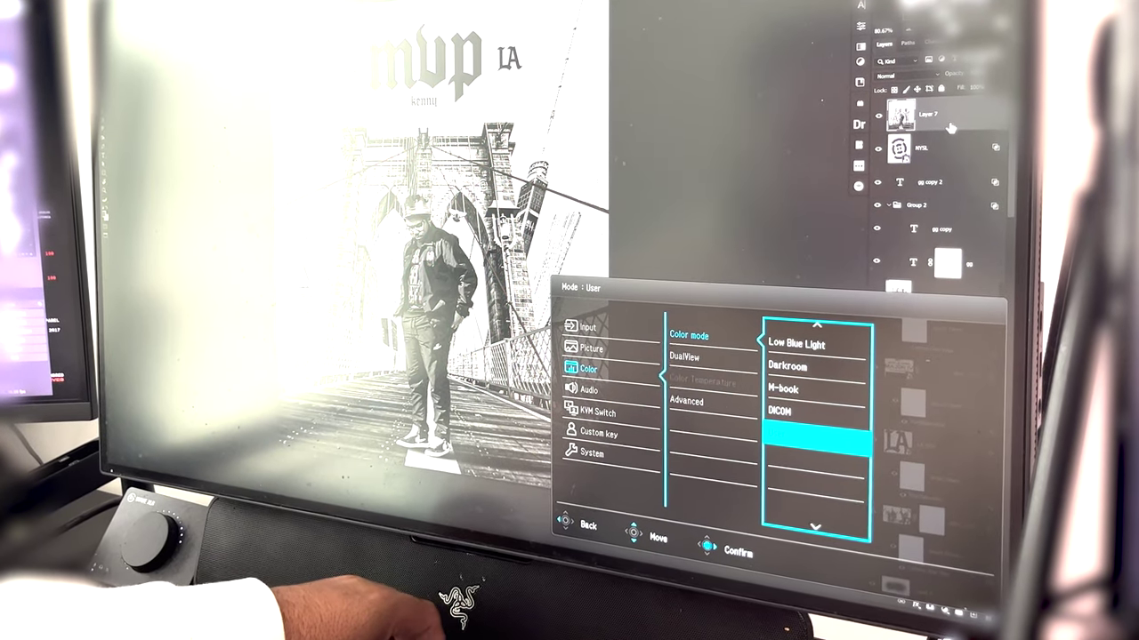
key("Left")
key("Down")
key("Down")
key("Down")
key("Right")
key("Down")
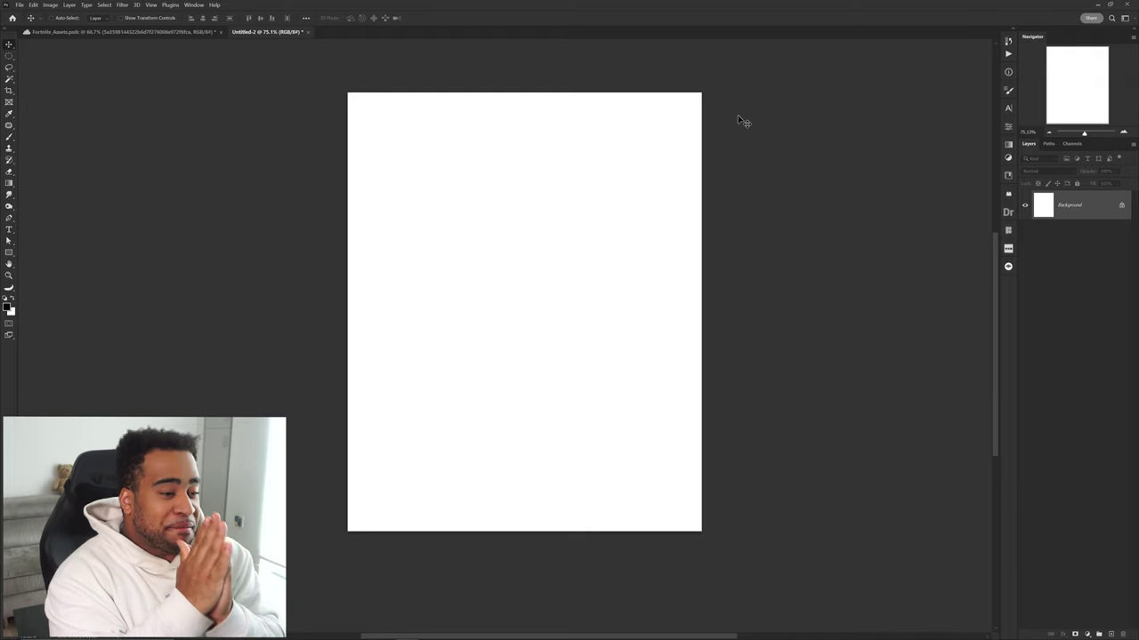
Step: Copy the windmill village image from the Fortnite_Assets document into the blank poster and scale it to the page width
left_click(155, 32)
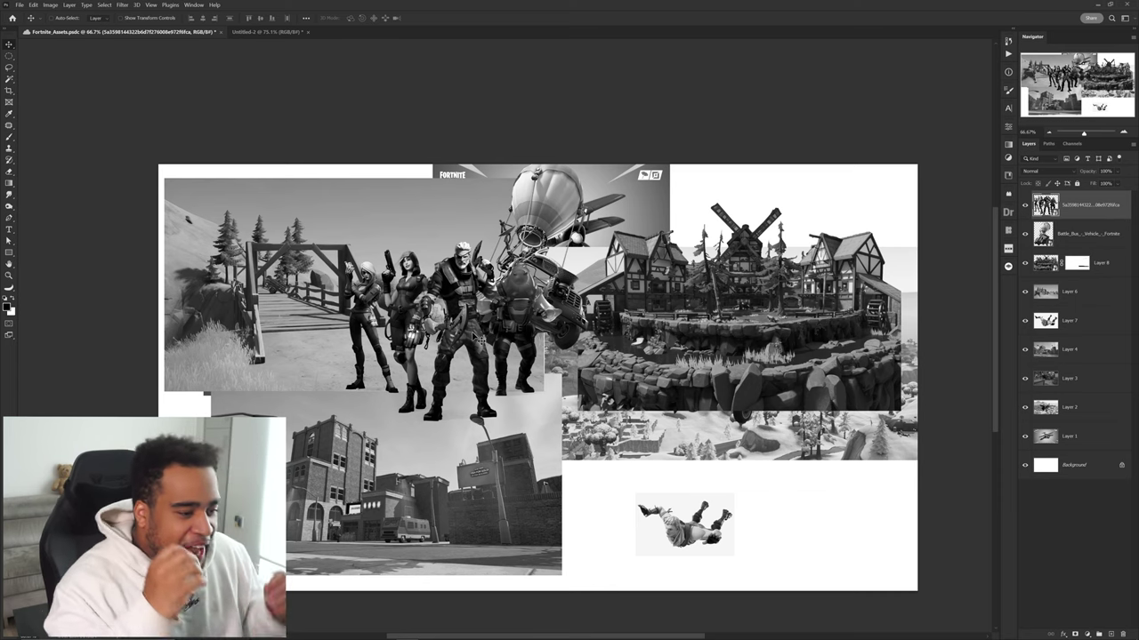
left_click_drag(525, 202, 331, 193)
key("ctrl+z")
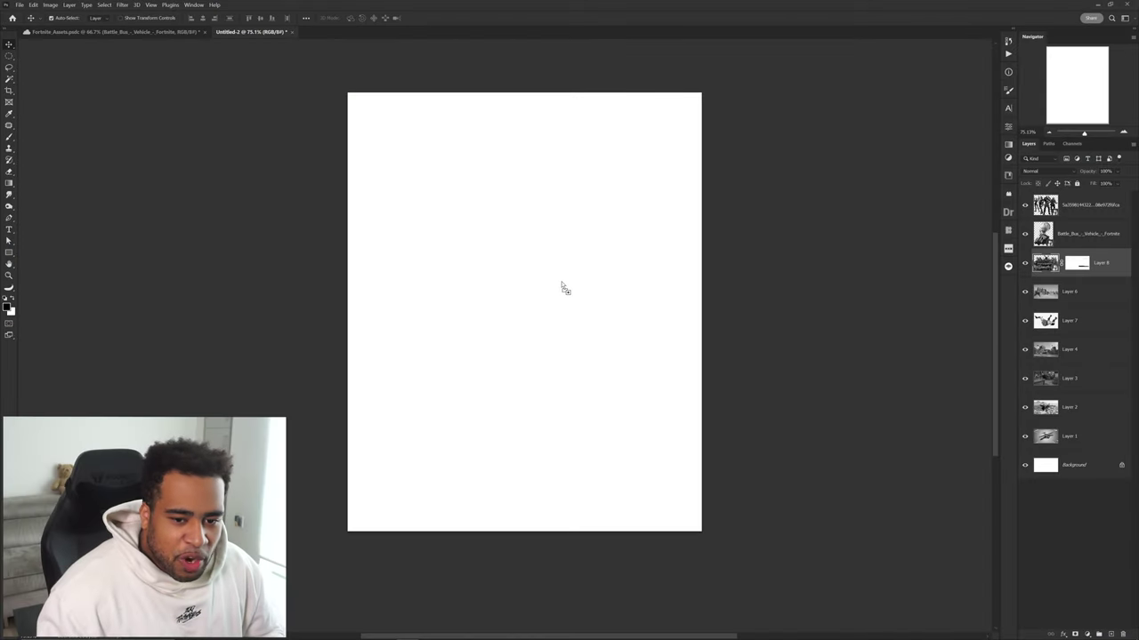
left_click_drag(561, 283, 561, 292)
key("ctrl+t")
left_click_drag(702, 301, 634, 335)
key("Return")
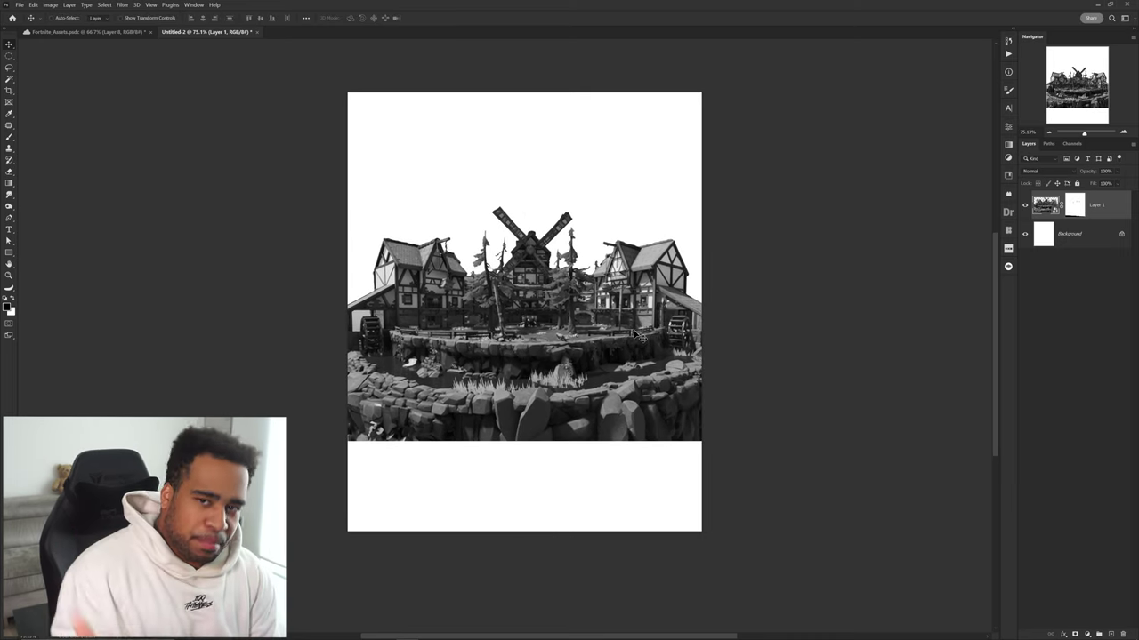
Step: Paste the Rainbow Royale logo into the poster, scale it down and place it above the windmill
key("ctrl+v")
left_click_drag(702, 312, 558, 189)
key("Return")
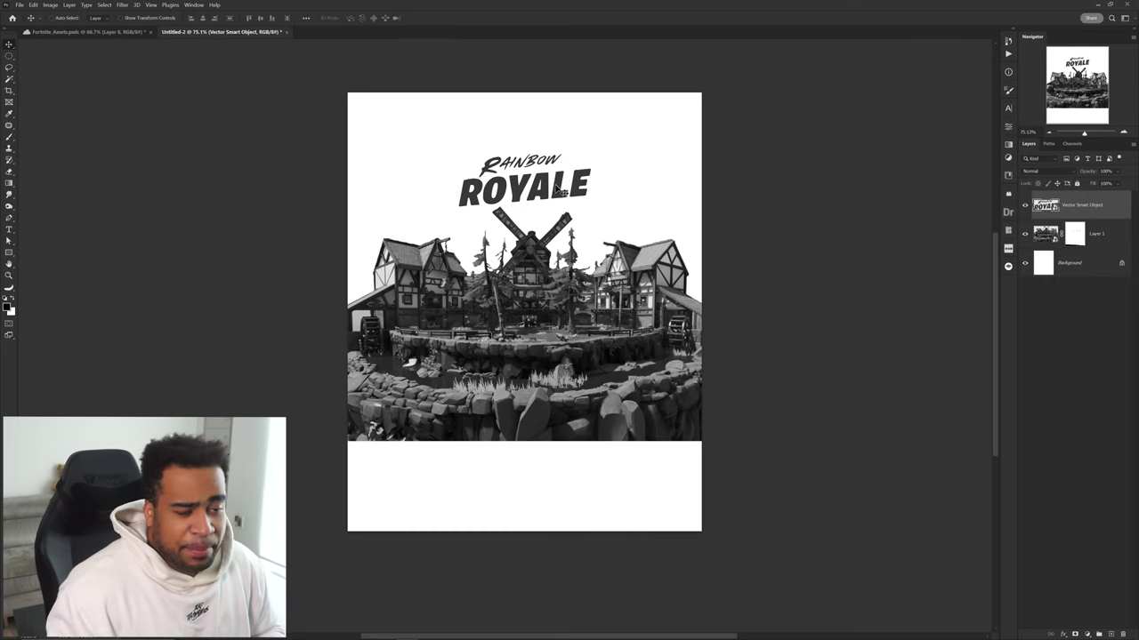
key("Return")
scroll(555, 160, "up", 3)
scroll(555, 160, "down", 3)
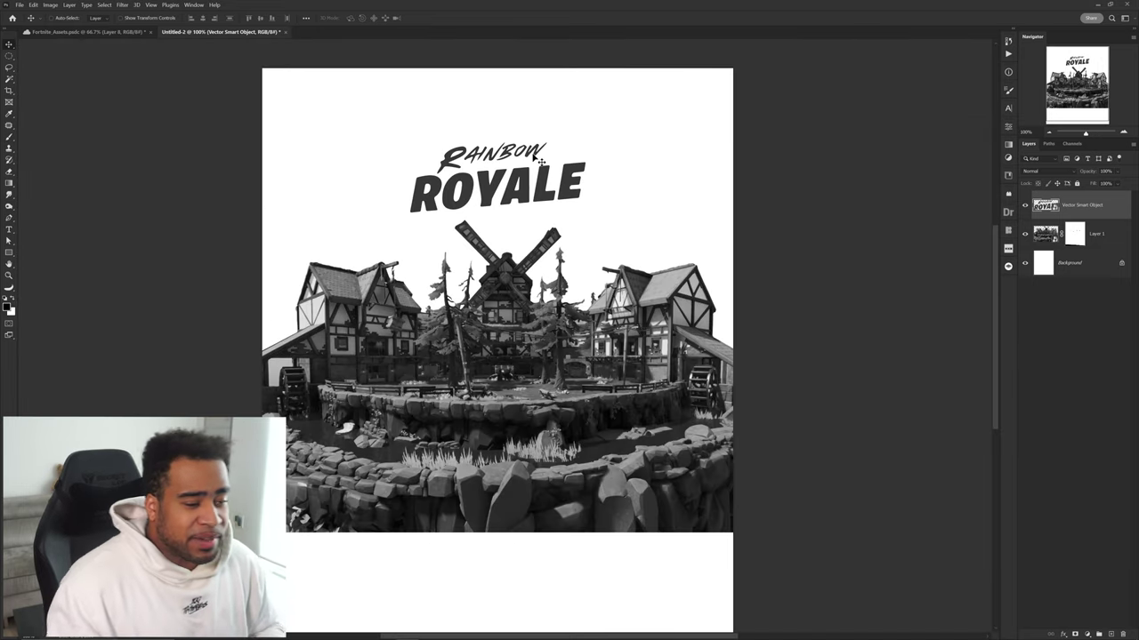
Step: Add the text "sept 11" below the logo, enlarge it and skew it to match the logo's slant
key("t")
left_click(511, 218)
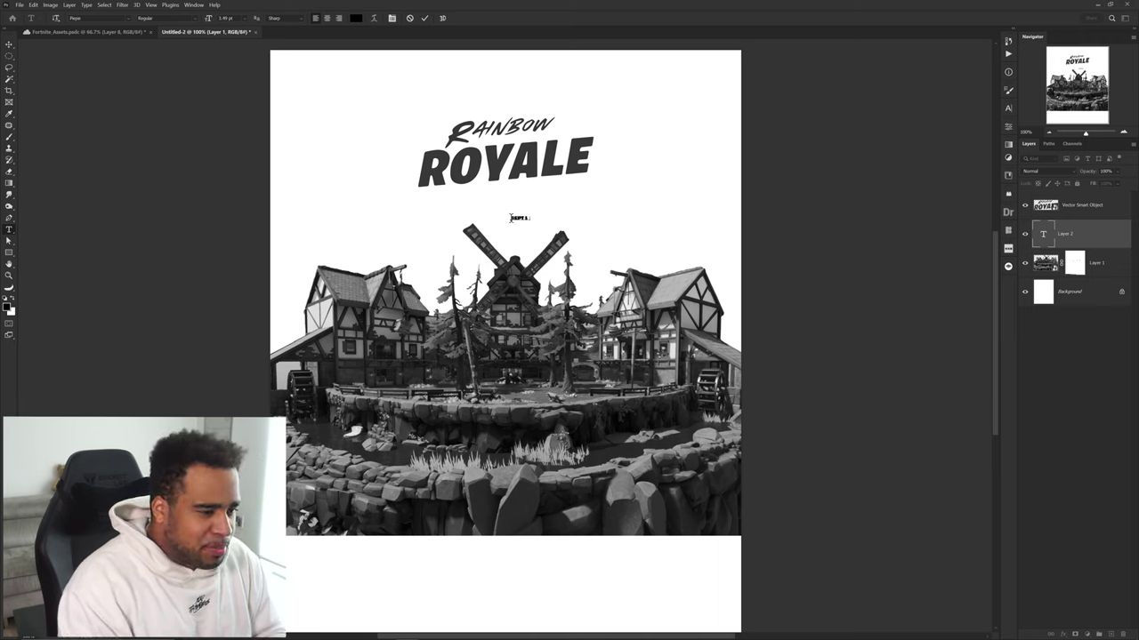
key("ctrl+Return")
key("ctrl+t")
right_click(567, 204)
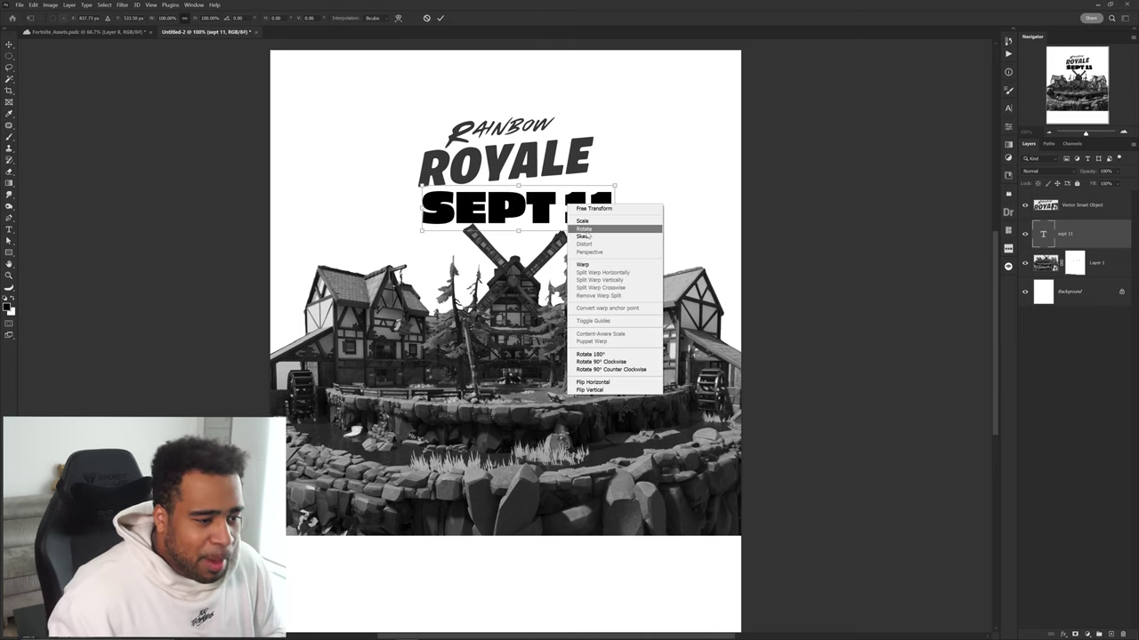
left_click(590, 237)
mouse_move(615, 211)
left_mouse_down()
mouse_move(612, 182)
mouse_move(615, 203)
left_mouse_up()
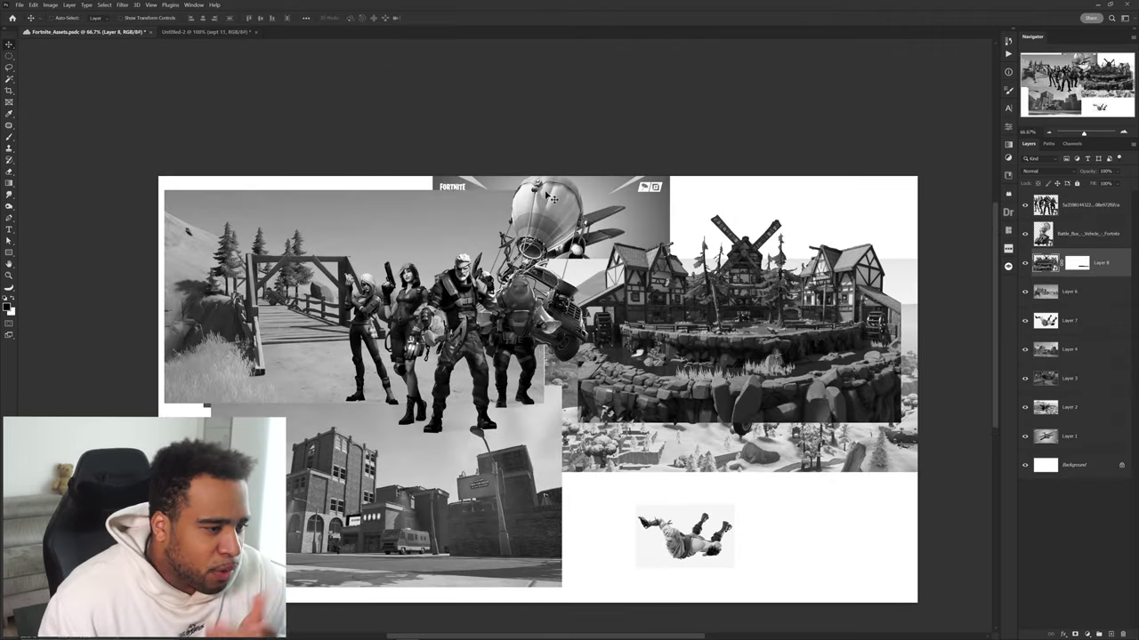
Step: Bring the battle bus and biplane images from Fortnite_Assets into the poster, behind the village
mouse_move(555, 216)
left_mouse_down()
mouse_move(267, 18)
mouse_move(557, 211)
left_mouse_up()
left_click(113, 34)
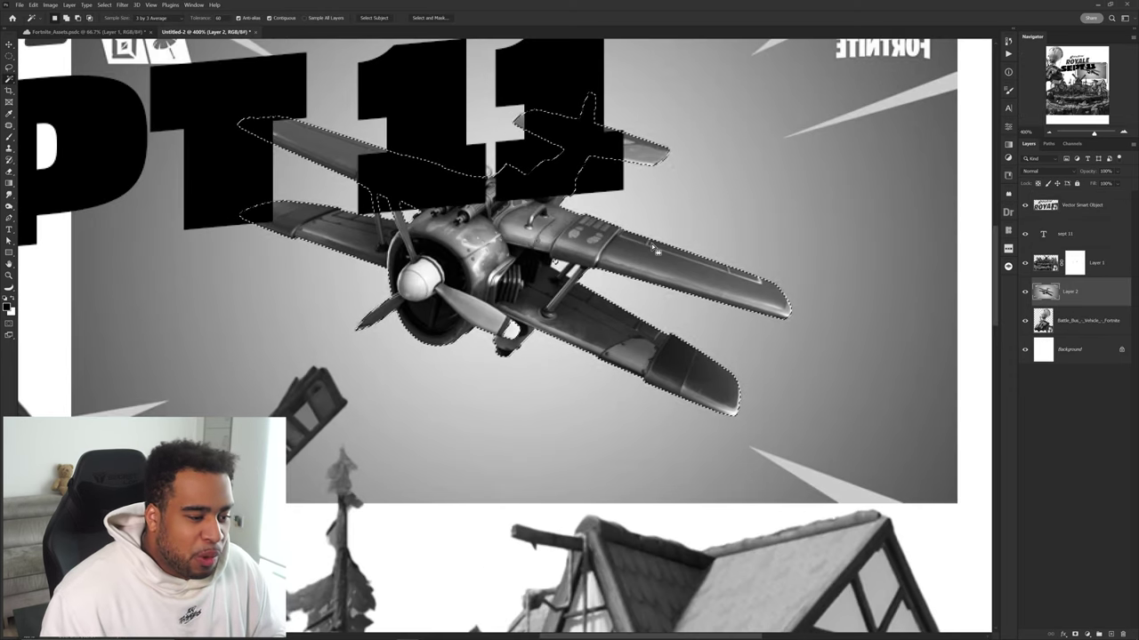
Step: Refine the biplane selection in Quick Mask by painting the gaps between the wing struts and beside the wheel
key("b")
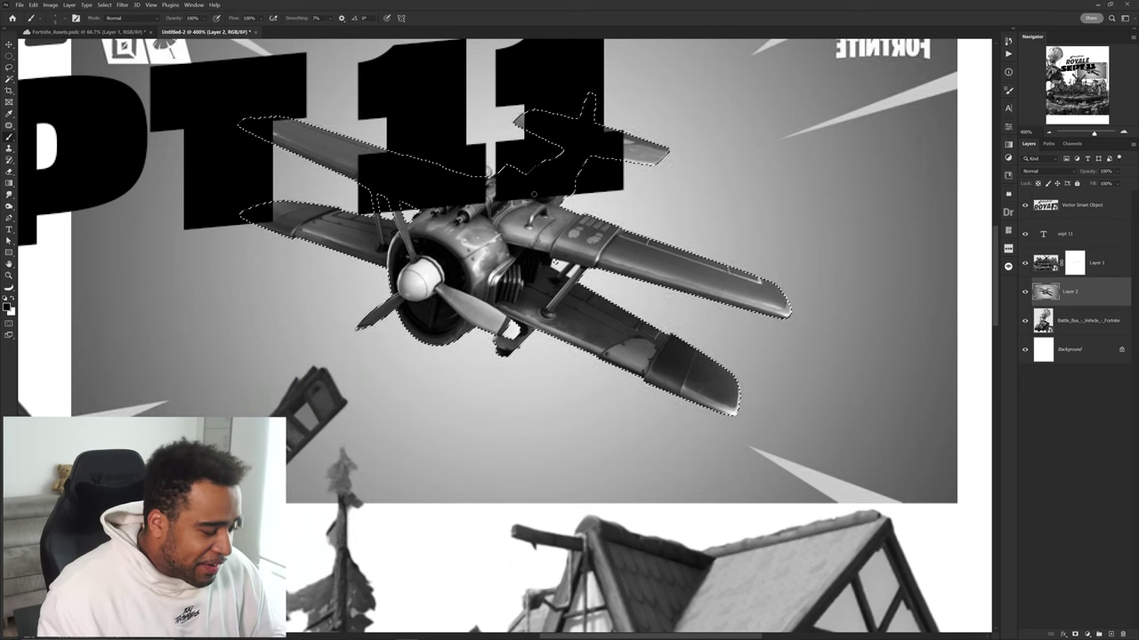
key("q")
scroll(488, 276, "up", 1)
left_click_drag(493, 267, 523, 286)
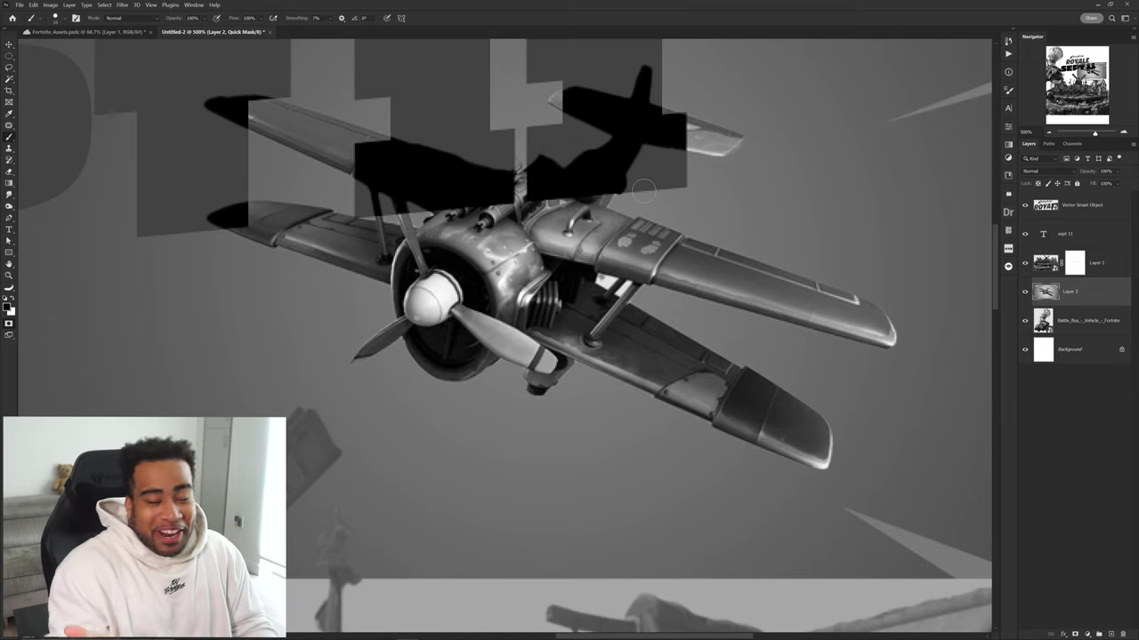
key("q")
scroll(538, 410, "up", 5)
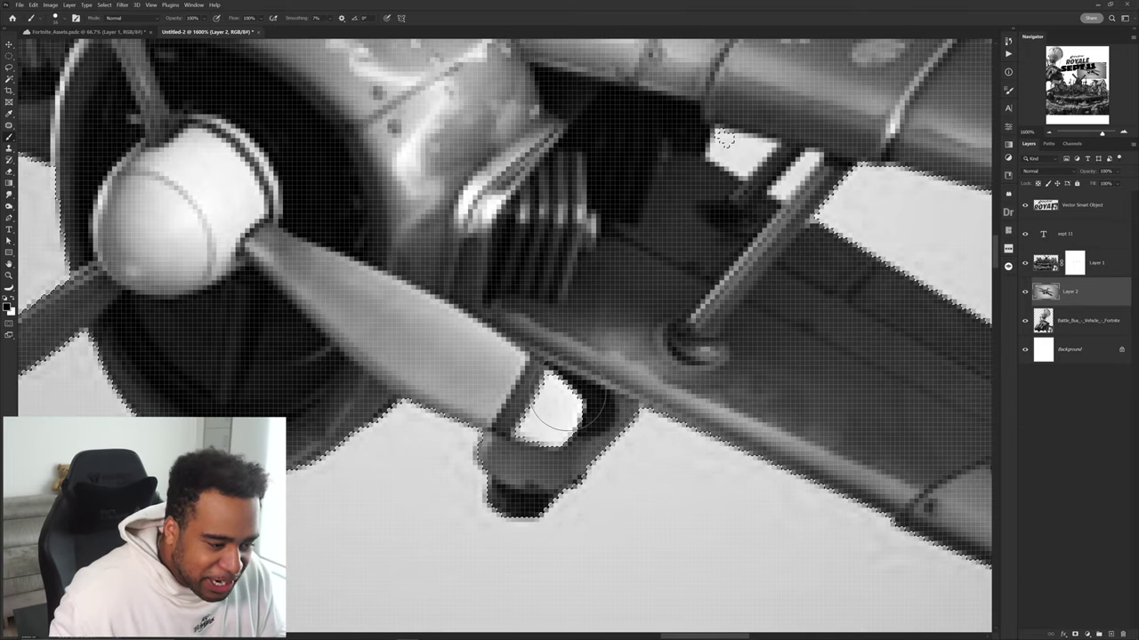
key("q")
left_click_drag(556, 405, 534, 419)
key("q")
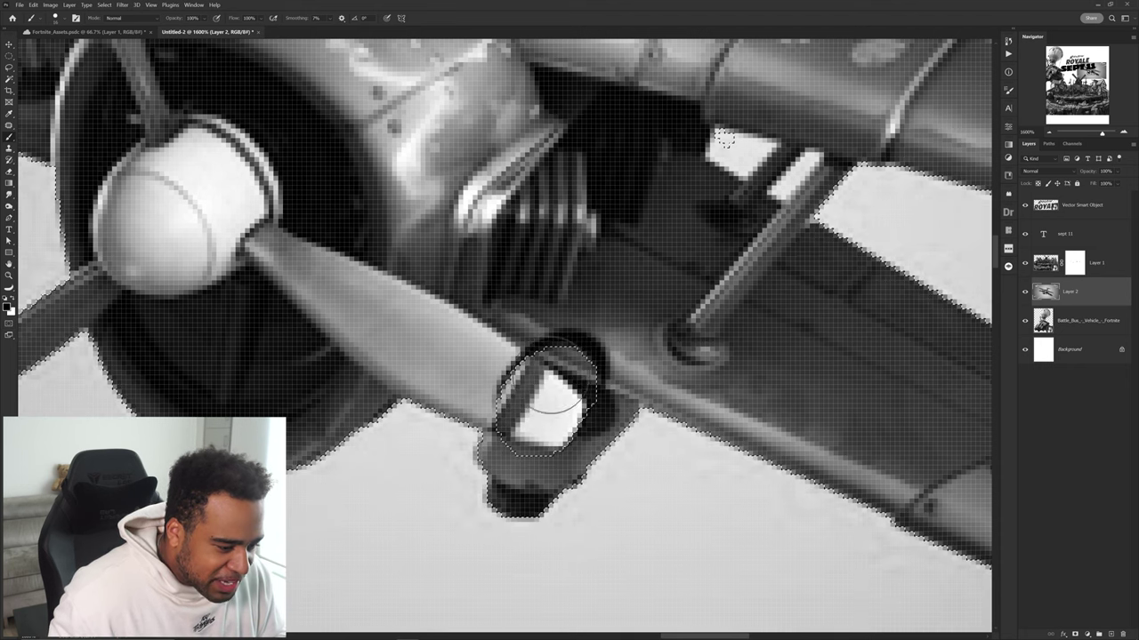
key("q")
key("Tab")
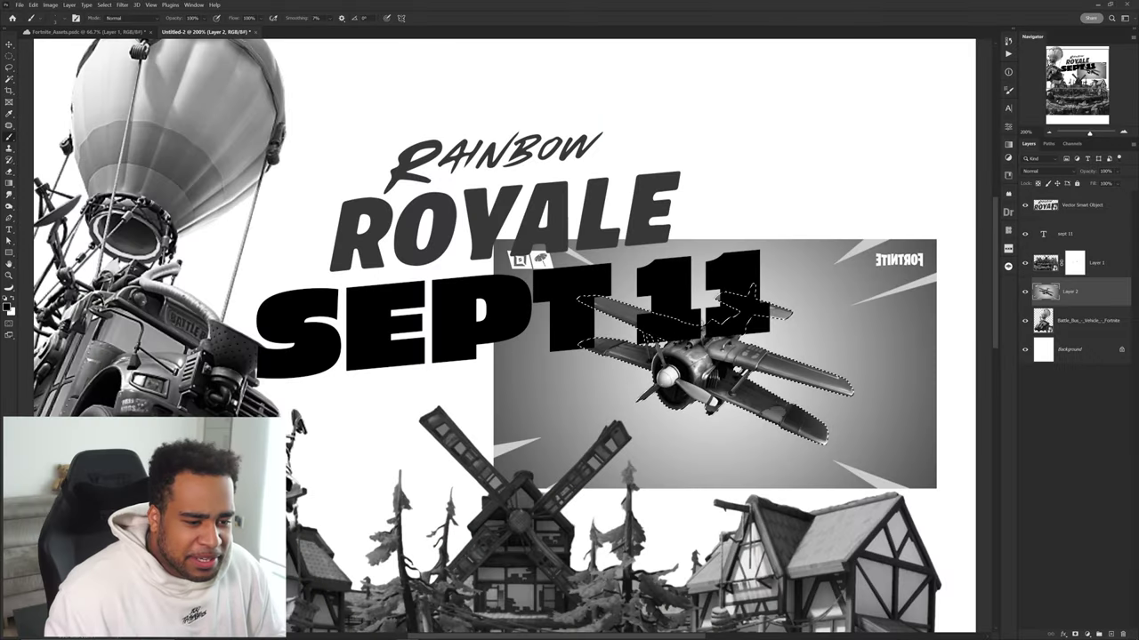
Step: Mask the biplane with the selection, place it beside the logo and move its layer to the top of the stack
left_click(1074, 634)
key("v")
scroll(723, 294, "down", 2)
left_click_drag(754, 348, 742, 300)
left_click_drag(732, 311, 754, 255)
left_click_drag(1110, 296, 1094, 198)
scroll(720, 214, "up", 3)
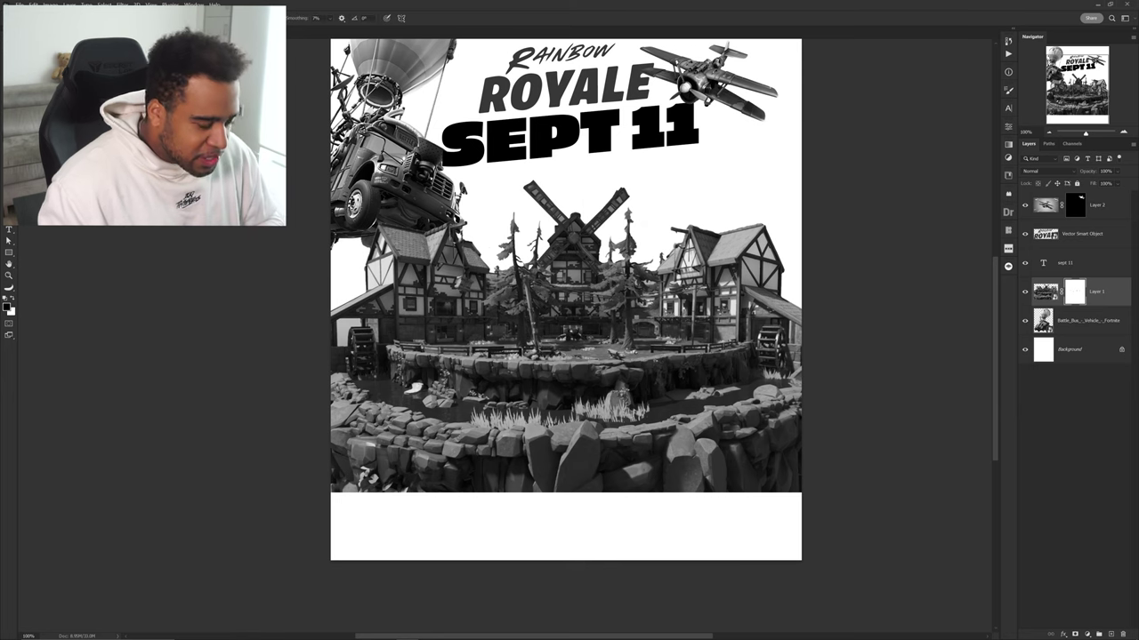
Step: Paint on the village layer's mask with a large soft brush to fade the lower edge into white
scroll(512, 432, "up", 1)
left_click_drag(490, 438, 571, 432)
scroll(571, 432, "down", 2)
left_click_drag(569, 476, 519, 424)
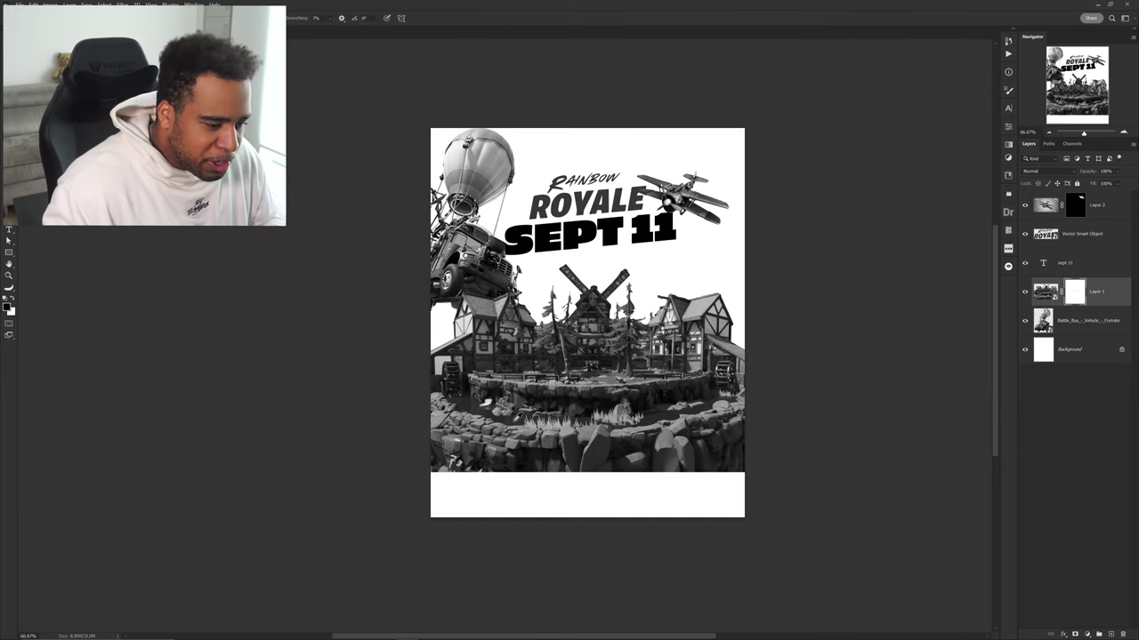
scroll(584, 439, "up", 1)
left_click_drag(584, 439, 514, 389)
mouse_move(502, 436)
left_mouse_down()
mouse_move(522, 442)
mouse_move(501, 443)
left_mouse_up()
mouse_move(294, 485)
left_mouse_down()
mouse_move(223, 506)
mouse_move(381, 538)
left_mouse_up()
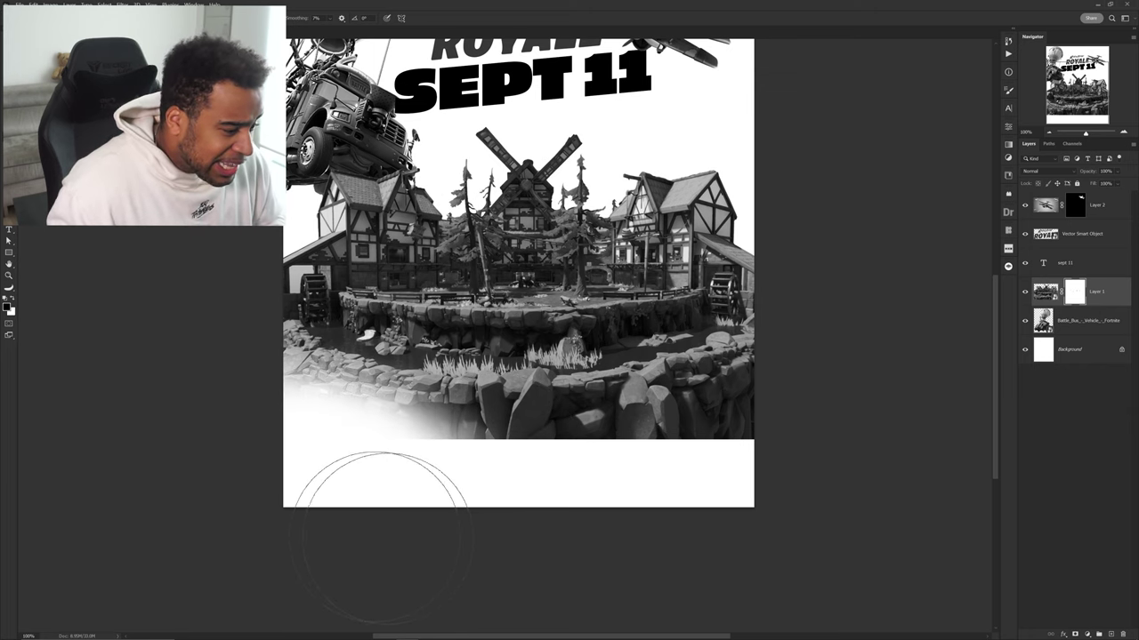
key("ctrl+minus")
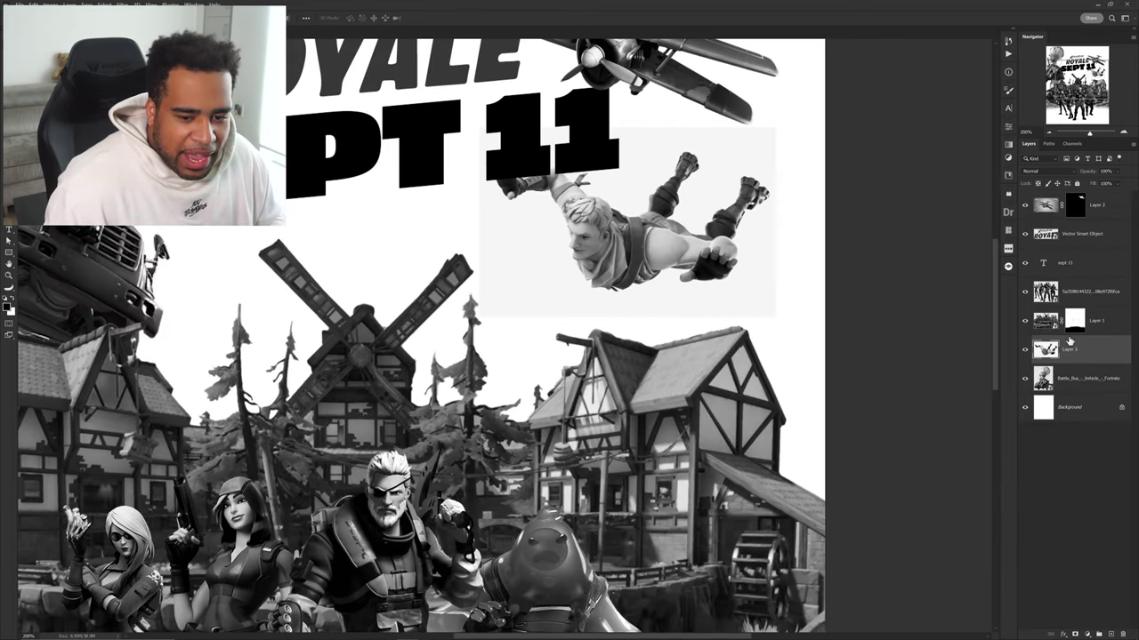
Step: Move the skydiver layer to the top of the stack and paint around the figure in Quick Mask
left_click_drag(1070, 342, 1066, 199)
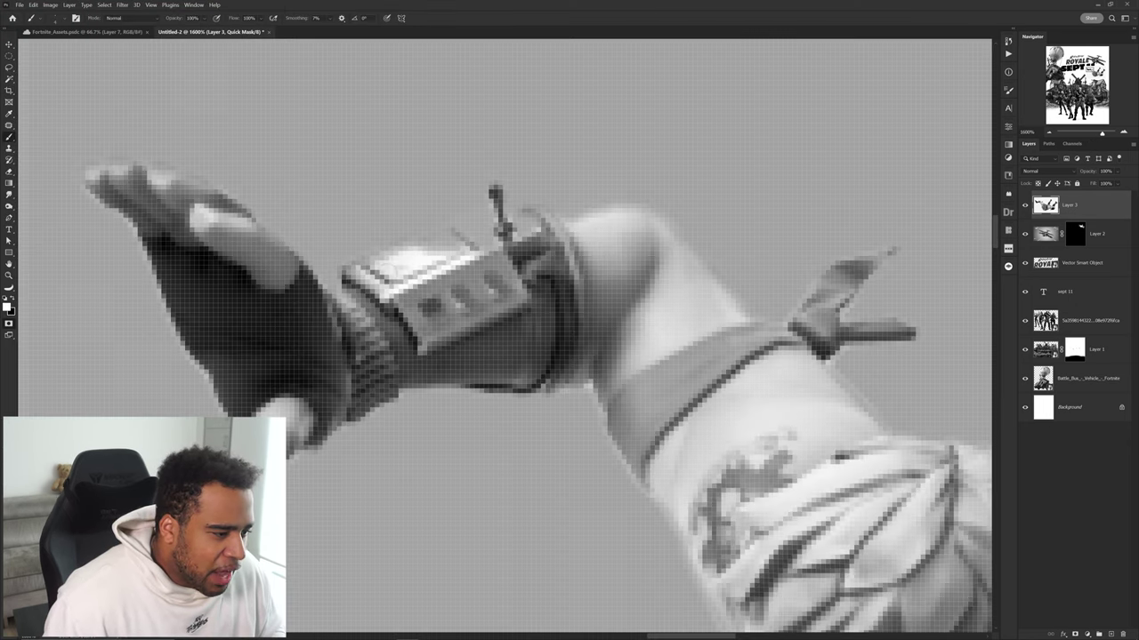
right_click(377, 275)
right_click(379, 272, "alt")
mouse_move(381, 271)
left_mouse_down()
mouse_move(440, 242)
mouse_move(529, 221)
mouse_move(573, 225)
left_mouse_up()
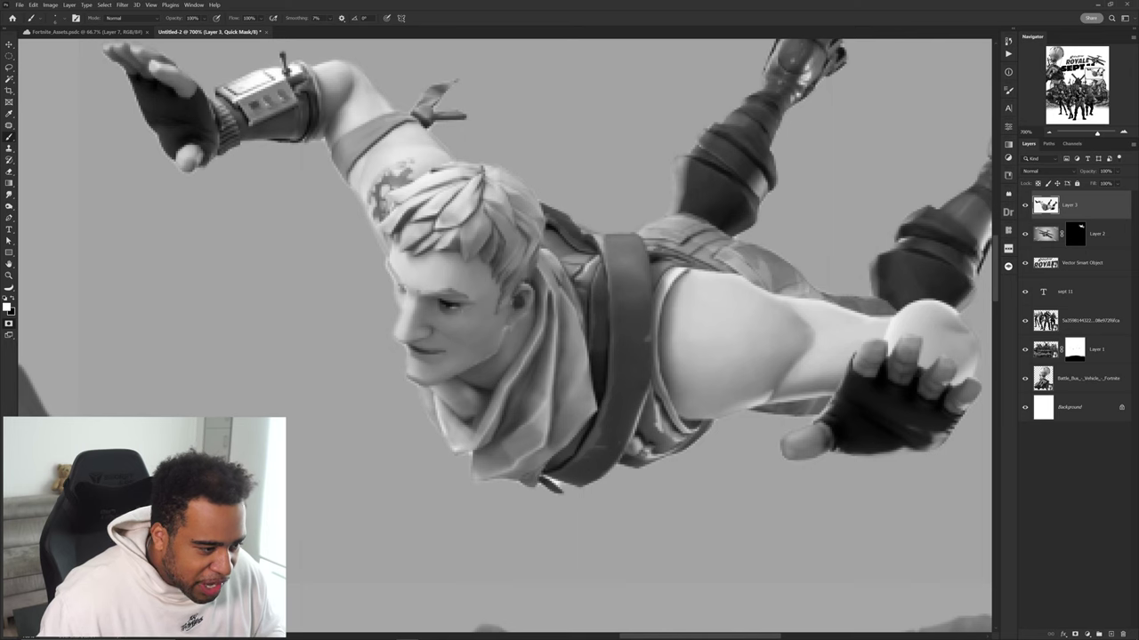
left_click_drag(679, 176, 555, 256)
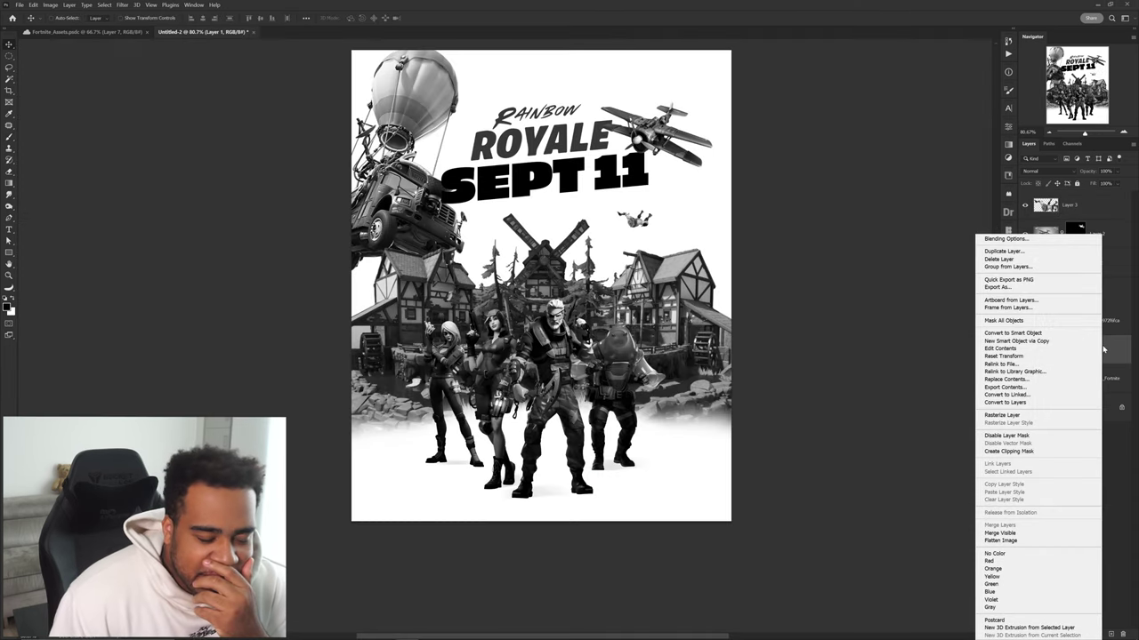
Step: Raise the village's shadows with the Camera Raw filter and apply Camera Raw to the characters with Shadows +63, Whites +7 and Texture +16
left_click(1115, 349)
left_click(194, 5)
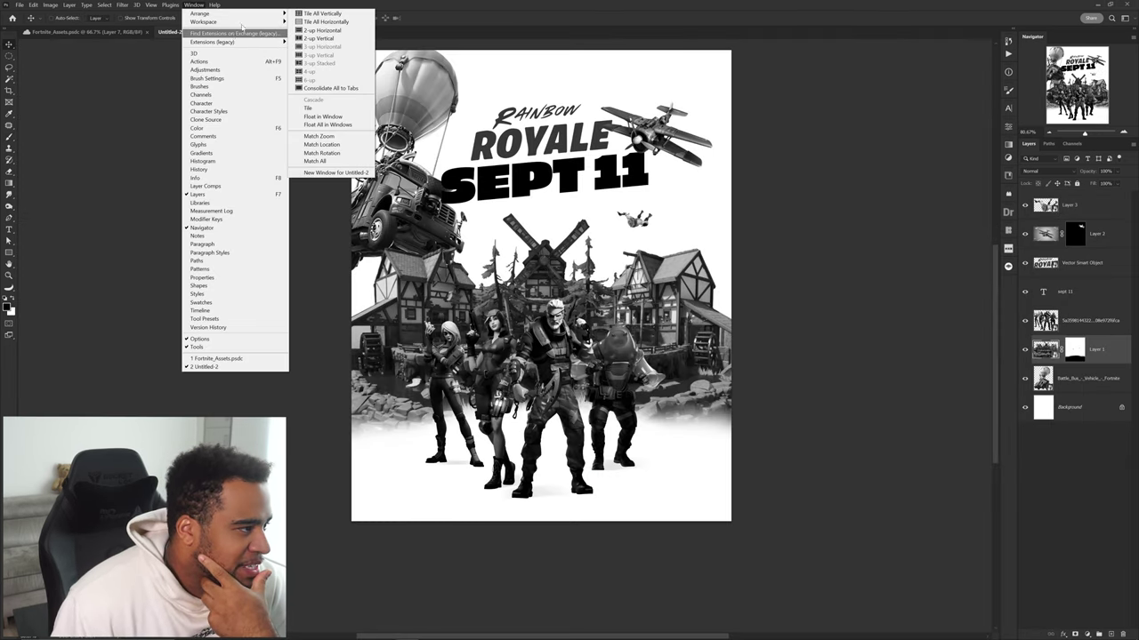
left_click(144, 66)
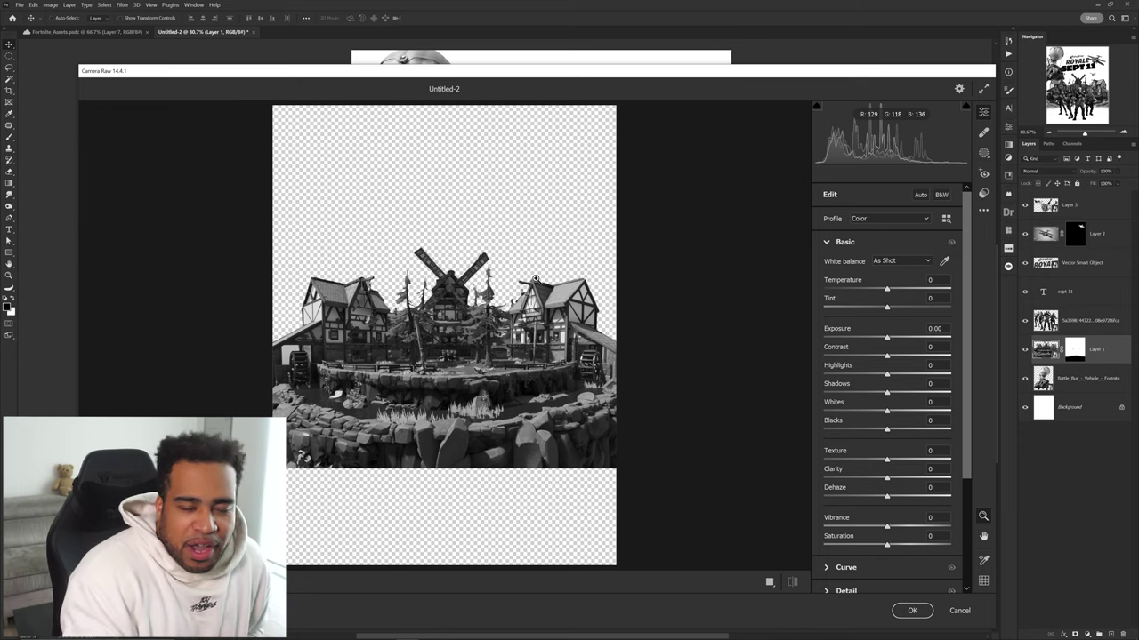
left_click_drag(887, 391, 906, 395)
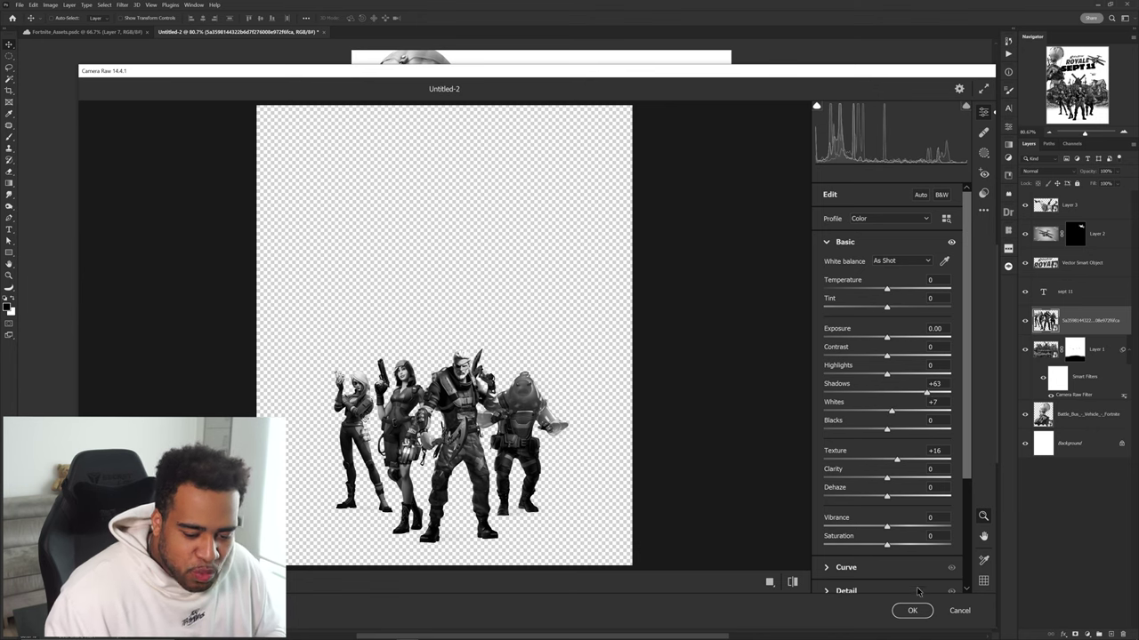
left_click(912, 610)
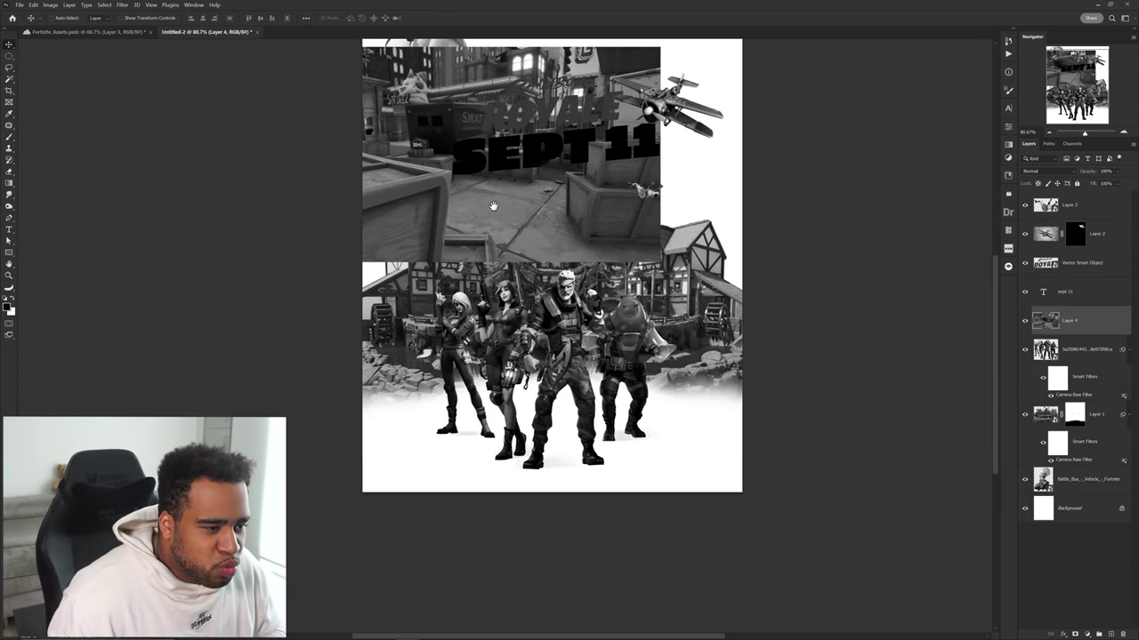
Step: Move the crate scene layer to the top of the stack and convert it to a smart object
left_click_drag(494, 207, 514, 208)
left_click_drag(1108, 324, 1096, 199)
right_click(1095, 203)
left_click(1058, 332)
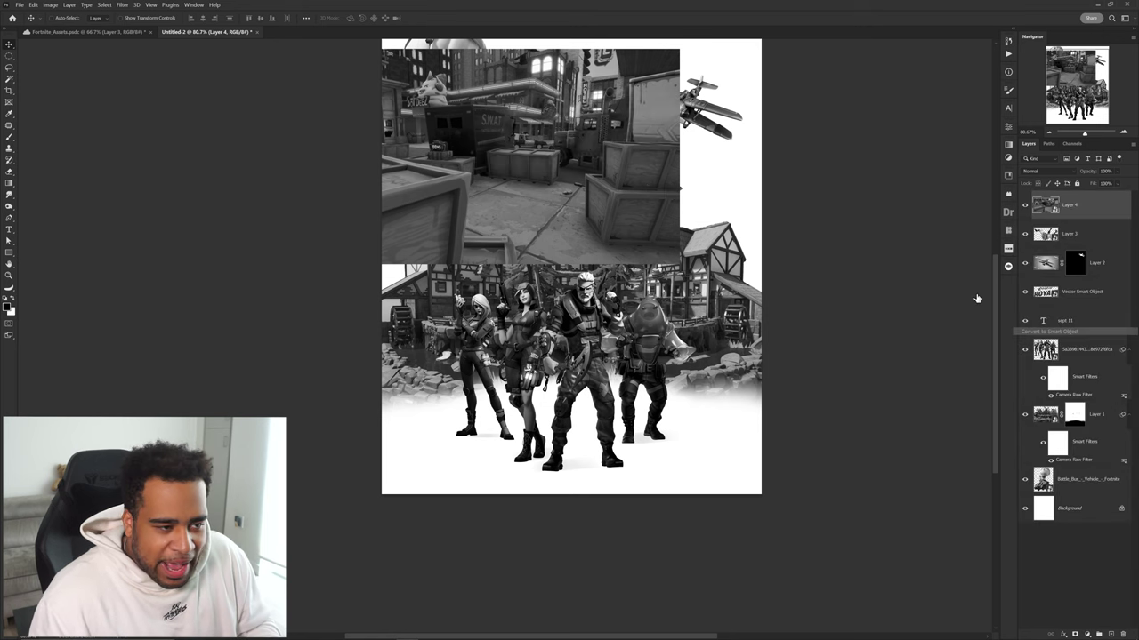
Step: Transform the crate scene into the poster's lower left corner and mask it to the foreground crates with a Pen path
key("ctrl+t")
left_click_drag(678, 156, 746, 416)
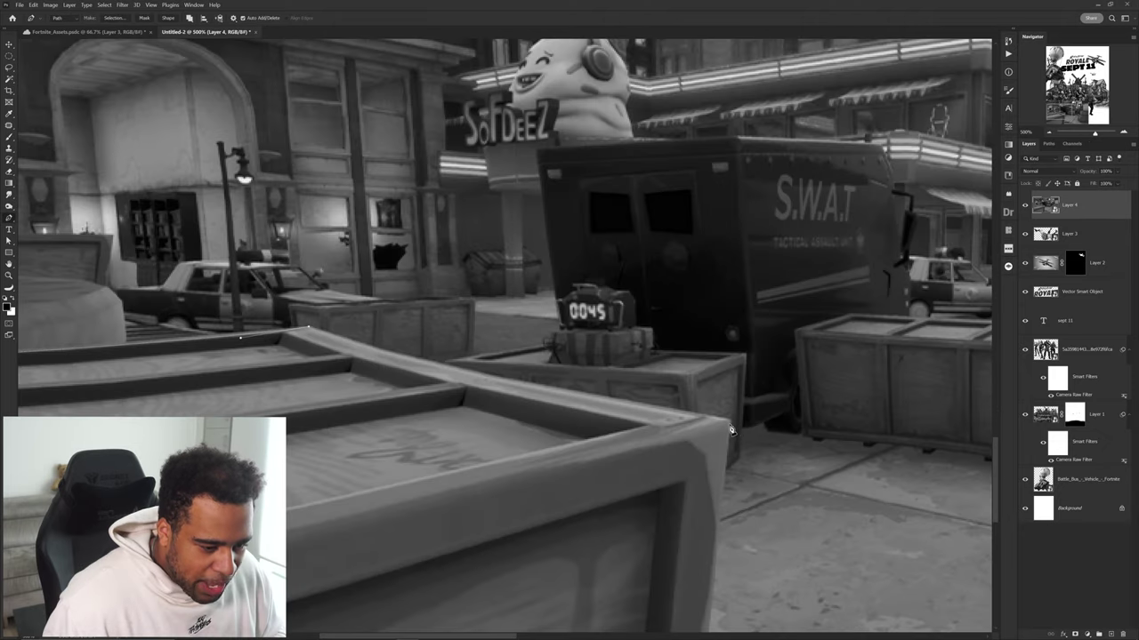
left_click(787, 437)
left_click_drag(669, 406, 425, 375)
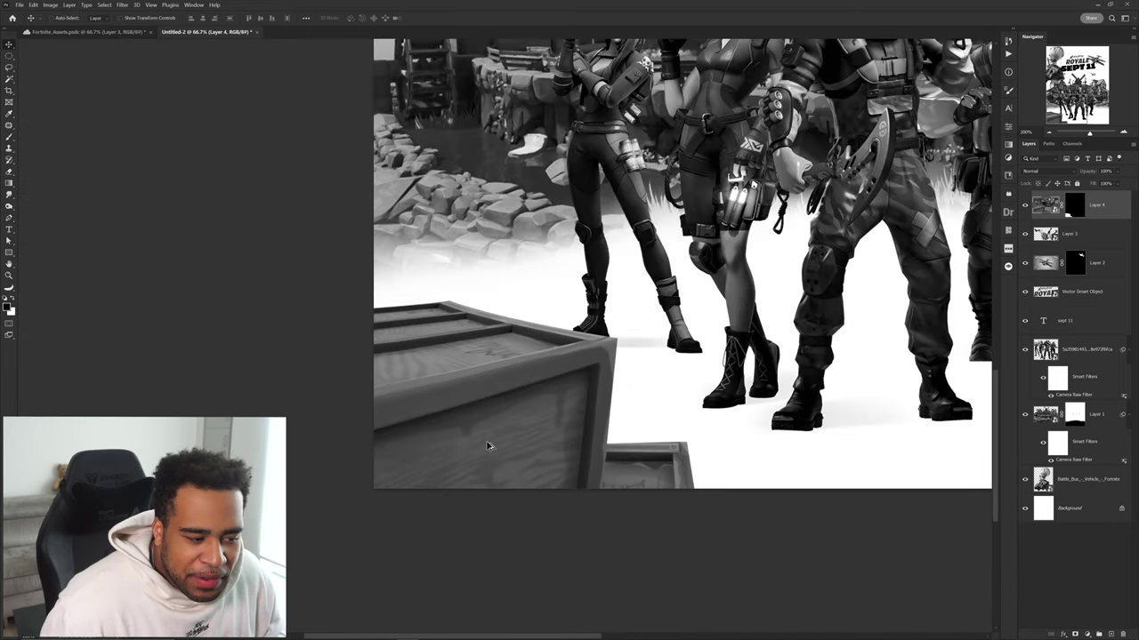
scroll(472, 439, "up", 3)
scroll(474, 439, "down", 1)
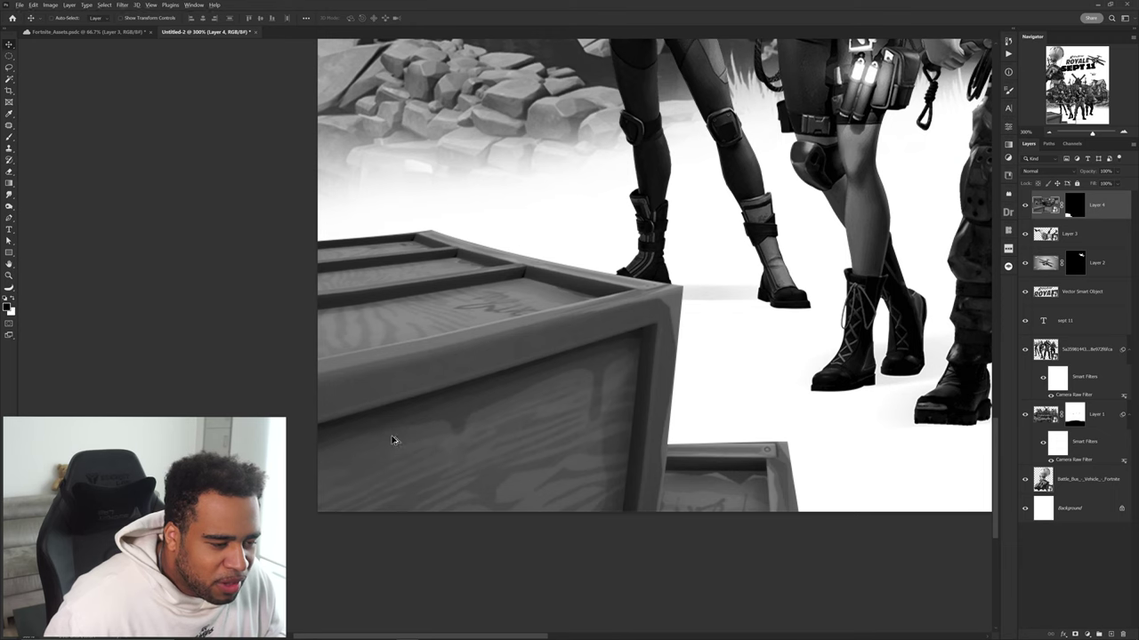
scroll(394, 439, "down", 2)
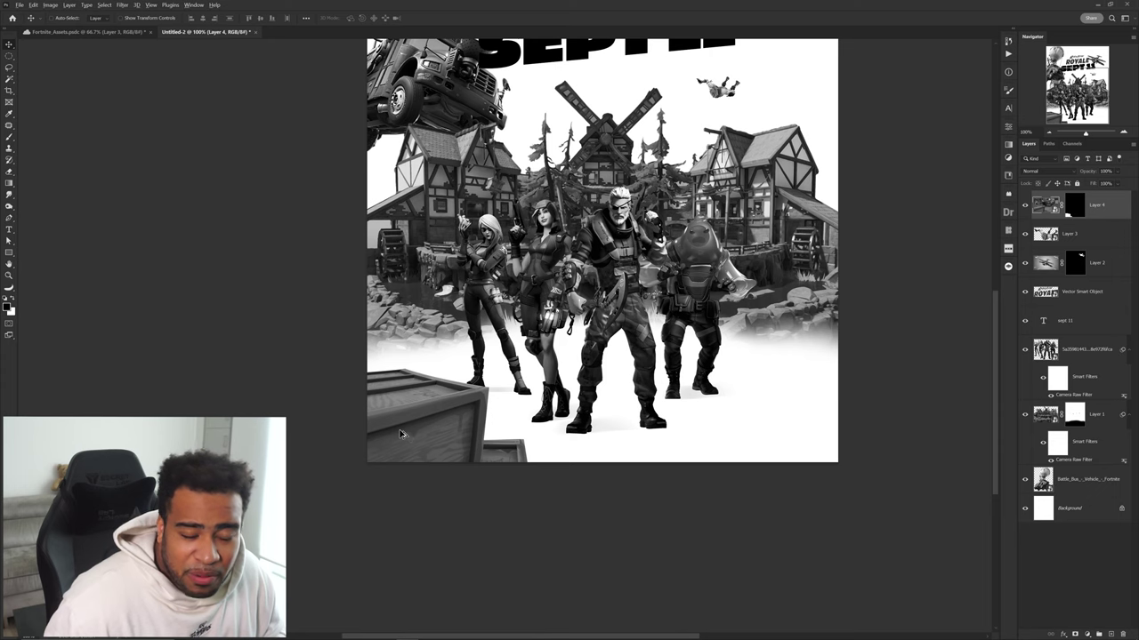
scroll(405, 436, "down", 1)
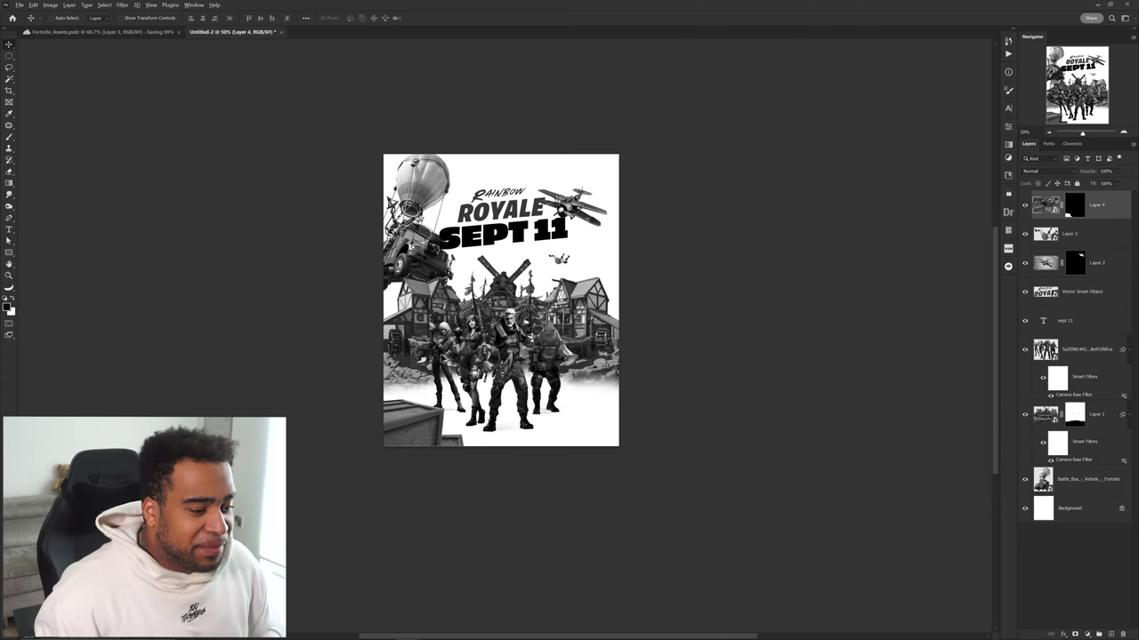
scroll(403, 434, "up", 1)
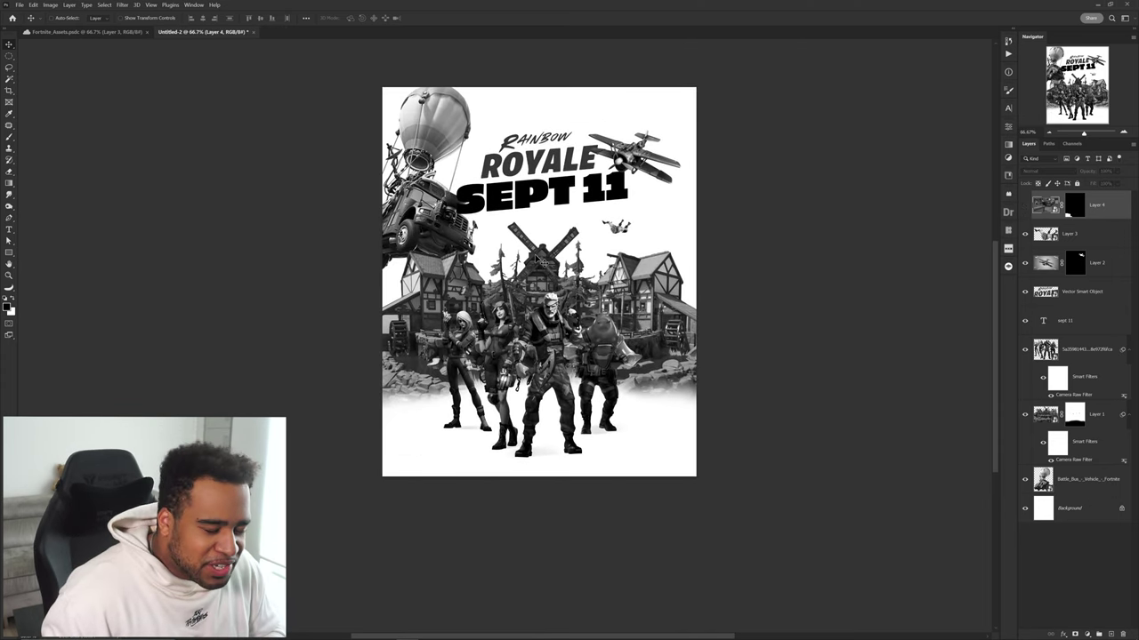
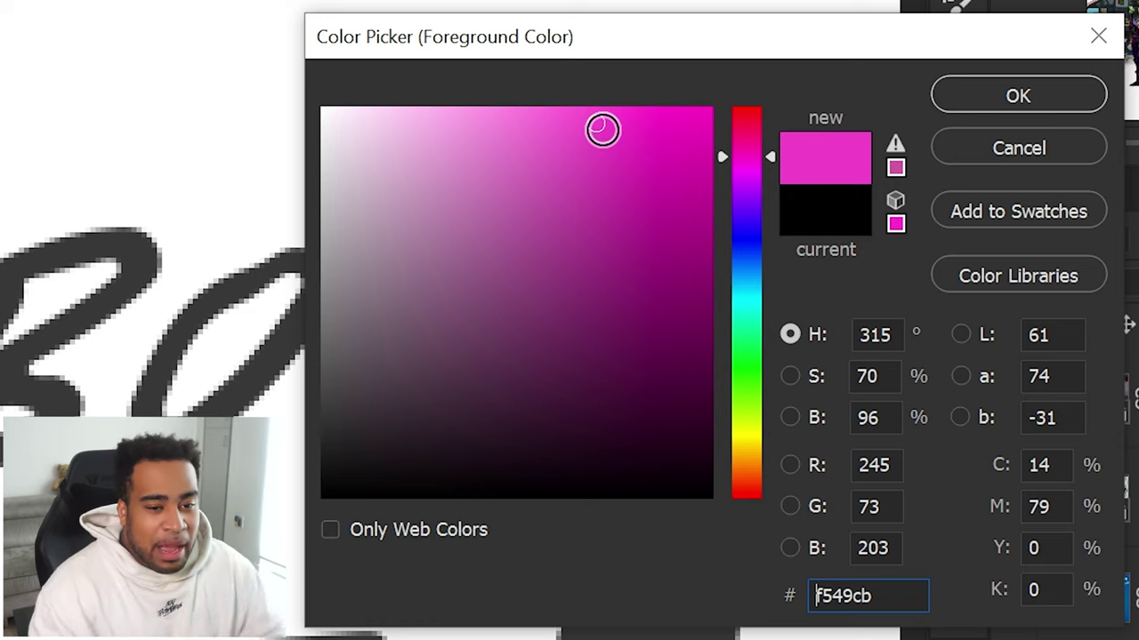
Step: Choose a pink foreground colour and paint over the letter R of RAINBOW on the clipped layer
left_click_drag(749, 187, 749, 127)
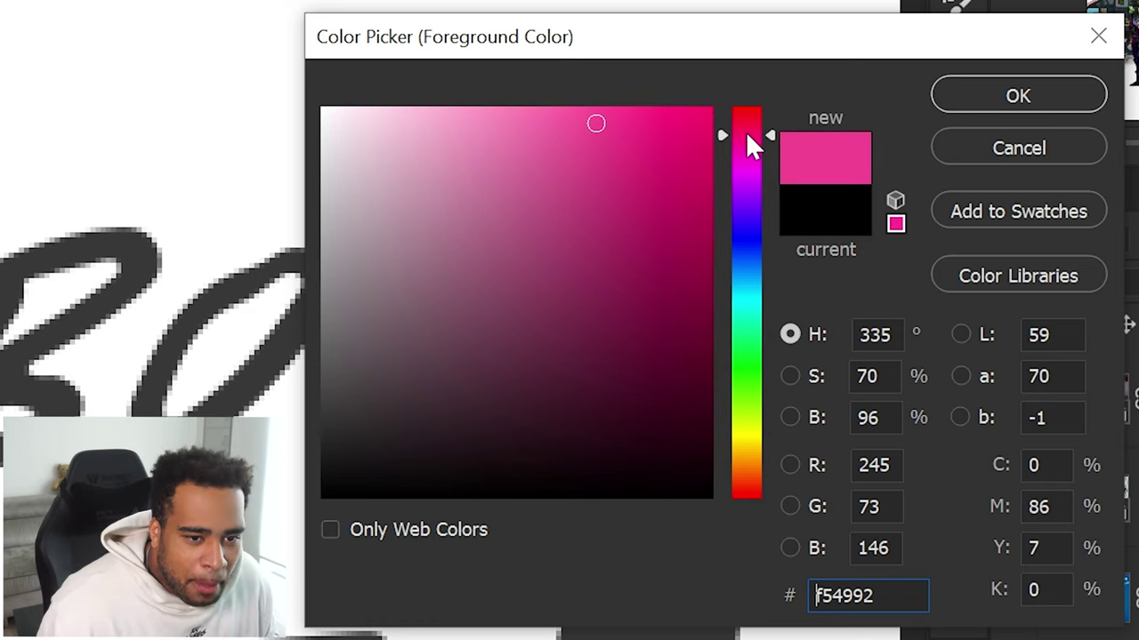
left_click(1040, 93)
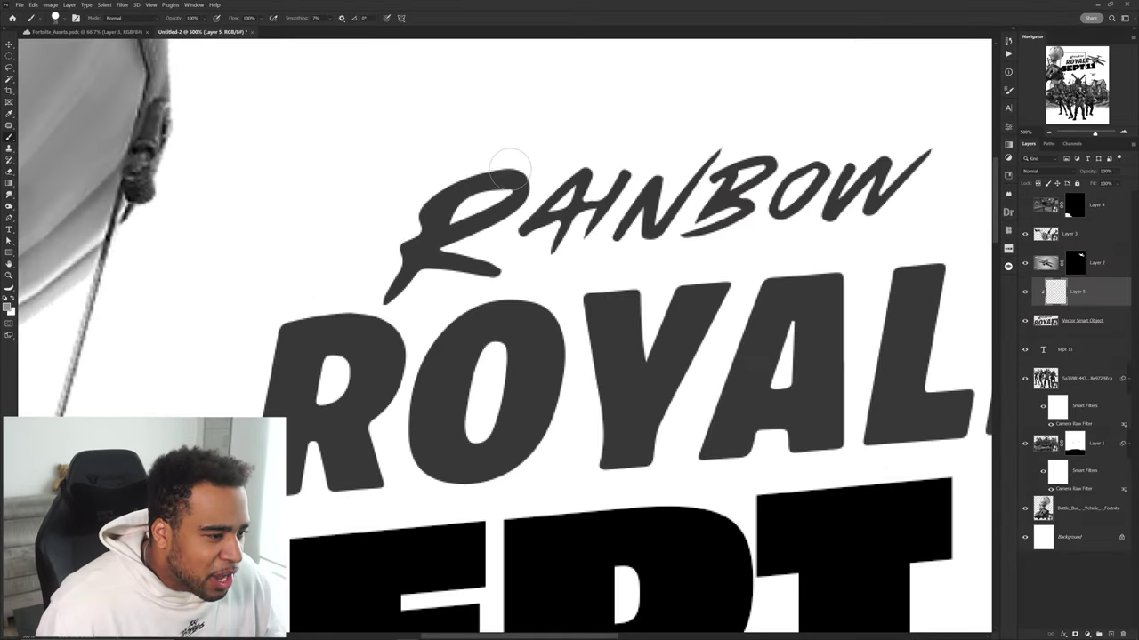
mouse_move(510, 167)
left_mouse_down()
mouse_move(434, 212)
mouse_move(408, 259)
left_mouse_up()
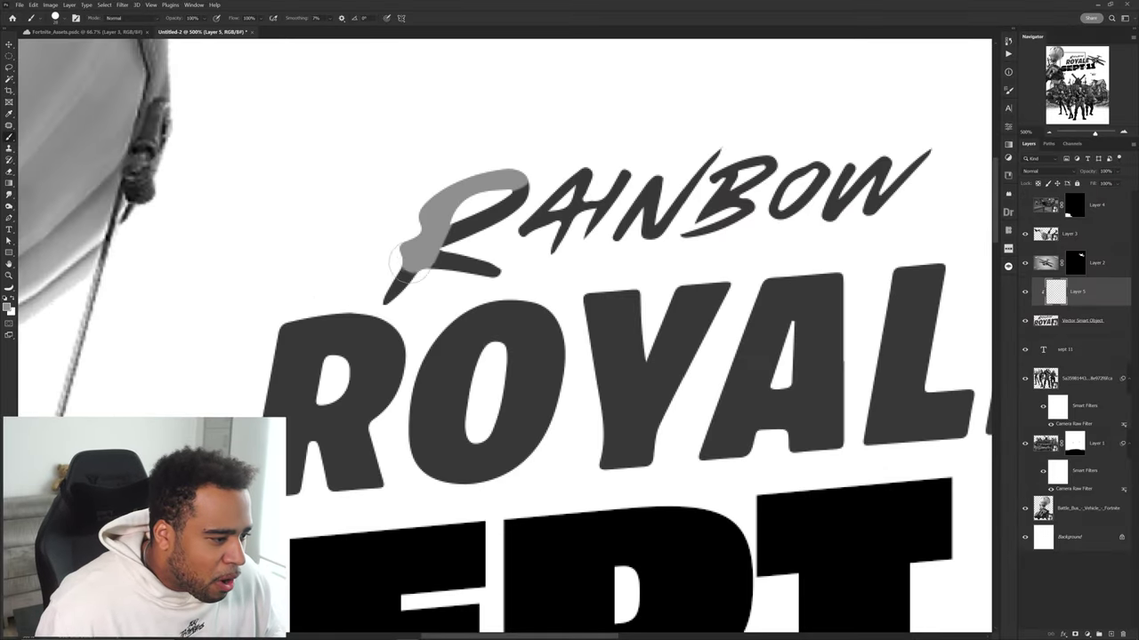
Step: Set the foreground colour to cyan with hue 182 and paint over the letter A of RAINBOW
left_click(8, 305)
left_click_drag(950, 144, 946, 178)
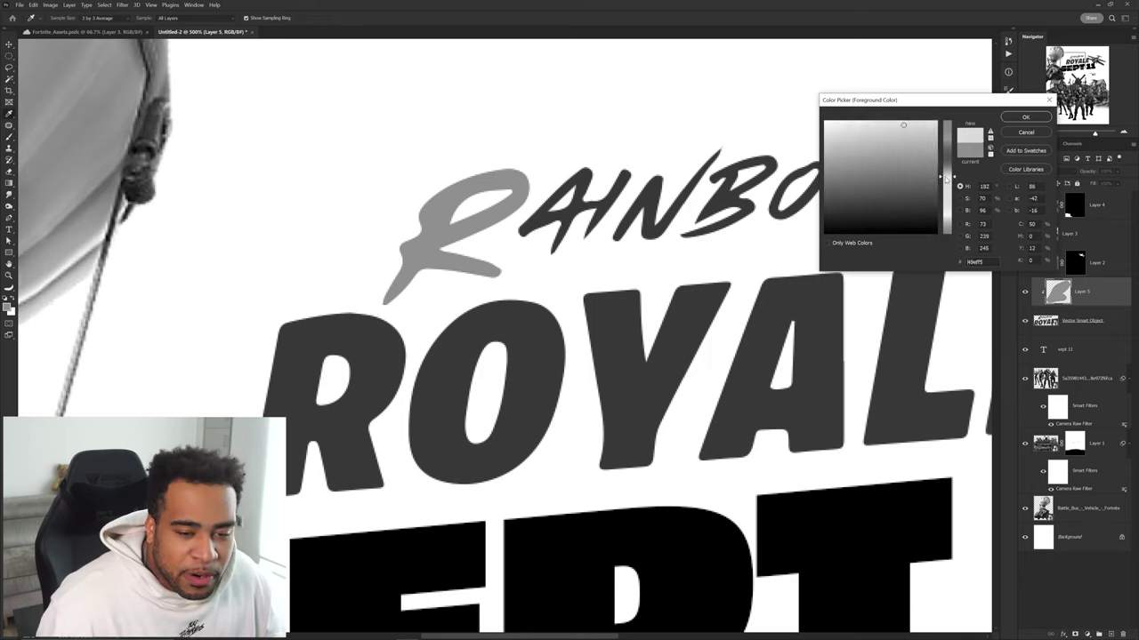
left_click(1023, 117)
left_click(578, 173)
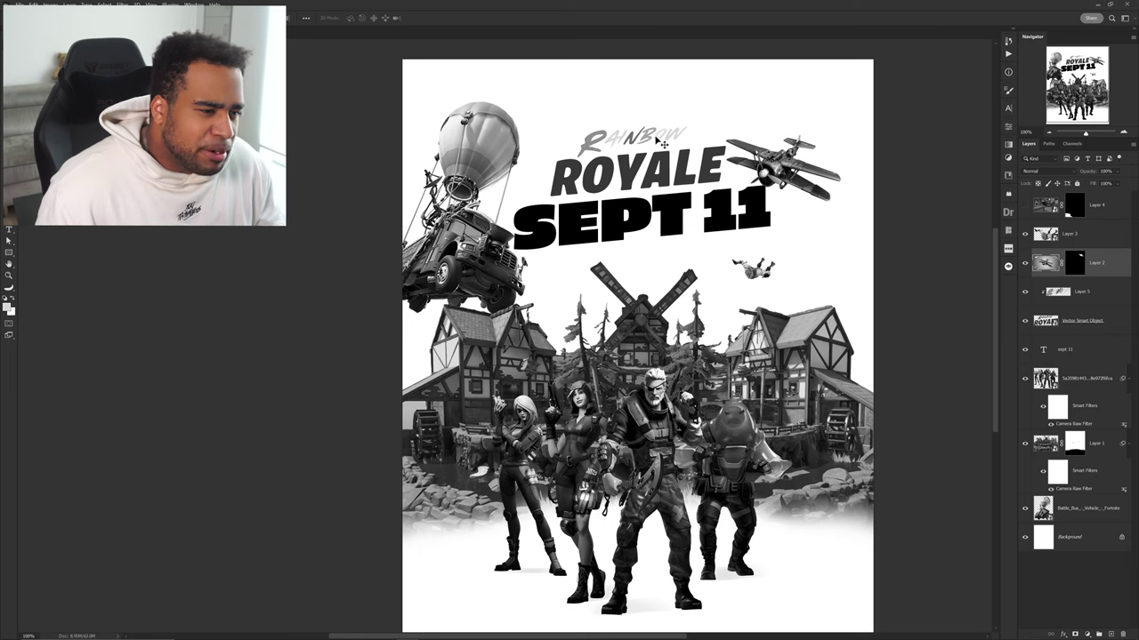
Step: Undo the accidental move and recolour the SEPT 11 text to the dark grey #171717
left_click_drag(678, 214, 646, 212)
key("ctrl+z")
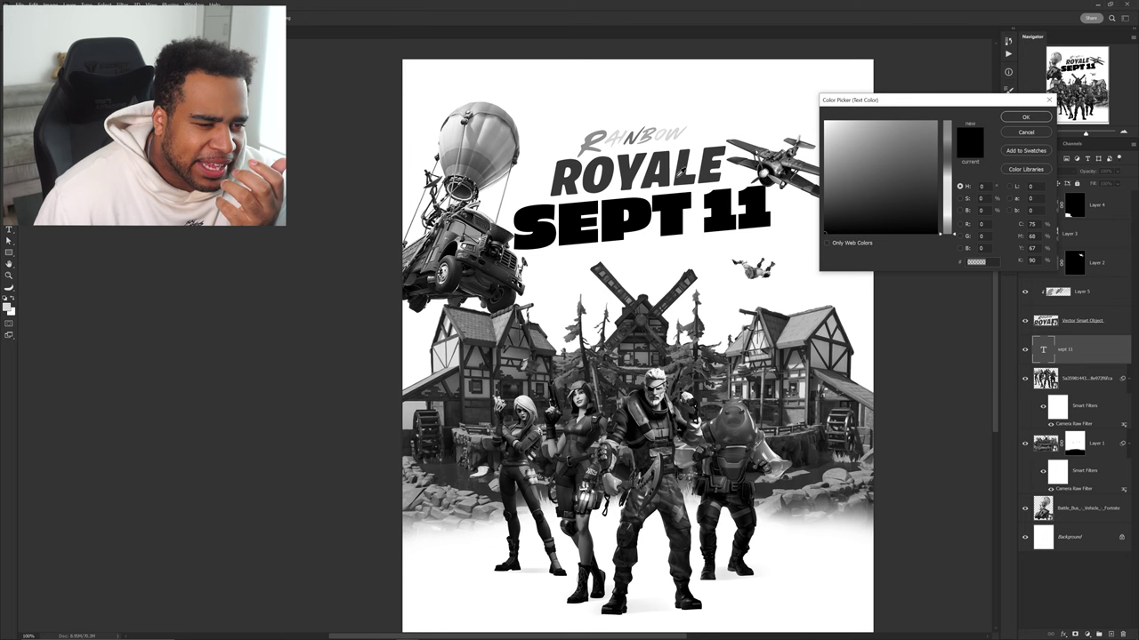
left_click(665, 163)
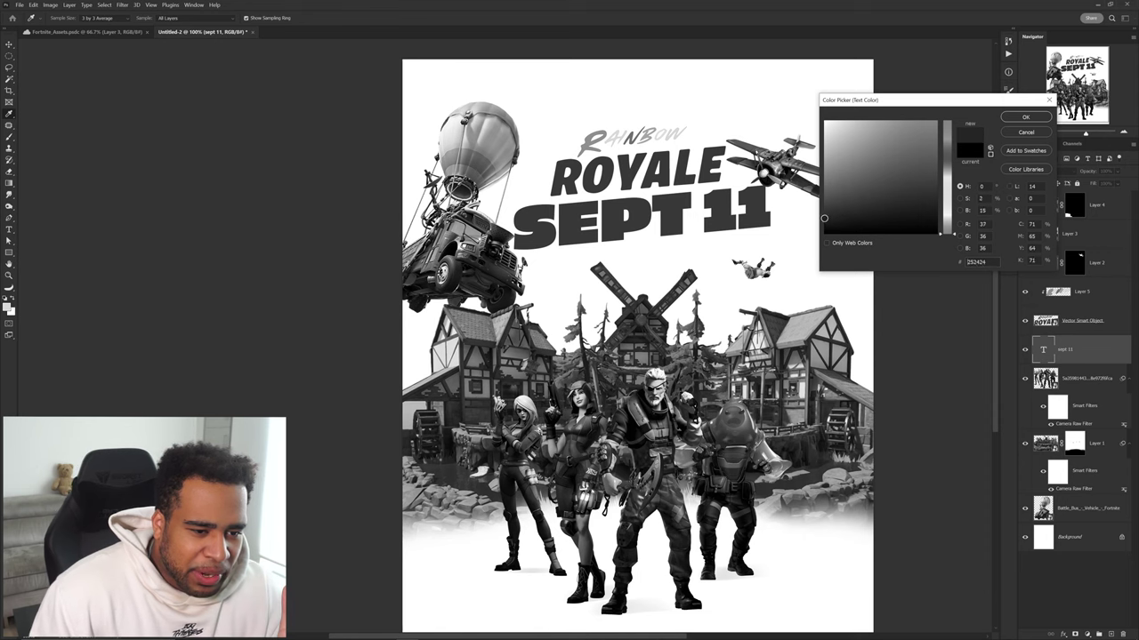
left_click(812, 222)
key("Return")
key("ctrl+t")
left_click_drag(774, 212, 725, 207)
key("Return")
key("ctrl+z")
key("ctrl+z")
Step: Recolour the first 1 of SEPT 11 with a colour sampled from the RAINBOW lettering
key("t")
left_click(356, 17)
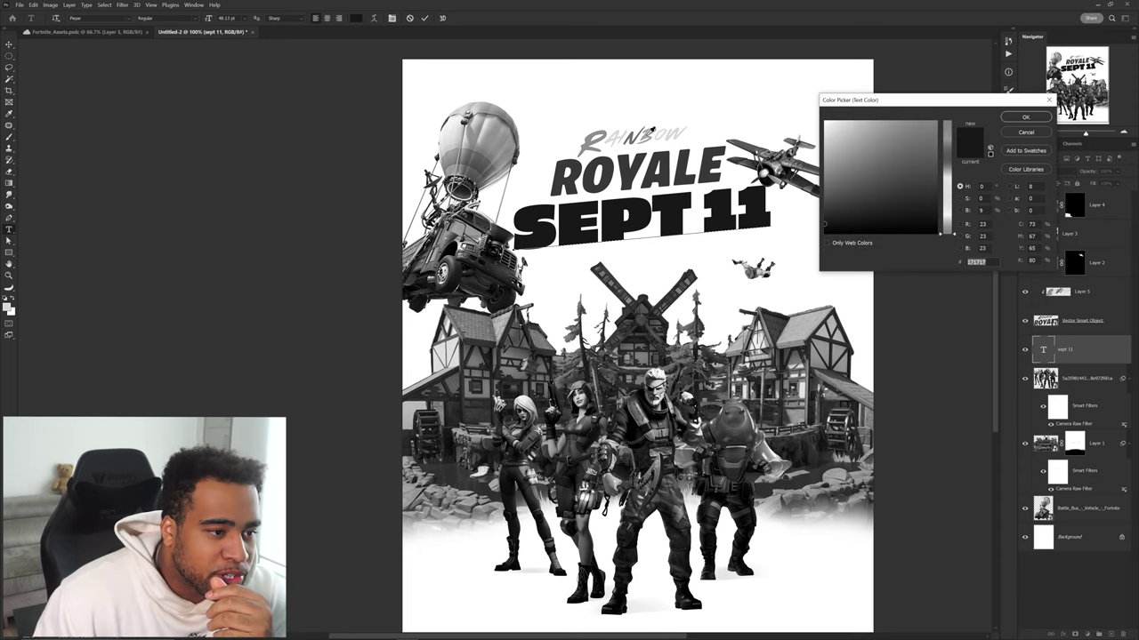
left_click(650, 130)
left_click(1026, 117)
Step: Recolour the last 1 of SEPT 11 to cyan #58eef3 and commit the text edit
left_click_drag(737, 212, 769, 208)
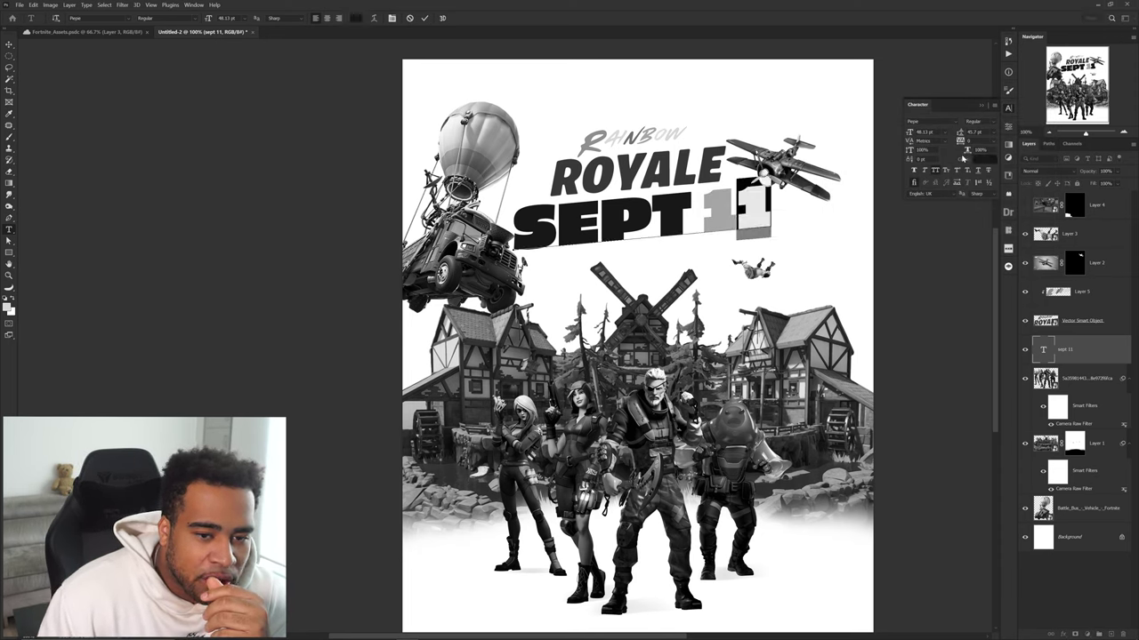
left_click(984, 158)
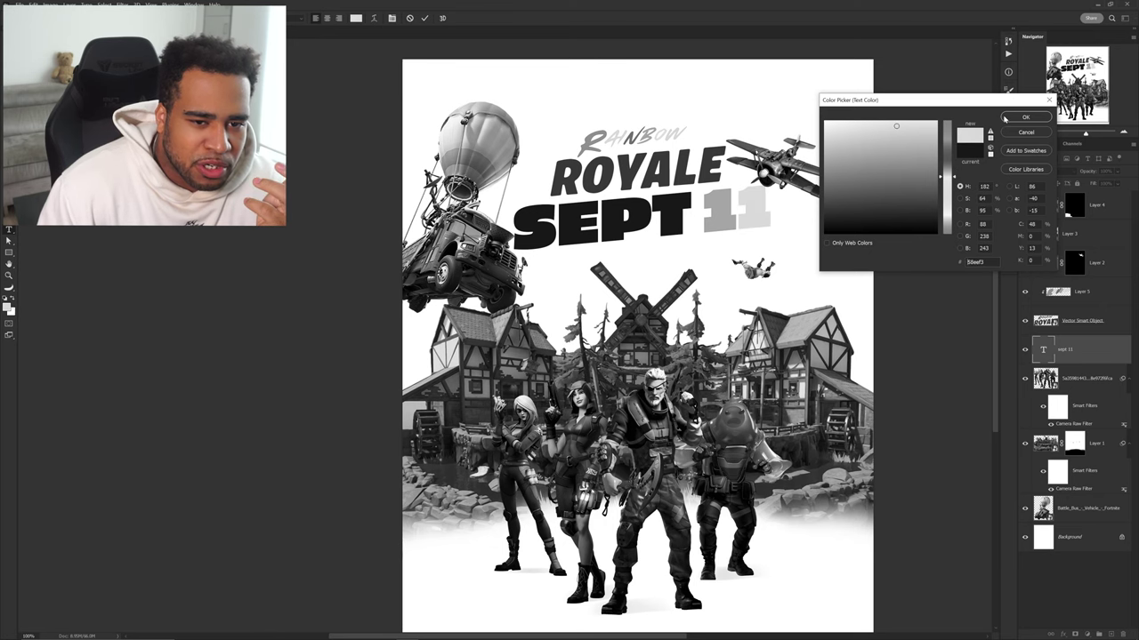
key("Return")
left_click(424, 18)
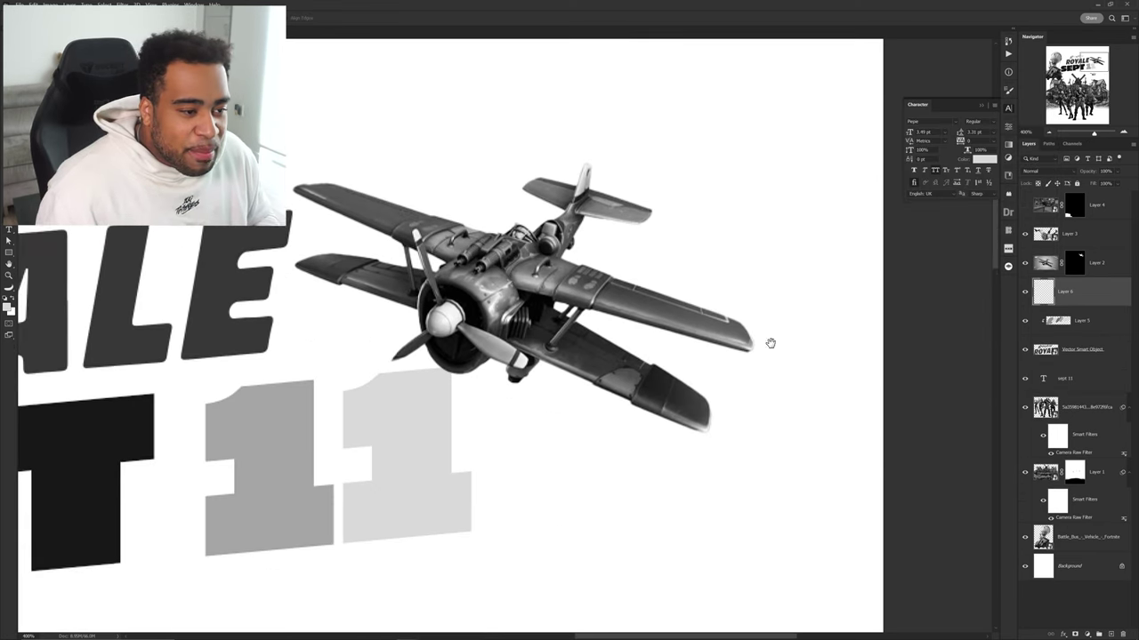
Step: Draw a curved, widening trail path from the plane's tail past the poster's upper right corner and turn it into a selection
left_click_drag(770, 343, 801, 549)
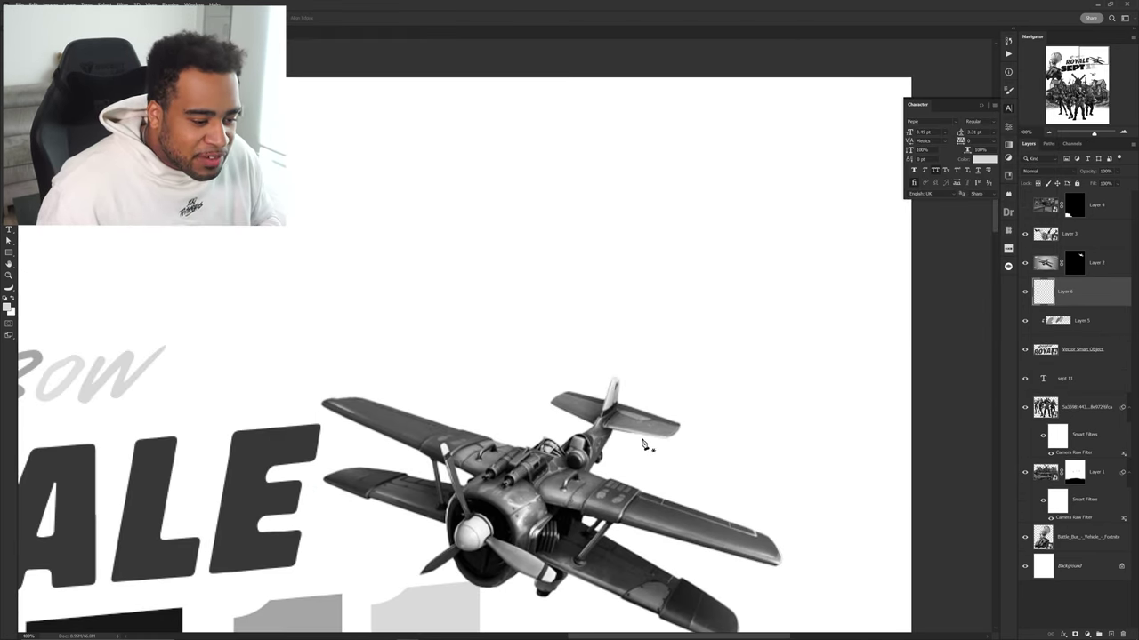
scroll(642, 443, "down", 1)
left_click(602, 454)
left_click_drag(724, 153, 736, 91)
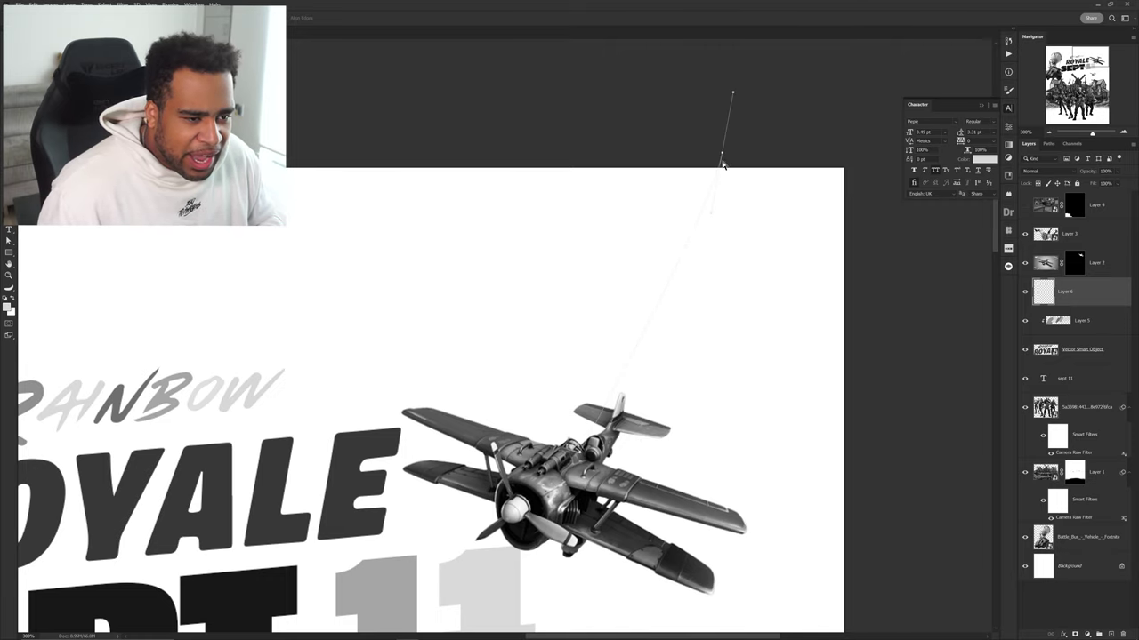
left_click_drag(724, 153, 719, 105)
left_click_drag(708, 164, 736, 239)
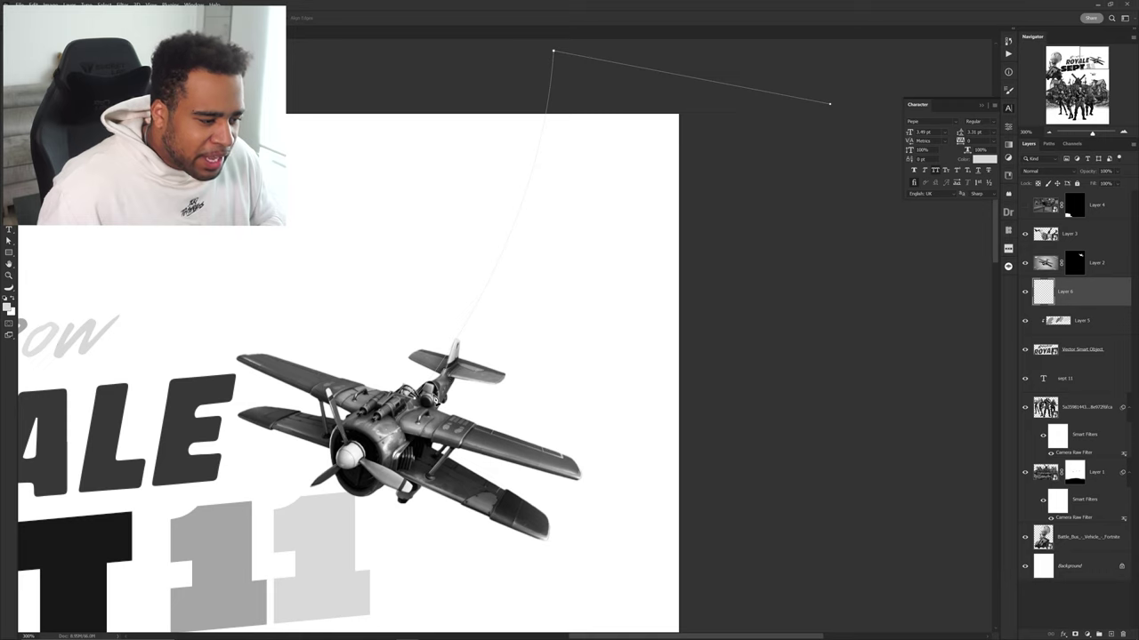
left_click_drag(433, 409, 297, 487)
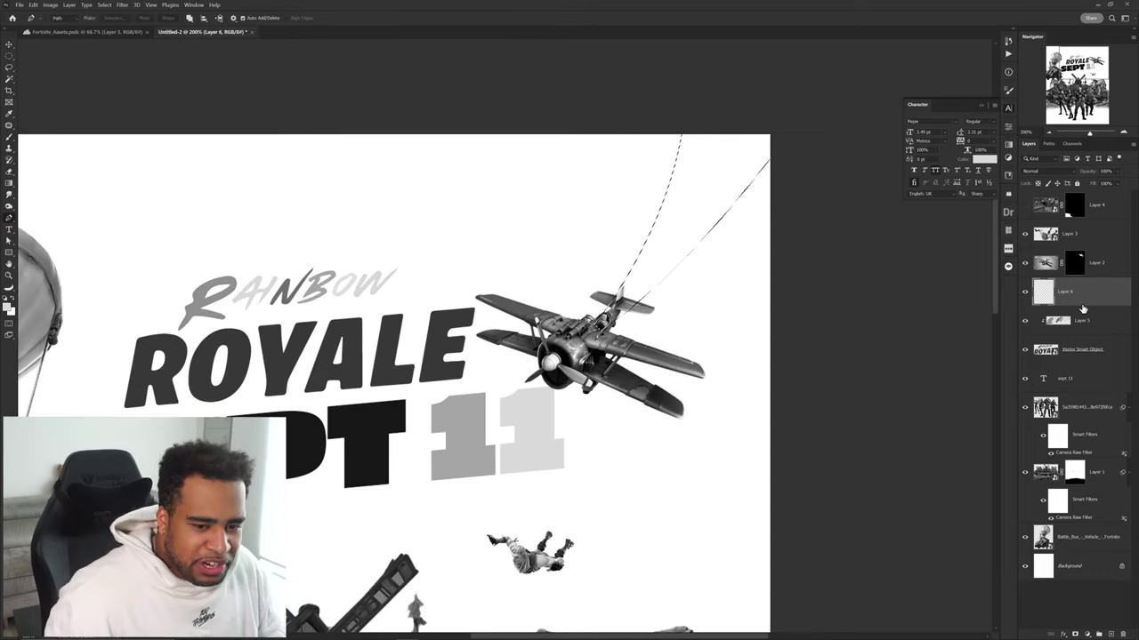
Step: Try to paint the first band of the selected trail with a large soft brush in the colour sampled from the R of RAINBOW
scroll(672, 258, "down", 1)
left_click_drag(624, 278, 684, 235)
scroll(685, 235, "up", 1)
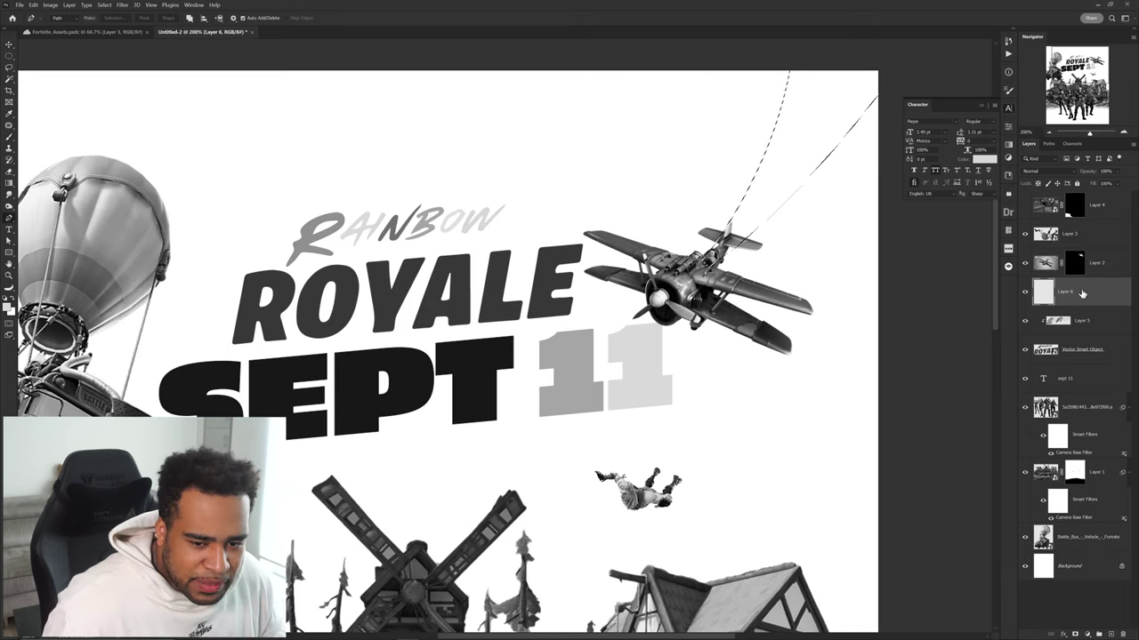
key("b")
left_click(534, 204)
key("ctrl+z")
left_click(313, 224, "alt")
scroll(311, 225, "down", 1)
left_click(311, 227, "alt")
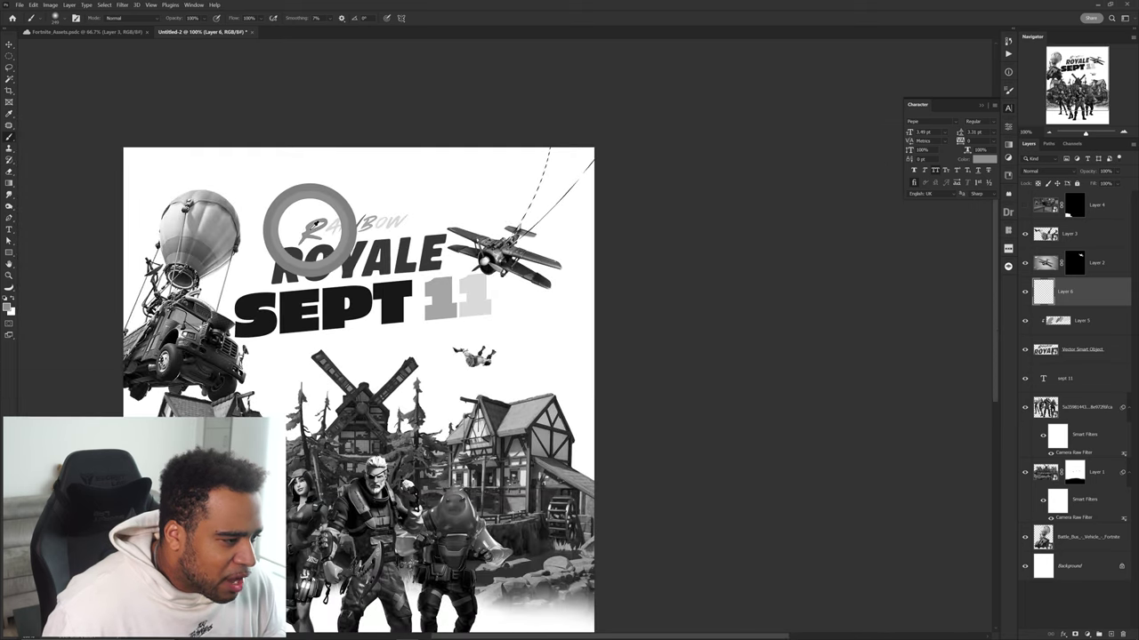
left_click(524, 210)
right_click(447, 222, "alt")
left_click(479, 216)
Step: Try to paint further bands of the trail in colours sampled from the next RAINBOW letters, and undo the strokes
left_click(335, 227, "alt")
right_click(548, 212, "alt")
mouse_move(560, 249)
left_mouse_down()
mouse_move(542, 169)
mouse_move(472, 198)
left_mouse_up()
left_click(350, 225, "alt")
mouse_move(572, 239)
left_mouse_down()
mouse_move(545, 169)
mouse_move(546, 92)
left_mouse_up()
left_click(365, 225, "alt")
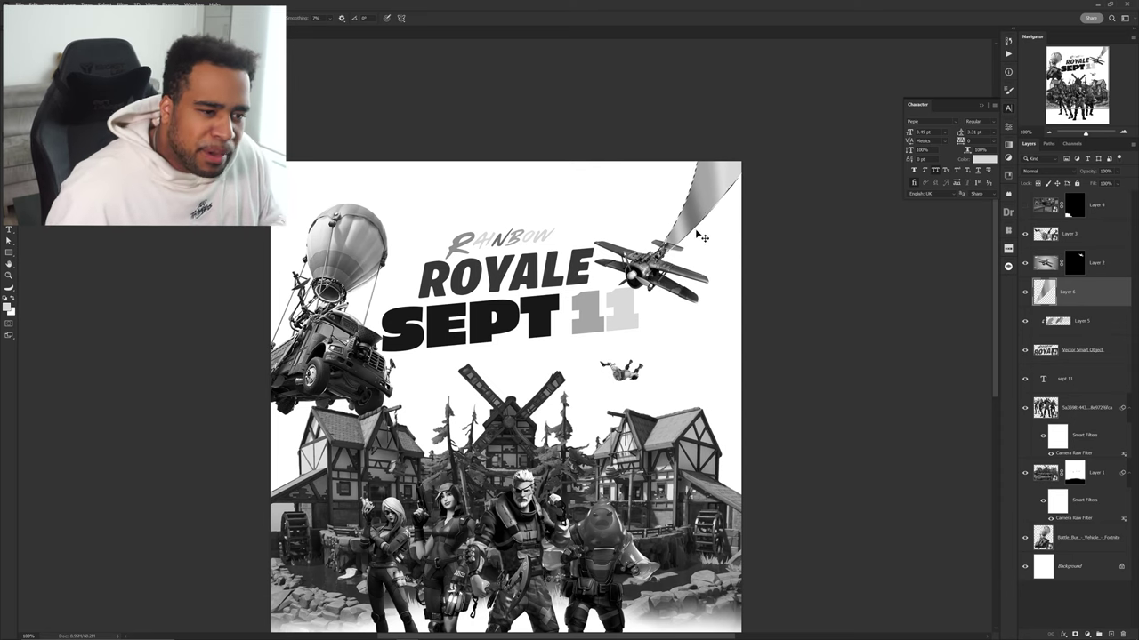
key("ctrl+z")
key("ctrl+z")
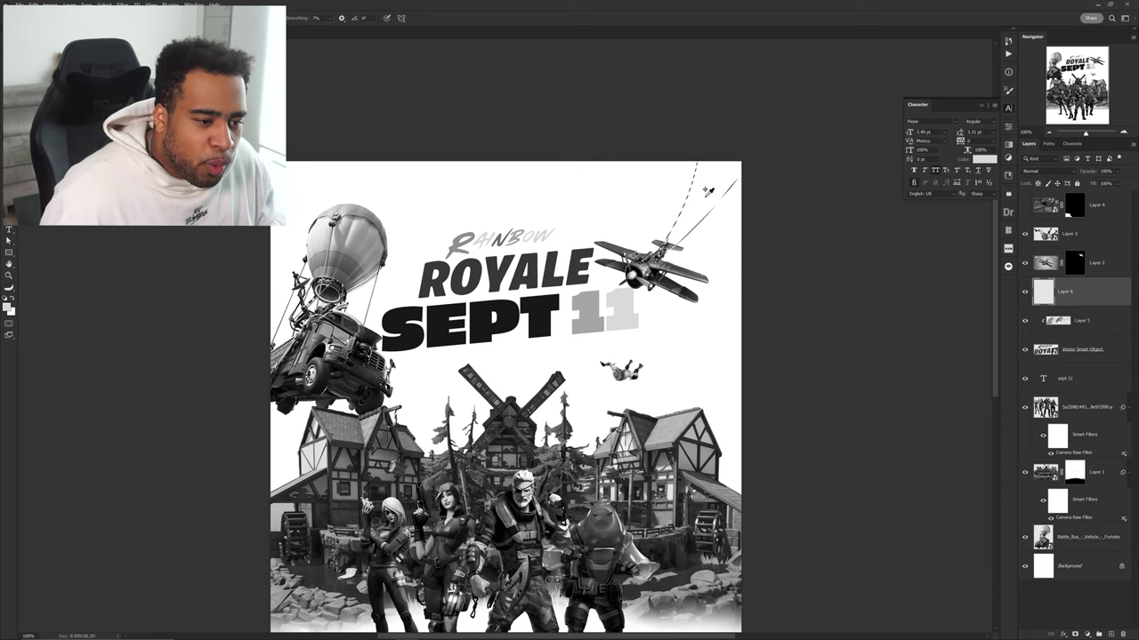
Step: Nudge the painted trail layer to fit behind the plane's tail
scroll(706, 192, "up", 1)
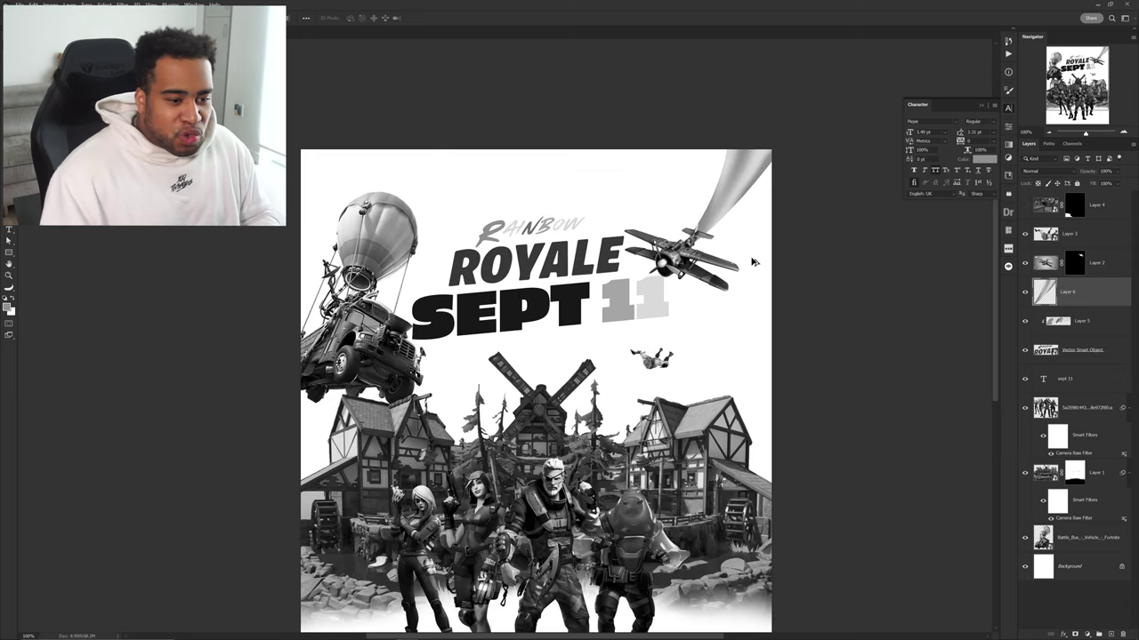
scroll(699, 236, "up", 2)
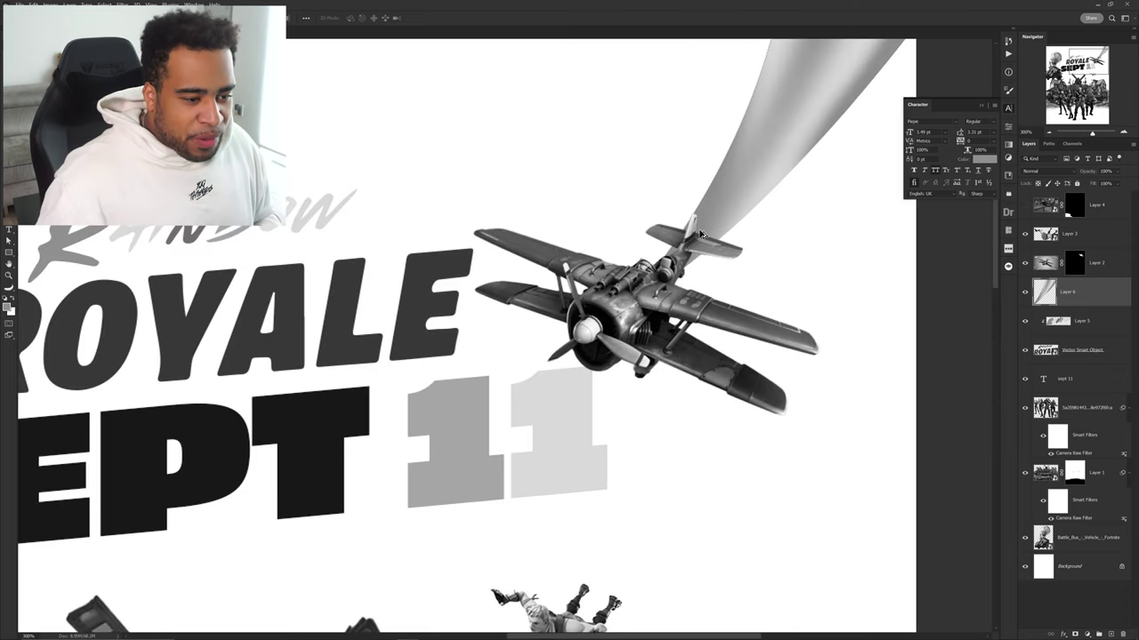
scroll(700, 233, "up", 1)
left_click_drag(727, 239, 747, 224)
scroll(751, 231, "down", 2)
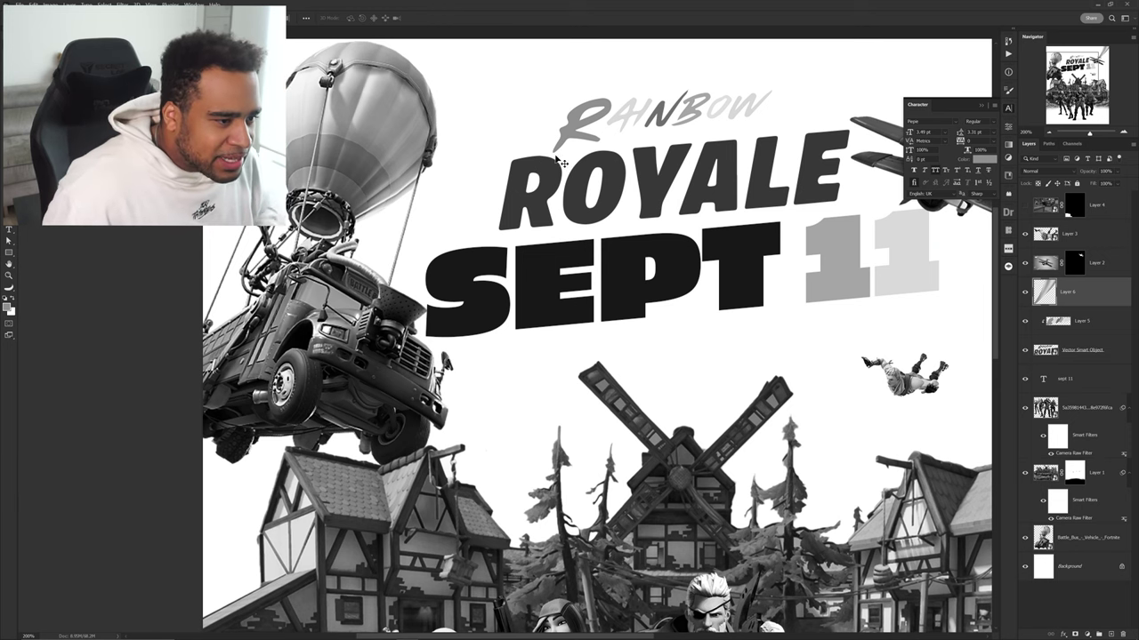
Step: Duplicate the cloud to the poster's right side below the plane and warp the copy
scroll(559, 161, "down", 3)
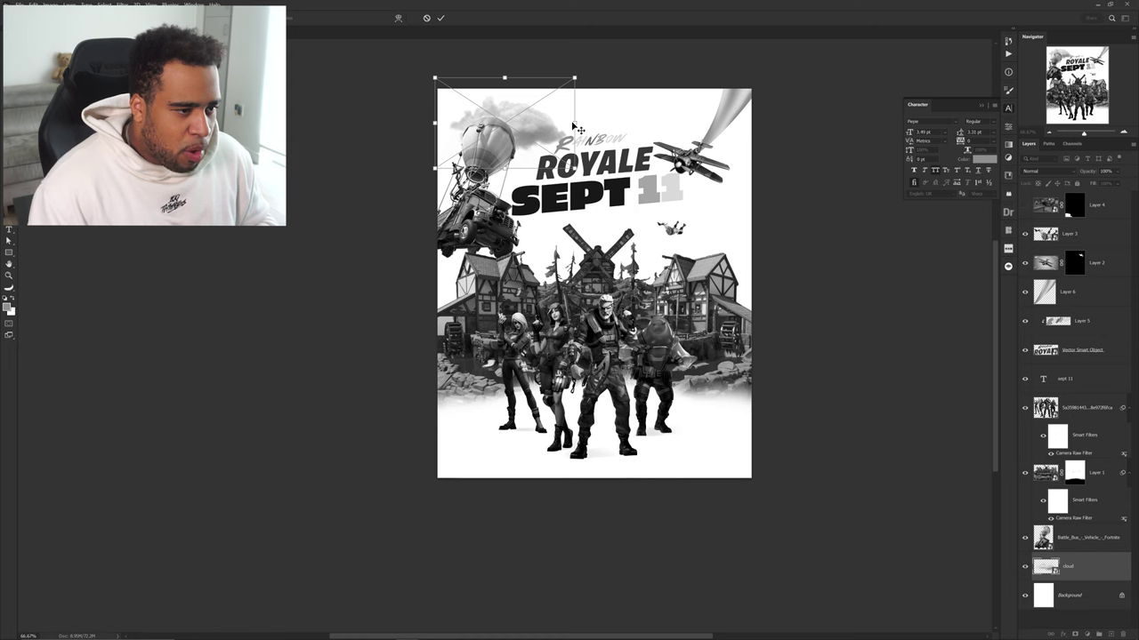
left_click_drag(578, 129, 752, 218)
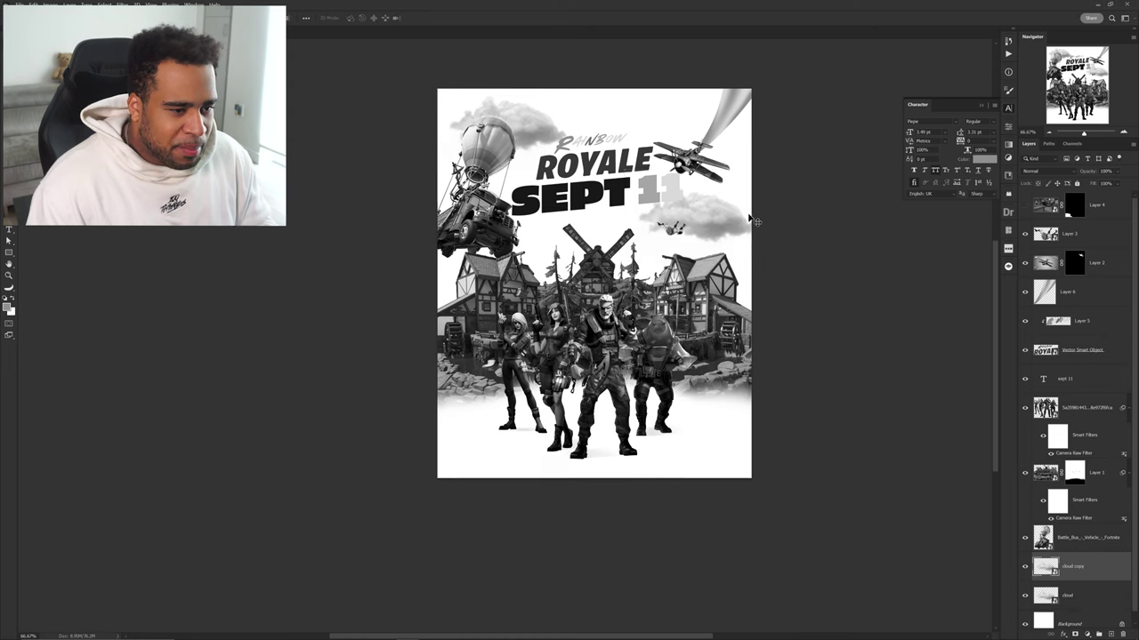
right_click(707, 211)
left_click(731, 308)
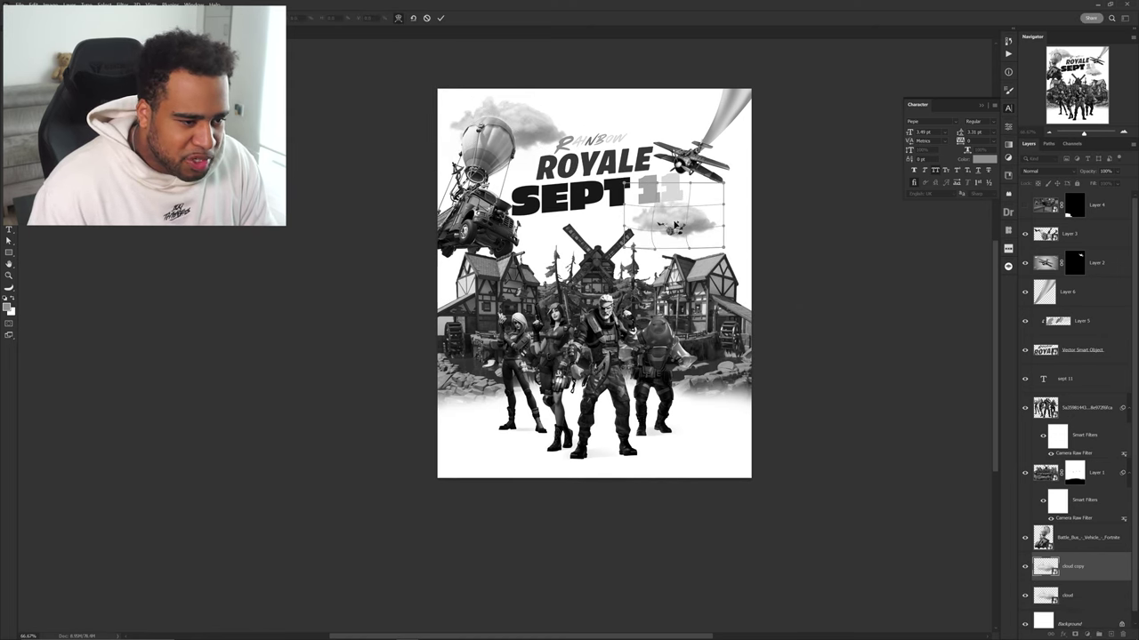
key("Return")
Step: Move the cloud copy to the top of the layer stack and shift it up over the end of SEPT 11
left_click_drag(1076, 562, 1072, 203)
left_click_drag(716, 191, 737, 180)
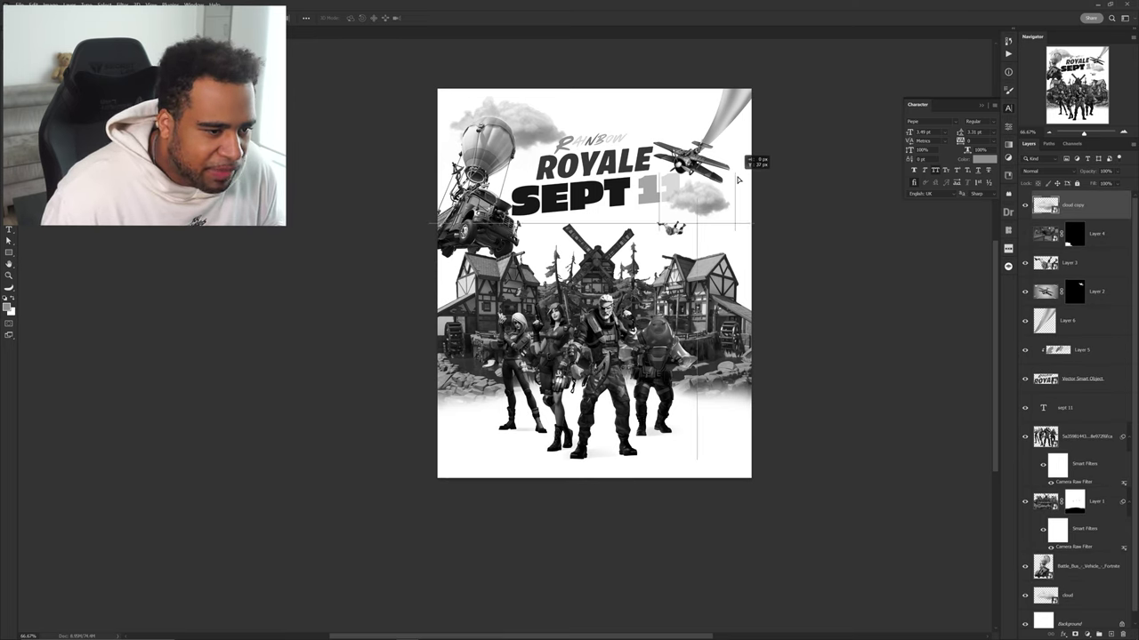
left_click_drag(737, 179, 738, 180)
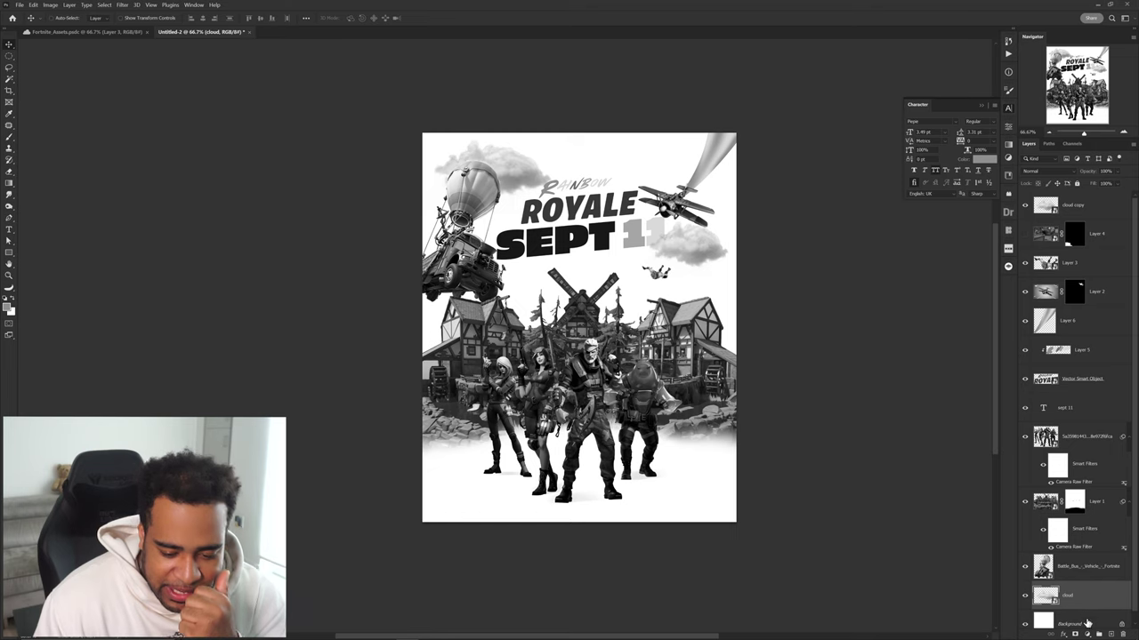
Step: Add a Gradient Map clipped to the original cloud and set its dark stop to black
left_click(1087, 633)
left_click(1085, 610)
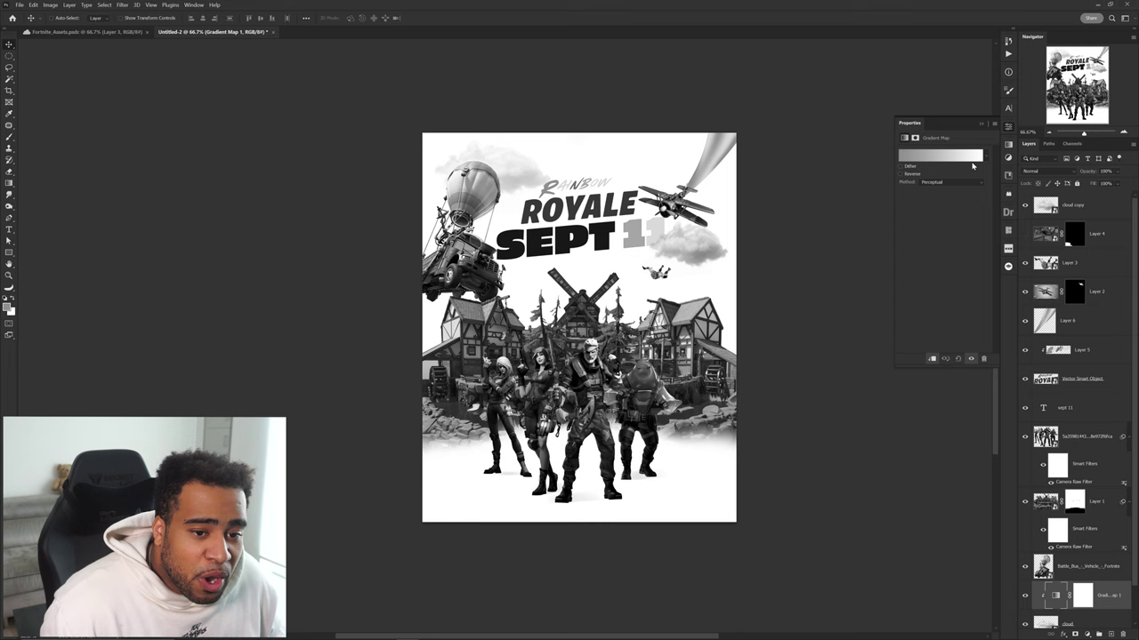
left_click(972, 158)
double_click(848, 498)
left_click_drag(858, 223, 813, 255)
left_click(1026, 116)
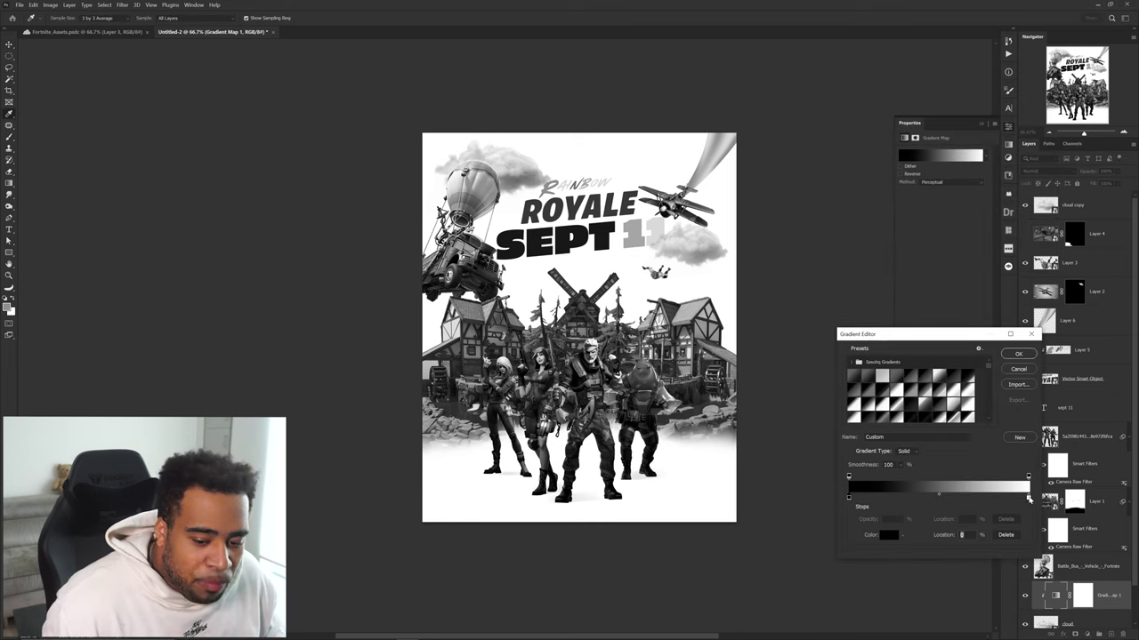
Step: Set the gradient map's light stop to the orange sampled from the RAINBOW lettering, made less saturated
double_click(1029, 499)
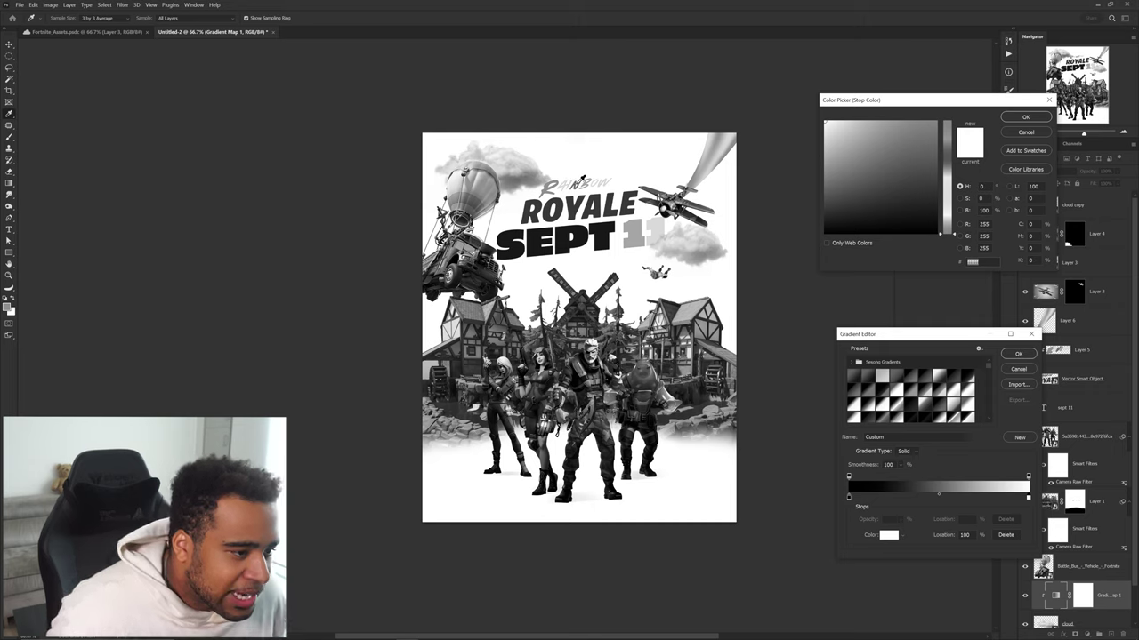
left_click(588, 179)
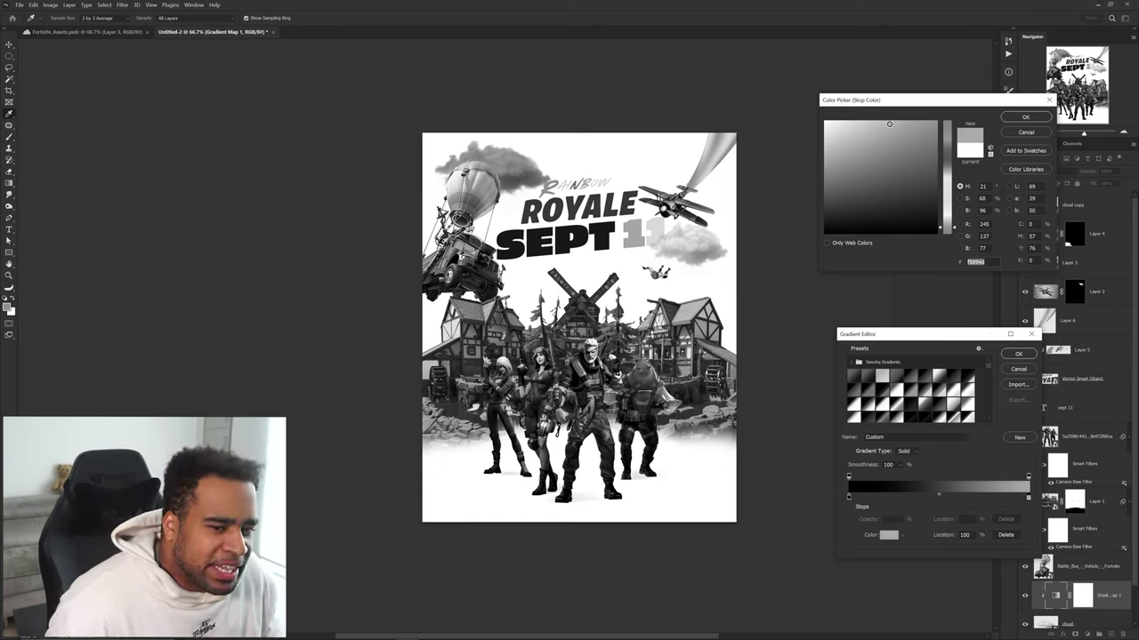
left_click_drag(872, 123, 865, 124)
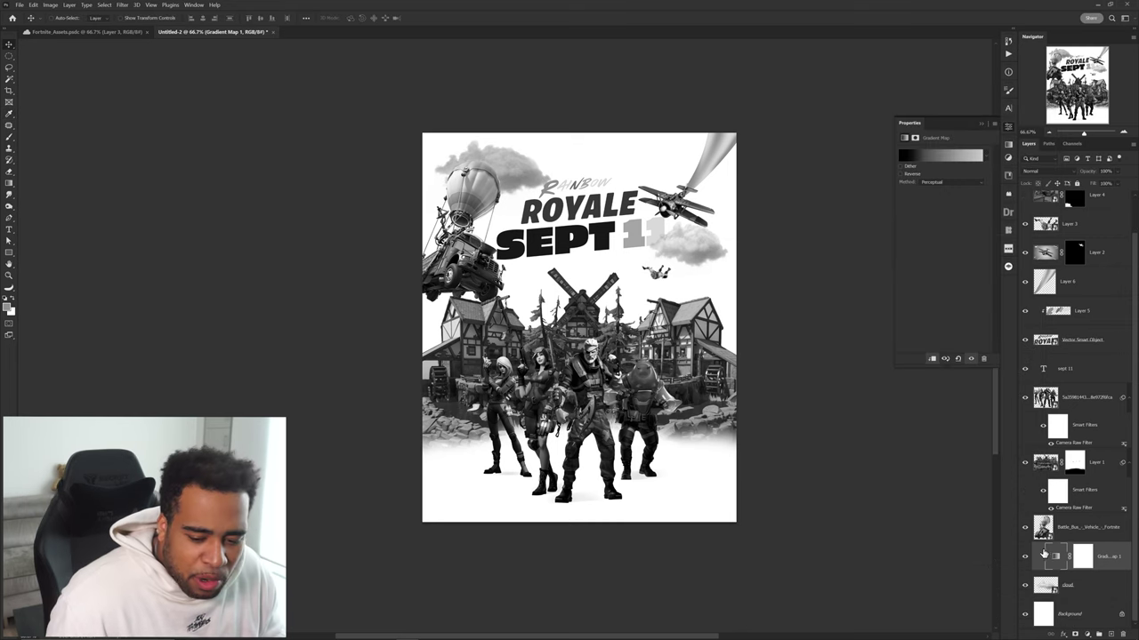
Step: Add a Photo Filter adjustment clipped to the original cloud, with the filter colour #ec8a00
left_click(1086, 633)
left_click(1102, 558)
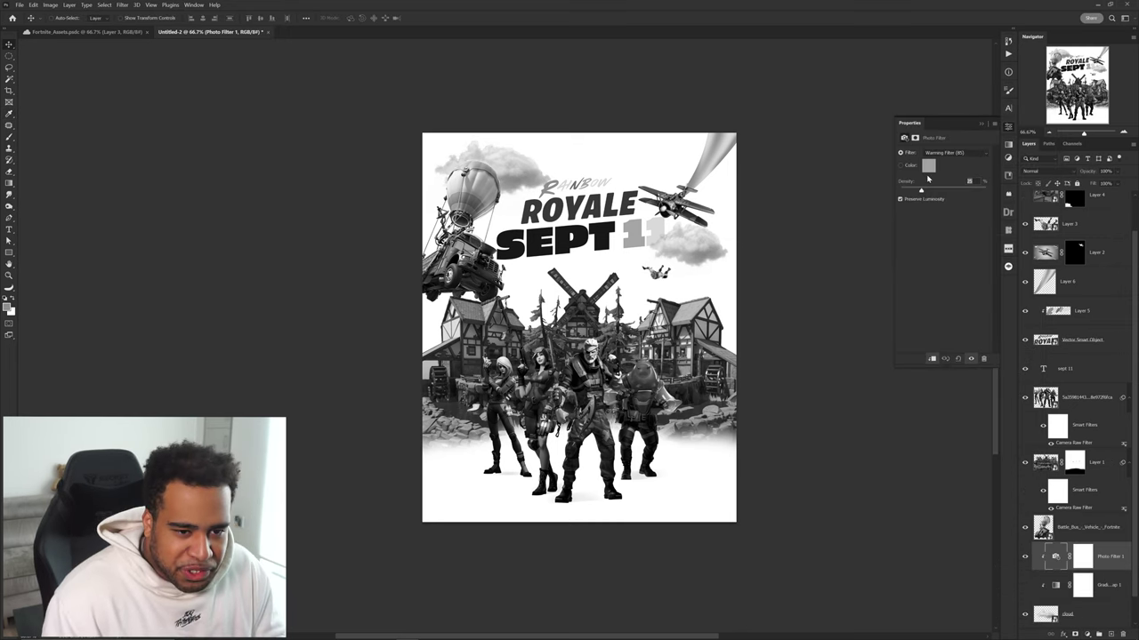
left_click(928, 166)
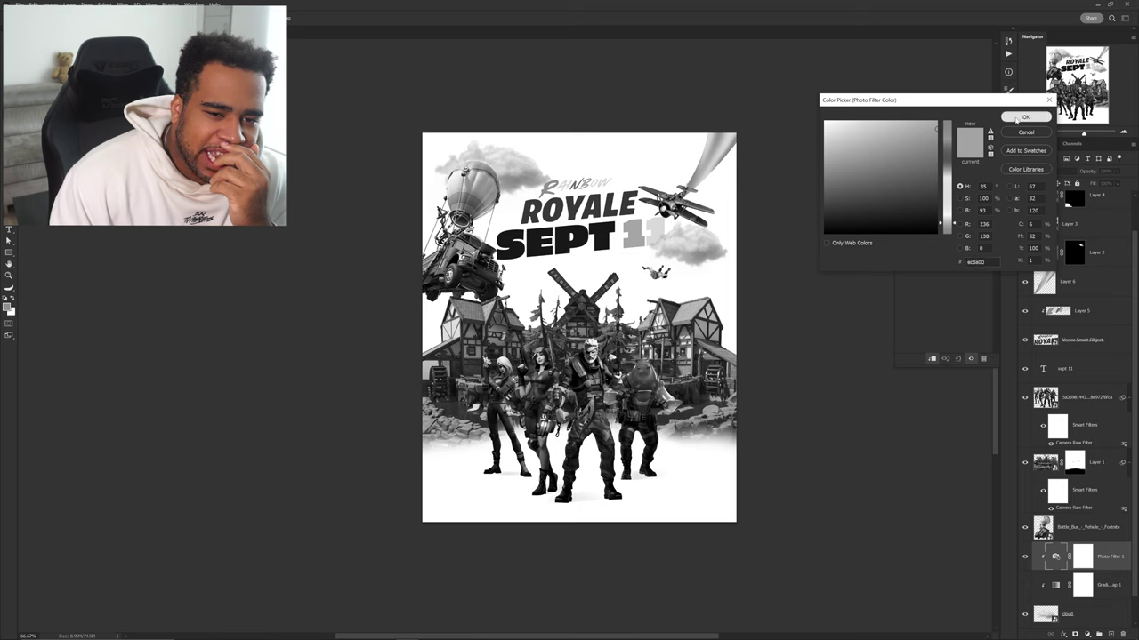
left_click(1020, 119)
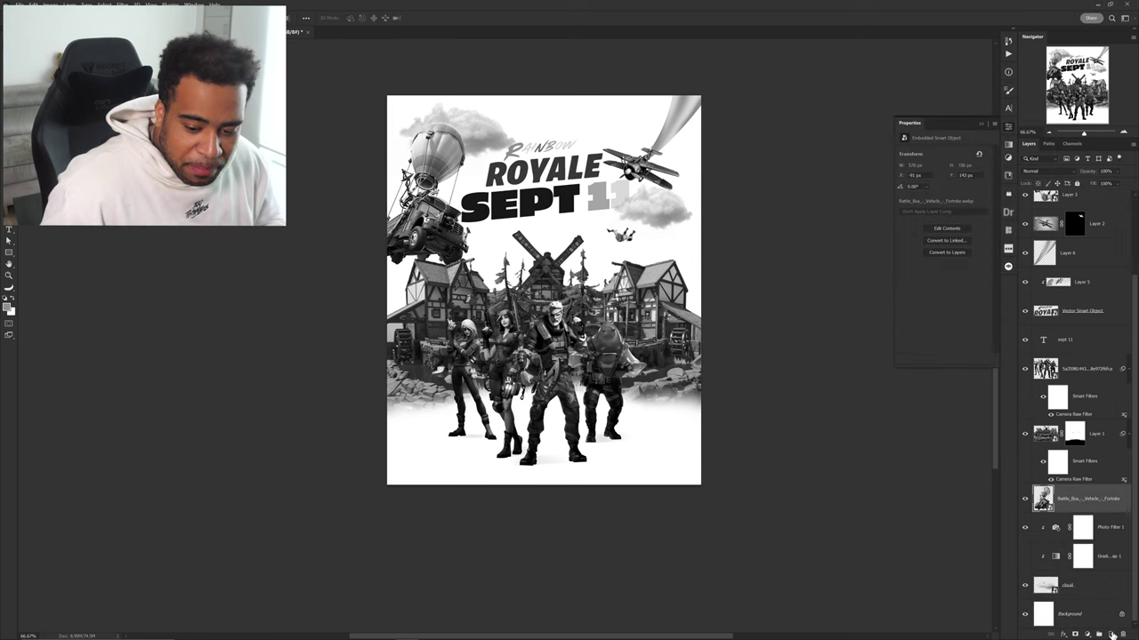
Step: Add a new layer above the battle bus and set the foreground colour to a pale orange, #f3d1be, based on the RAINBOW lettering
left_click(1111, 634)
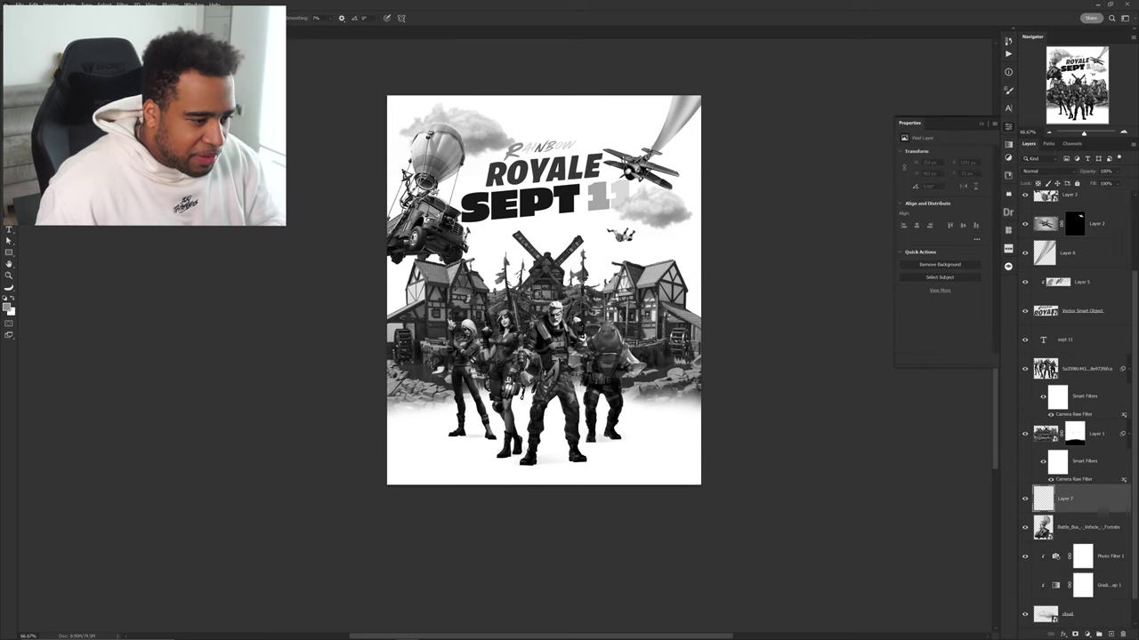
right_click(553, 355, "alt")
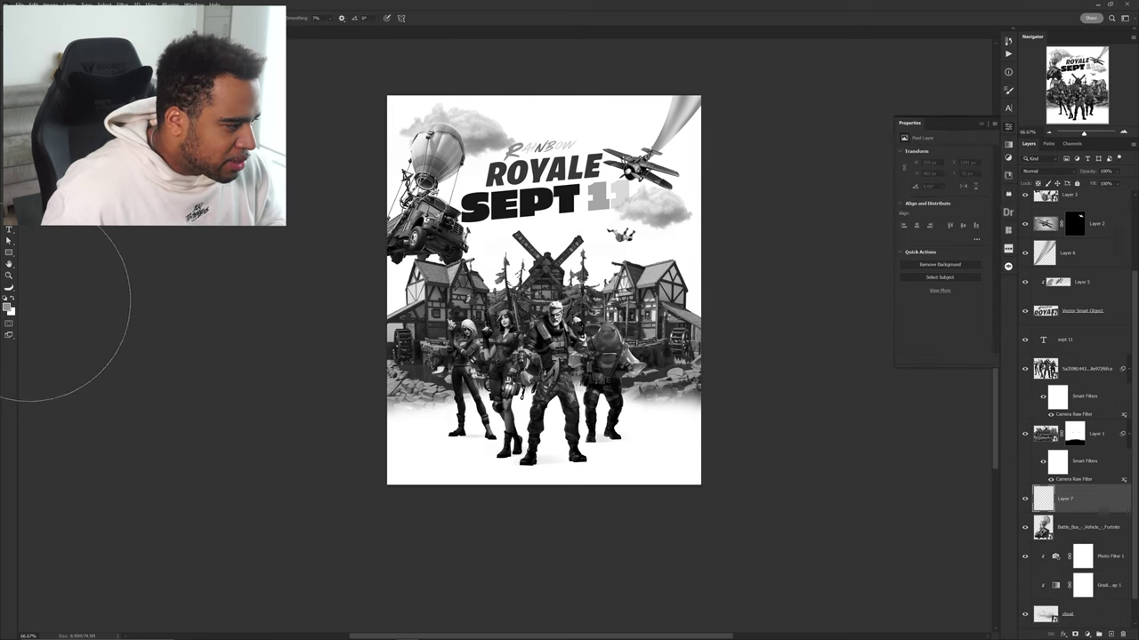
left_click(7, 307)
left_click_drag(563, 146, 552, 146)
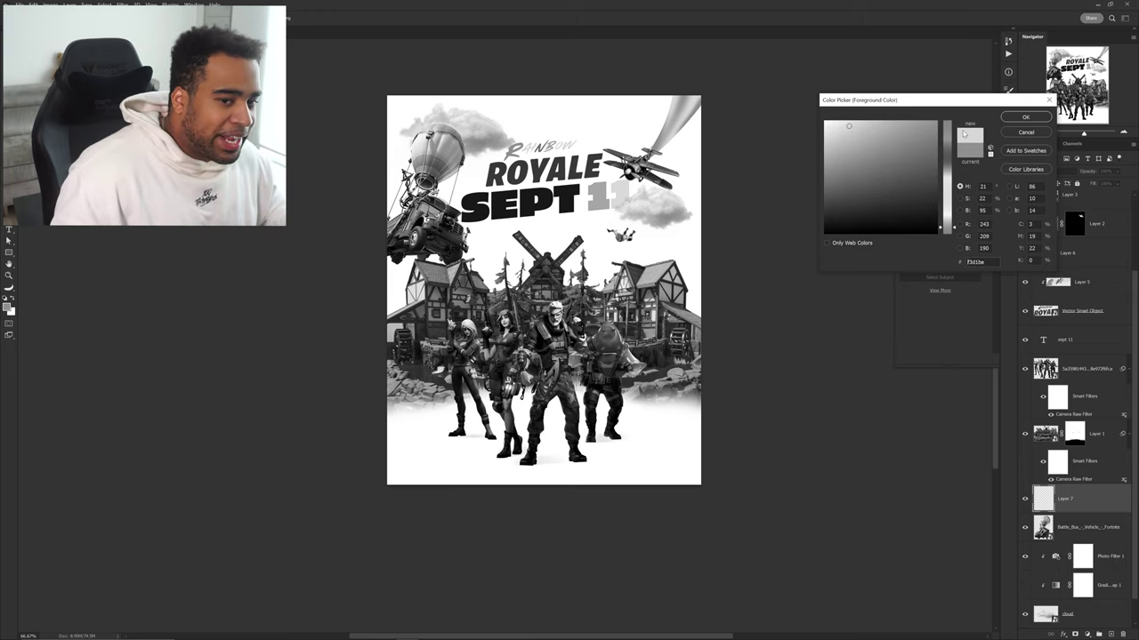
left_click(1023, 117)
Step: Paint soft pale-orange haze with a very large brush over the battle bus and the area beside the village
right_click(458, 218, "alt")
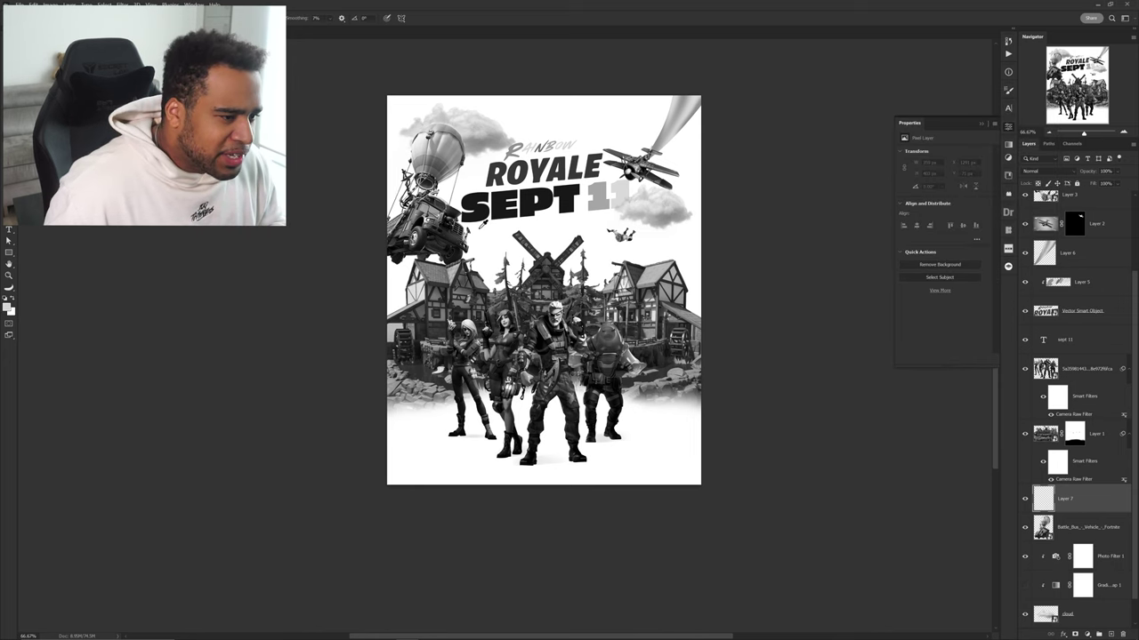
scroll(452, 262, "up", 1)
right_click(449, 265, "alt")
left_click(403, 364)
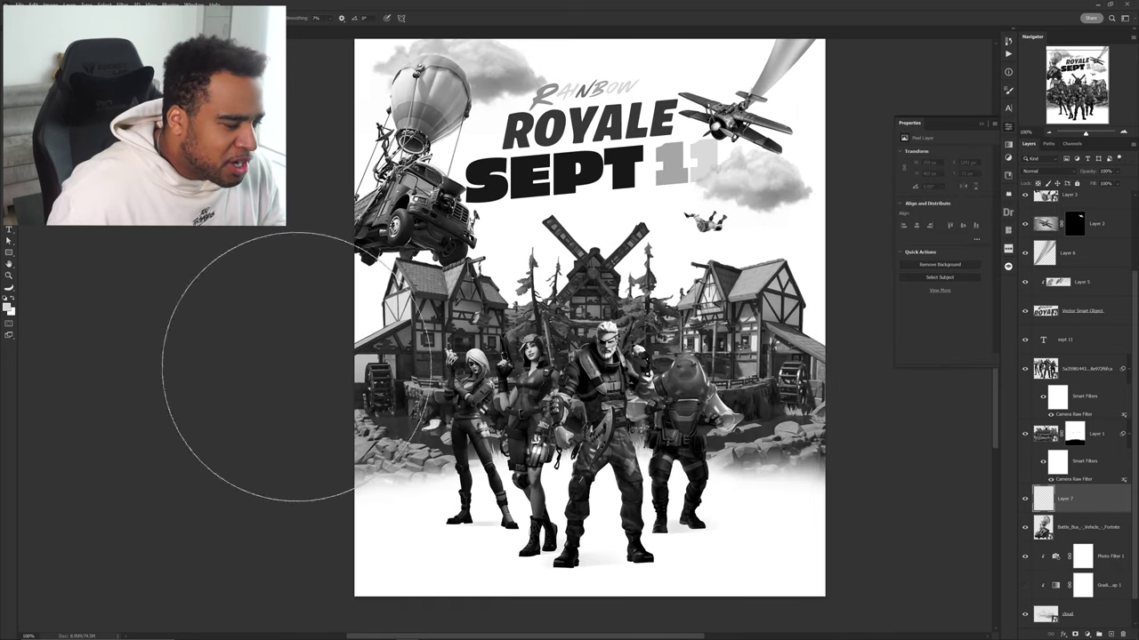
Step: Set the foreground colour to pale pink #f5b0cd, based on the RAINBOW lettering, for the background haze
left_click(7, 307)
left_click(539, 96)
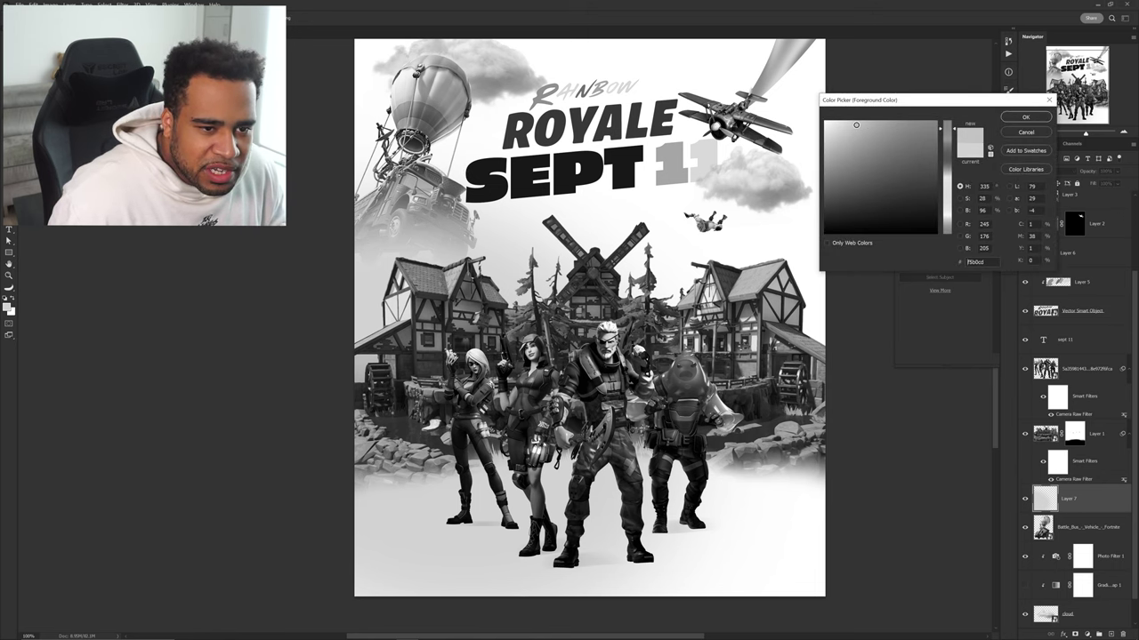
left_click(1022, 119)
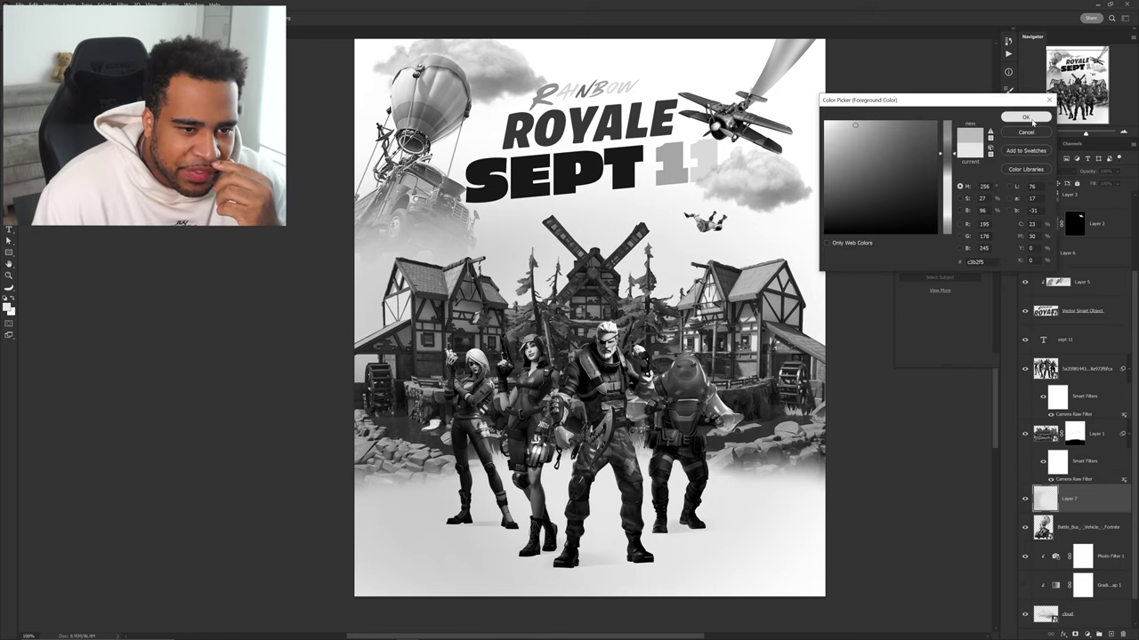
Step: Set the foreground colour to pale violet #c3b2f5 and paint it as haze behind the characters and village
left_click(1028, 118)
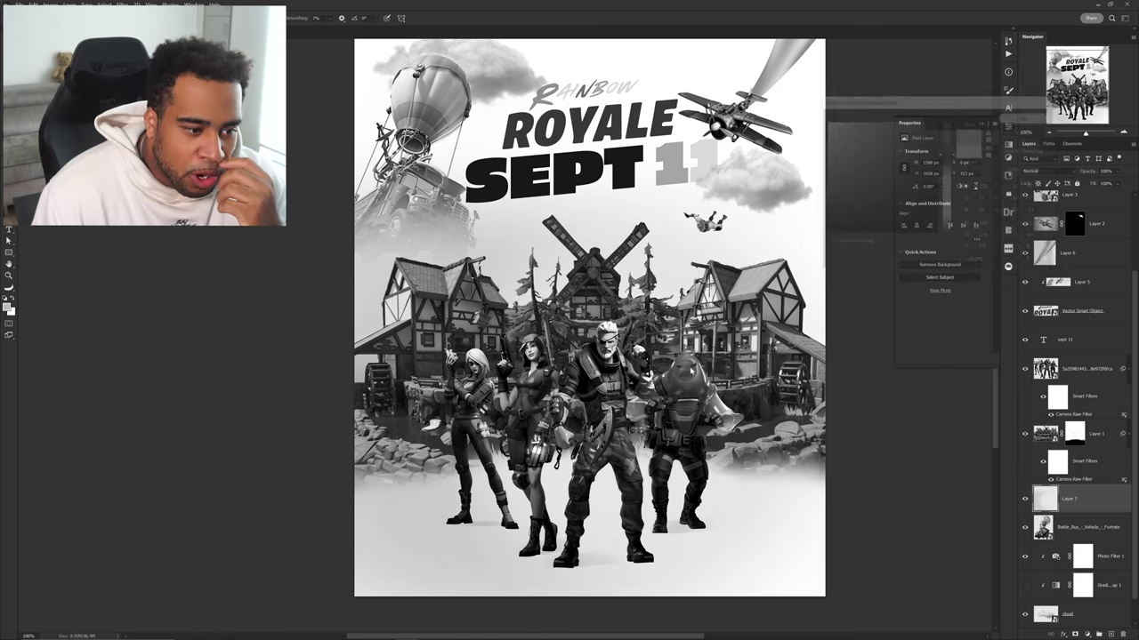
left_click(753, 442)
left_click(719, 439)
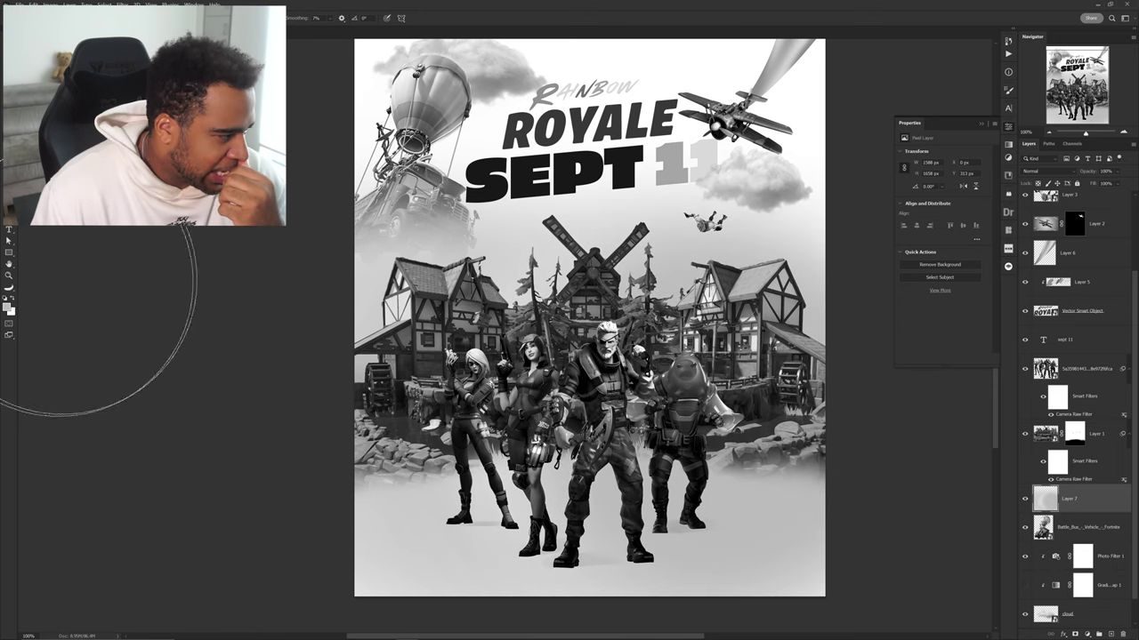
Step: Select the painted haze layer and shift it upward behind the village, clearing the ground beneath the characters
key("v")
scroll(526, 314, "down", 3)
left_click_drag(635, 372, 627, 341)
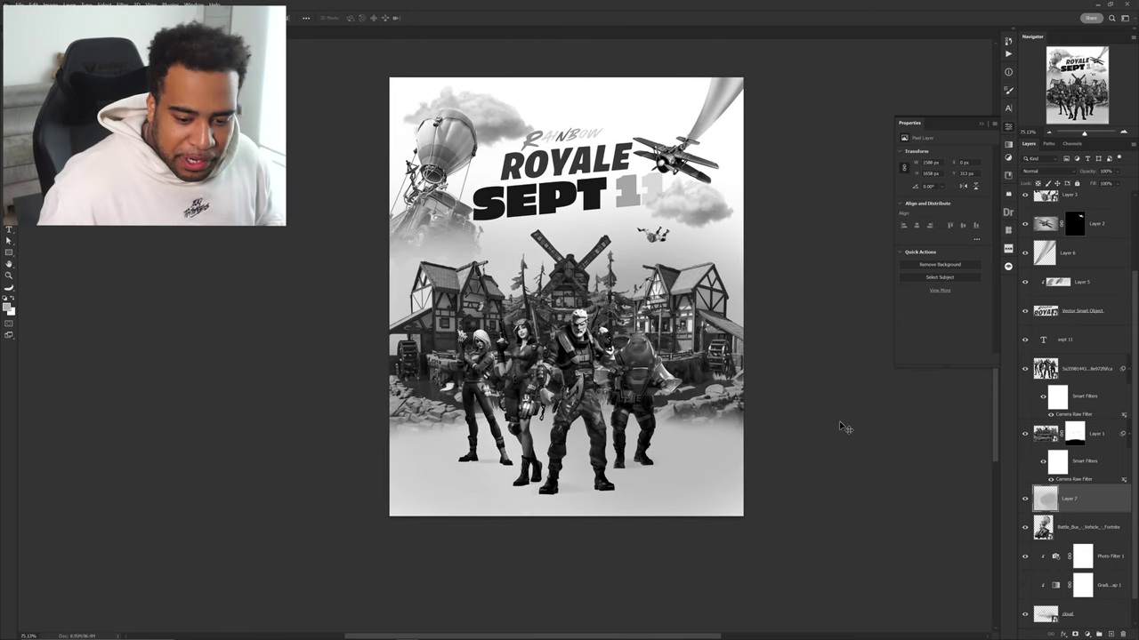
left_click(571, 438)
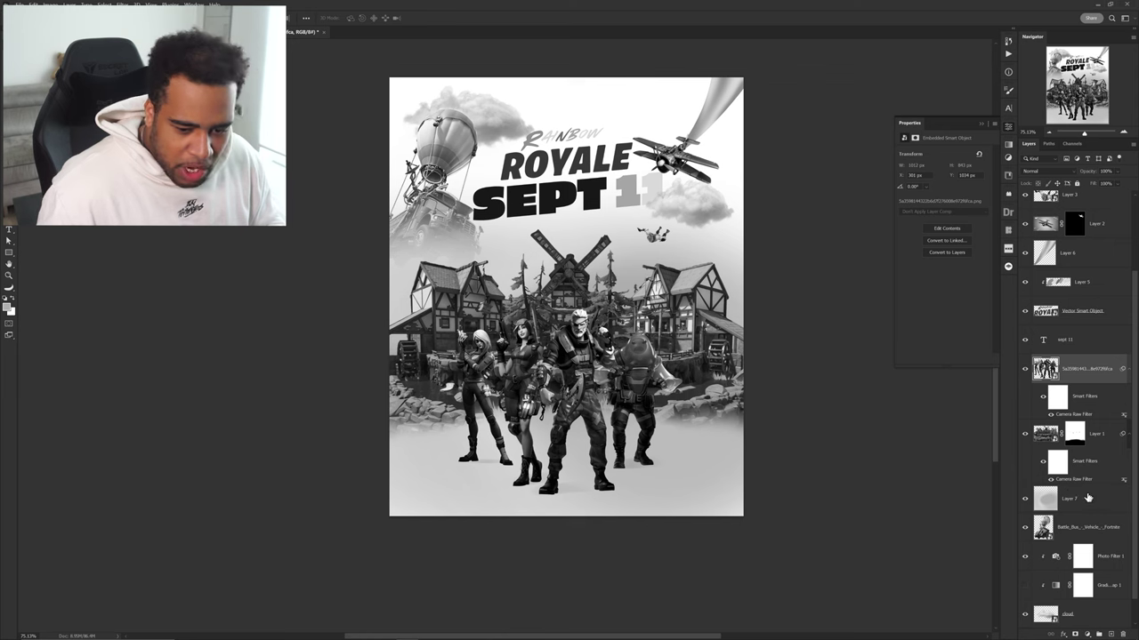
left_click(1087, 498)
left_click_drag(585, 287, 589, 248)
left_click_drag(656, 428, 613, 383)
left_click(620, 340, "ctrl")
Step: Add a layer above the village for floor stripes and stretch the base of the four stripe layers outward in perspective
left_click(1096, 434)
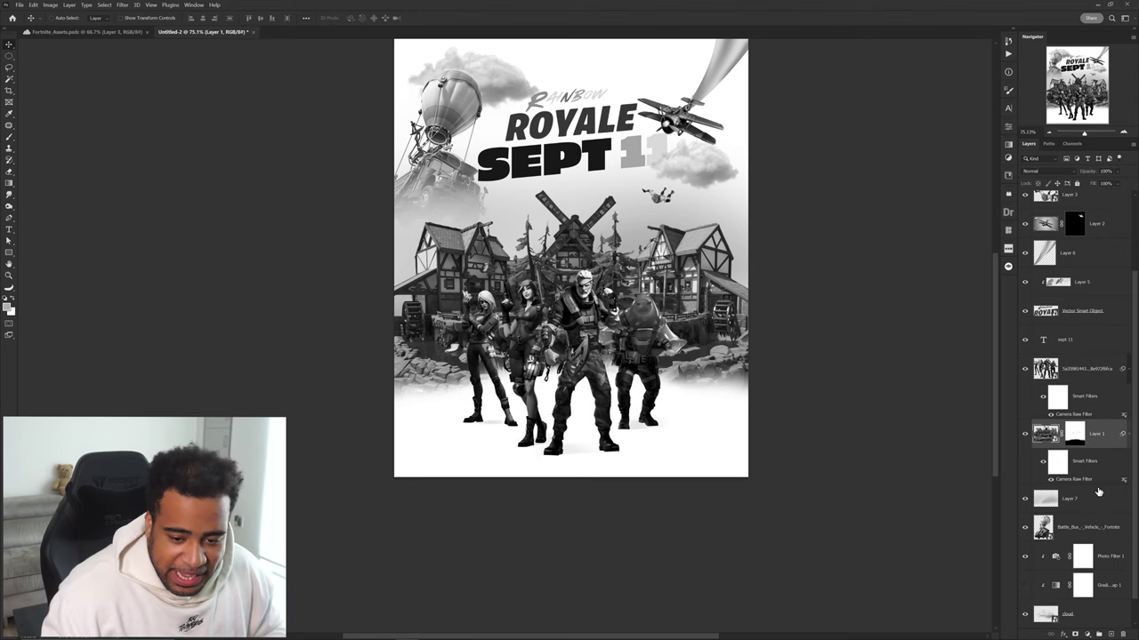
left_click(1112, 632)
left_click_drag(484, 393, 529, 339)
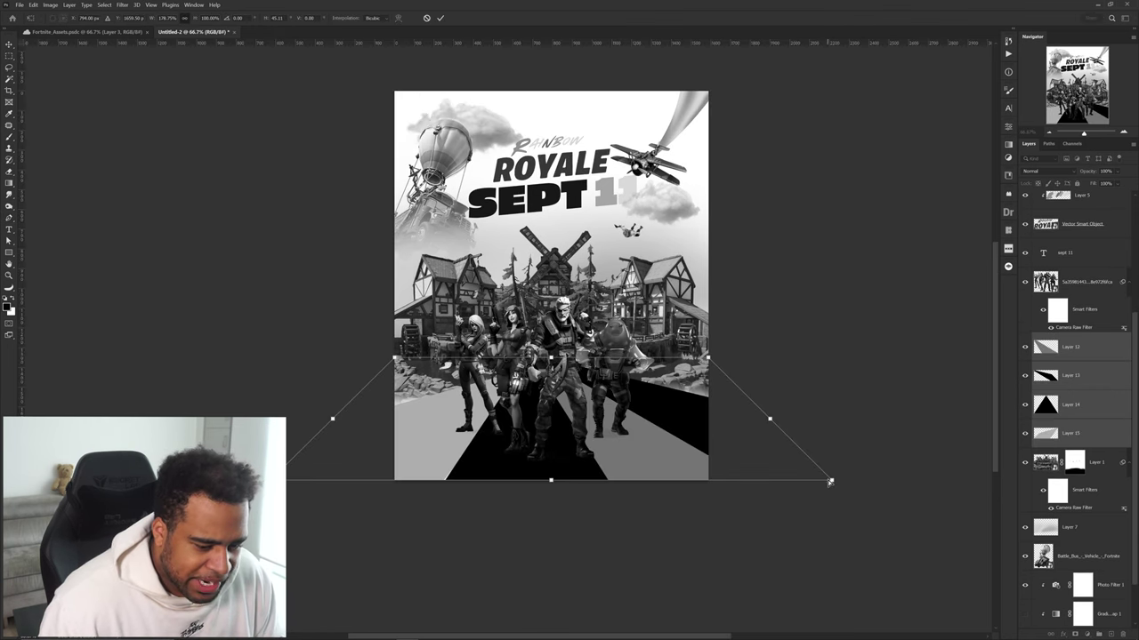
left_click_drag(832, 477, 847, 480)
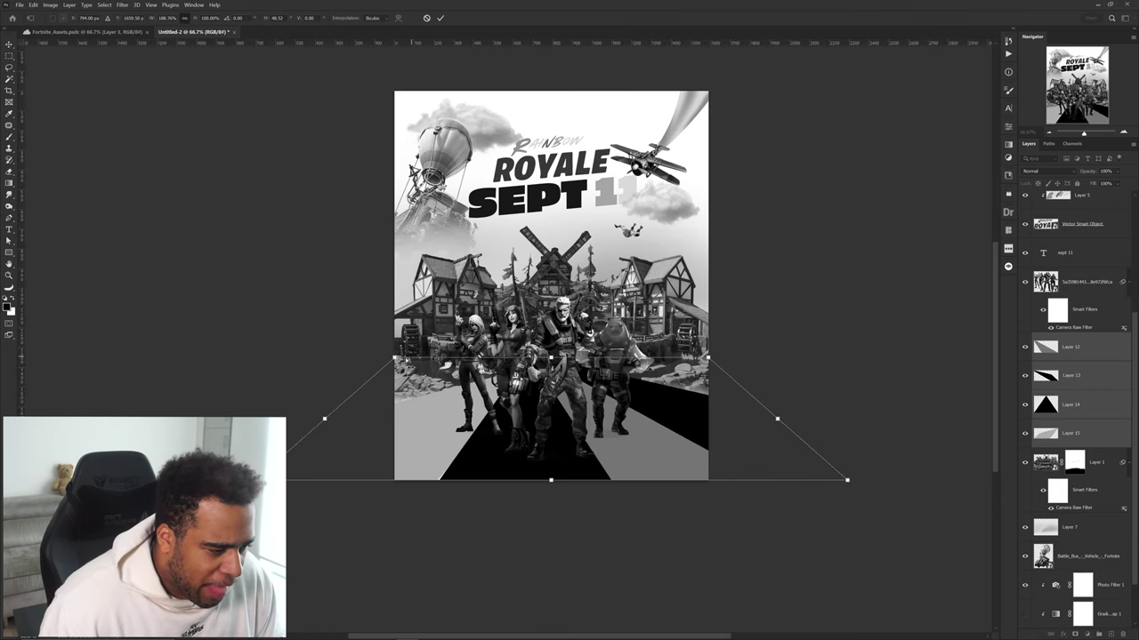
right_click(402, 364)
left_click(419, 403)
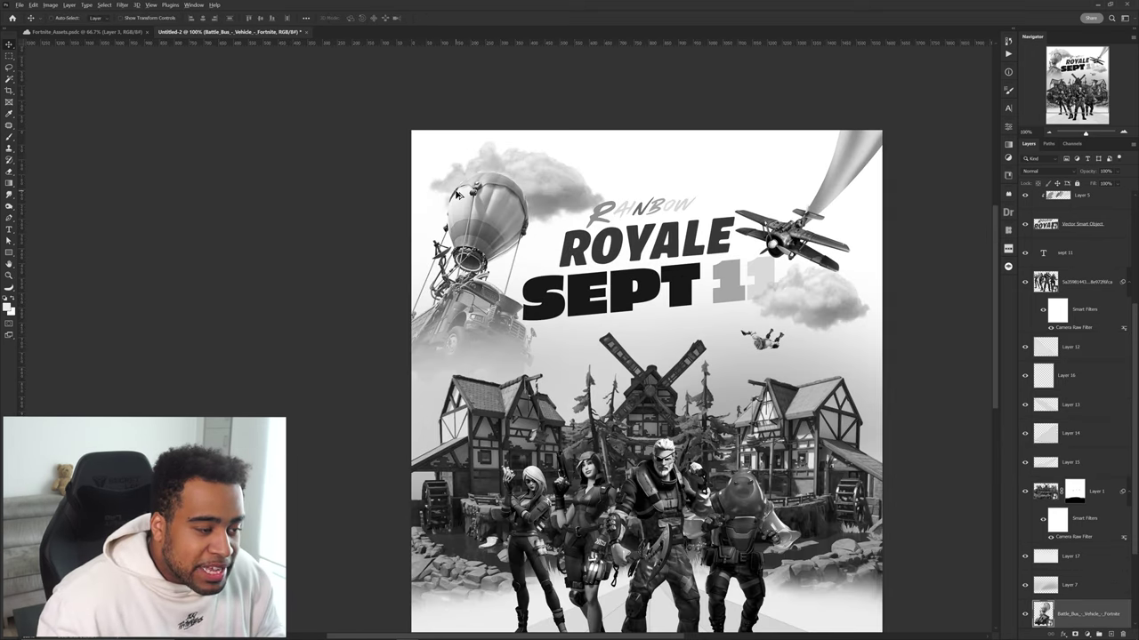
Step: Paint the selected balloon panels on a separate layer above the battle bus, using colours sampled from the RAINBOW lettering
scroll(477, 194, "up", 5)
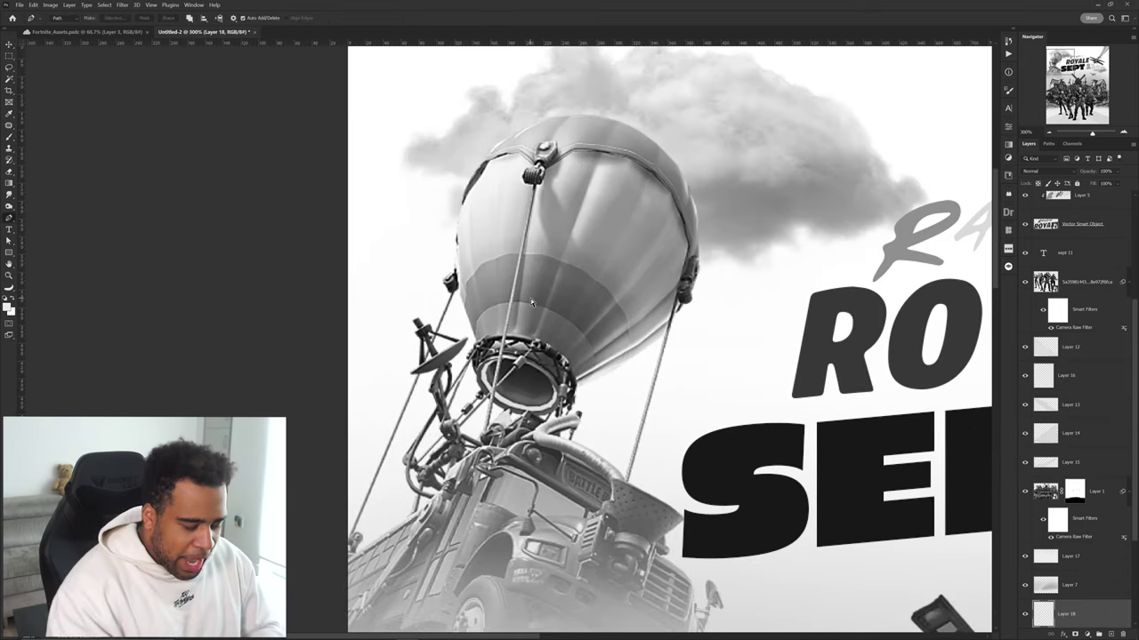
key("b")
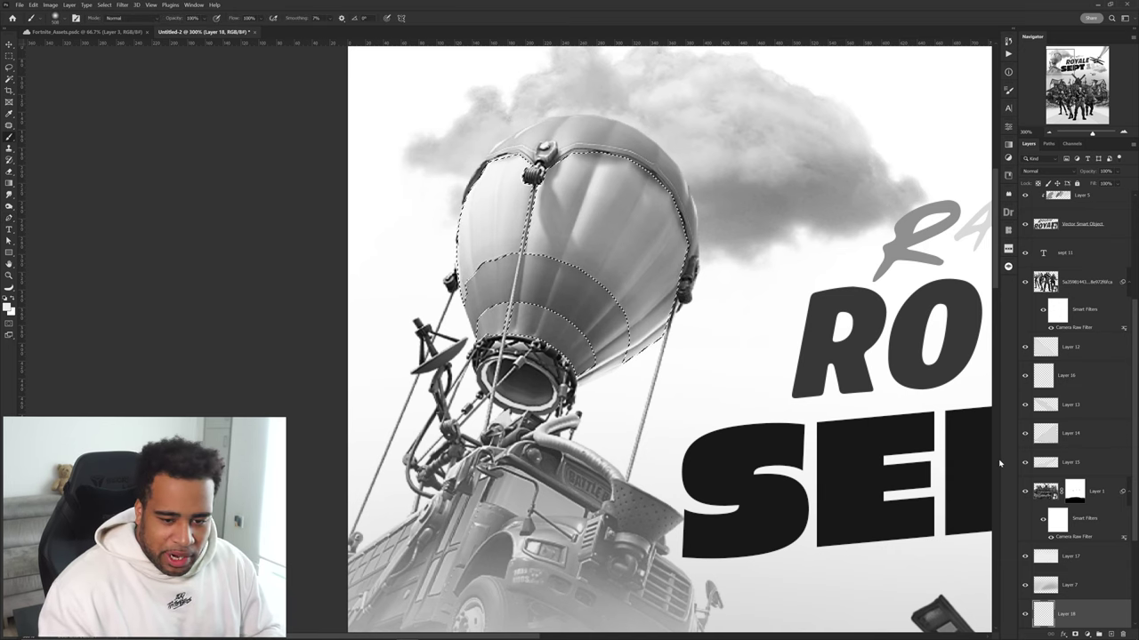
scroll(1076, 445, "down", 3)
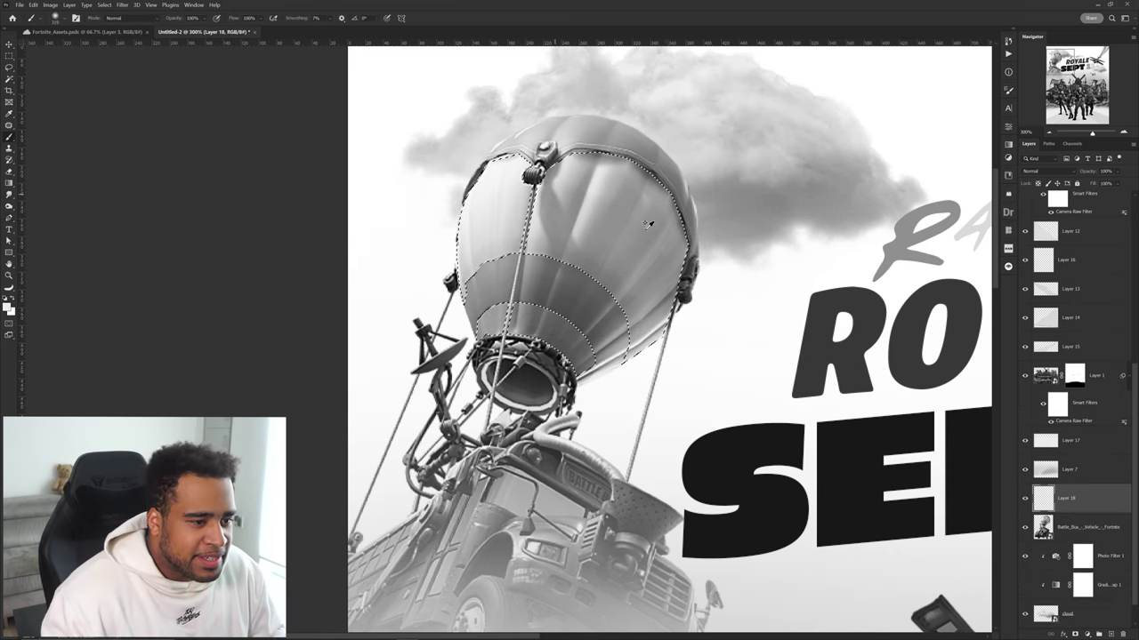
scroll(703, 240, "down", 1)
left_click_drag(722, 236, 495, 248)
left_click(746, 239, "alt")
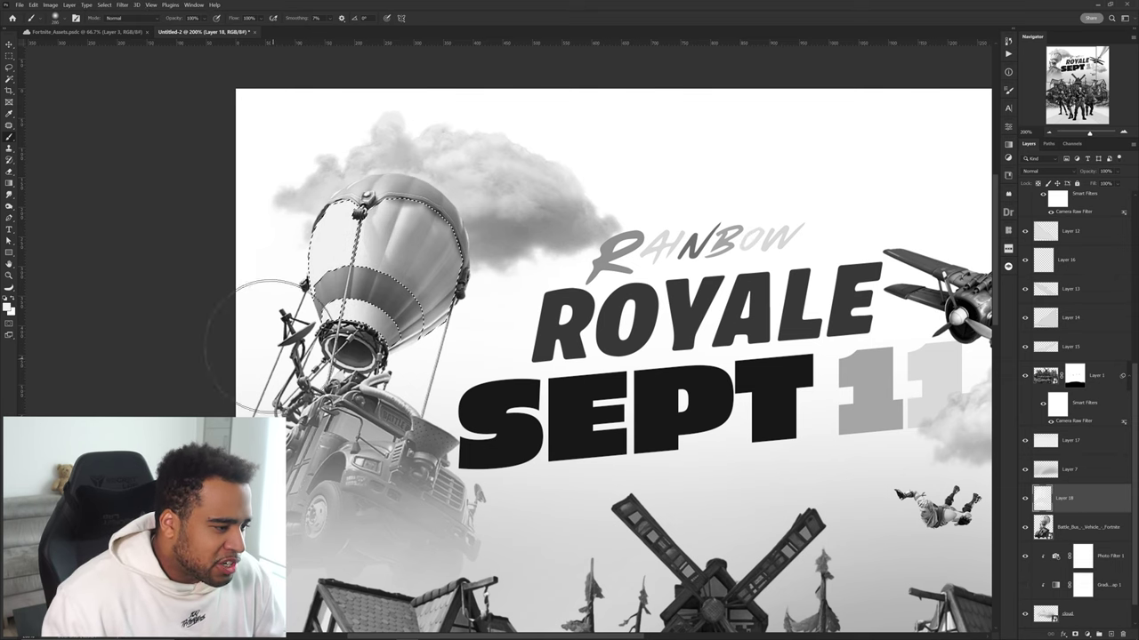
left_click(665, 233, "alt")
mouse_move(410, 170)
left_mouse_down()
mouse_move(411, 236)
mouse_move(367, 392)
left_mouse_up()
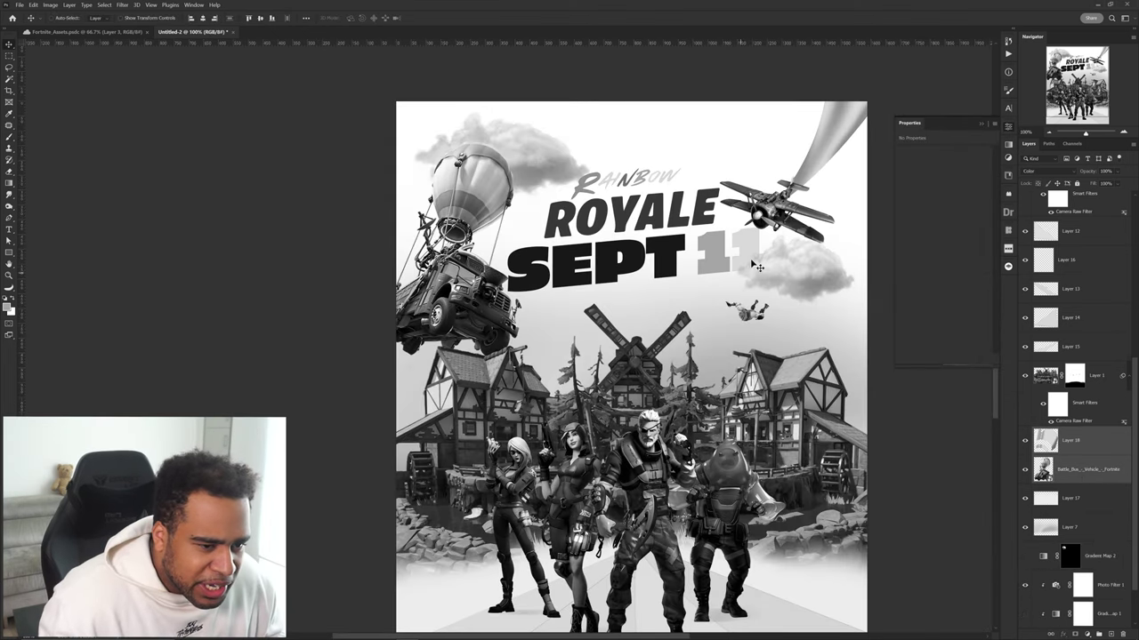
Step: Select the masked plane layer and convert it to a smart object
scroll(754, 195, "up", 5)
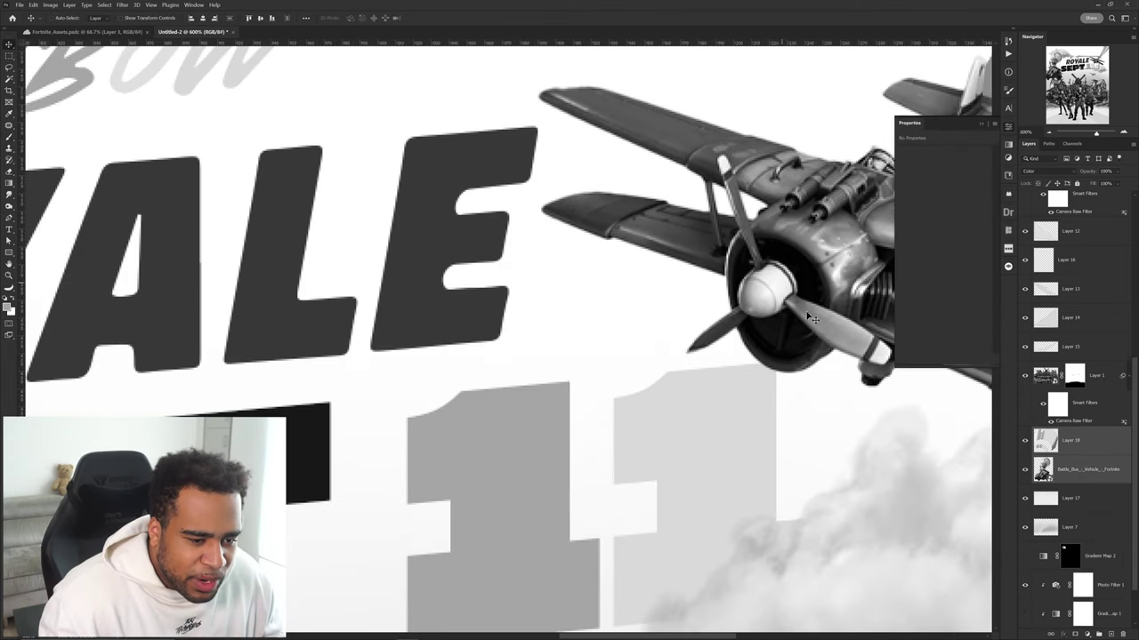
left_click_drag(806, 314, 733, 245)
key("ctrl+z")
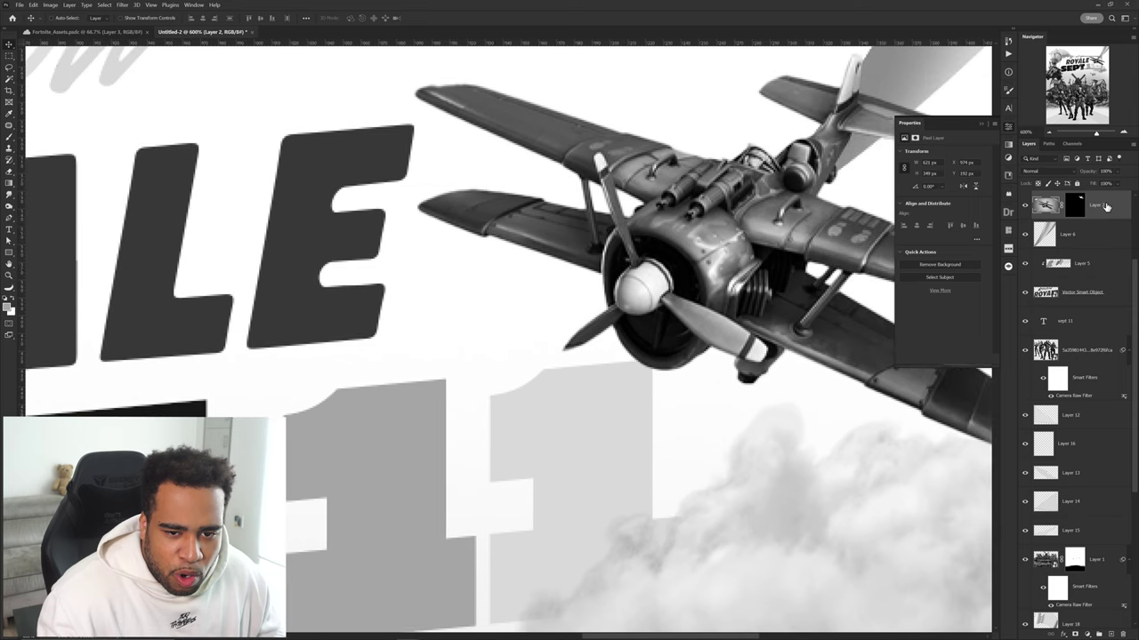
right_click(1099, 209)
left_click(1049, 332)
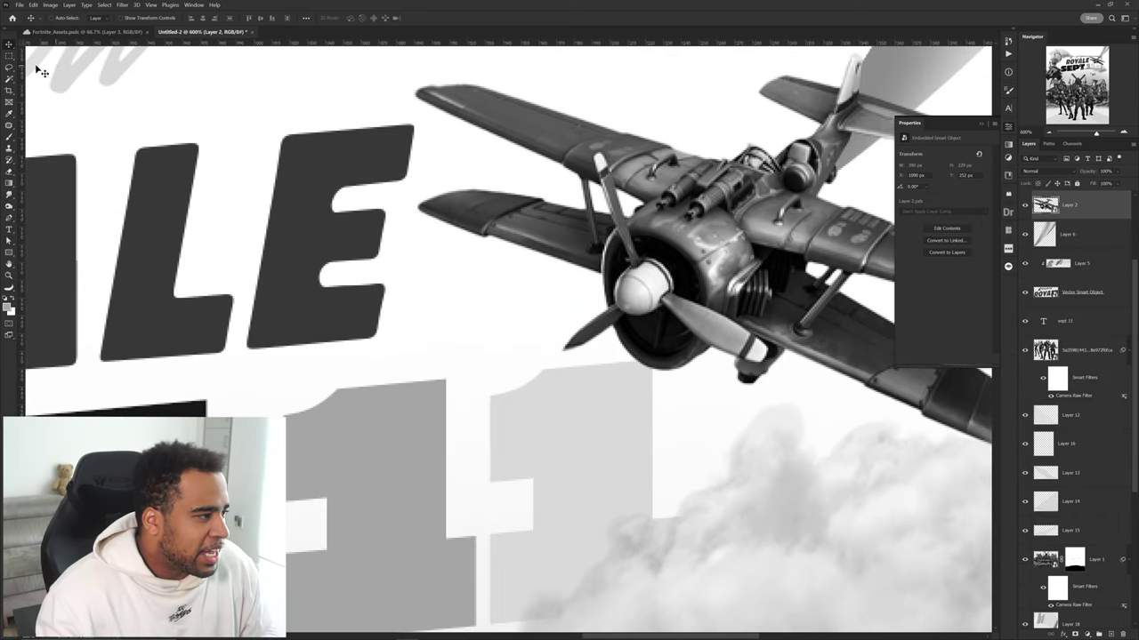
Step: Make an elliptical selection around the plane's propeller and nose and copy it to a new layer
left_click(9, 56)
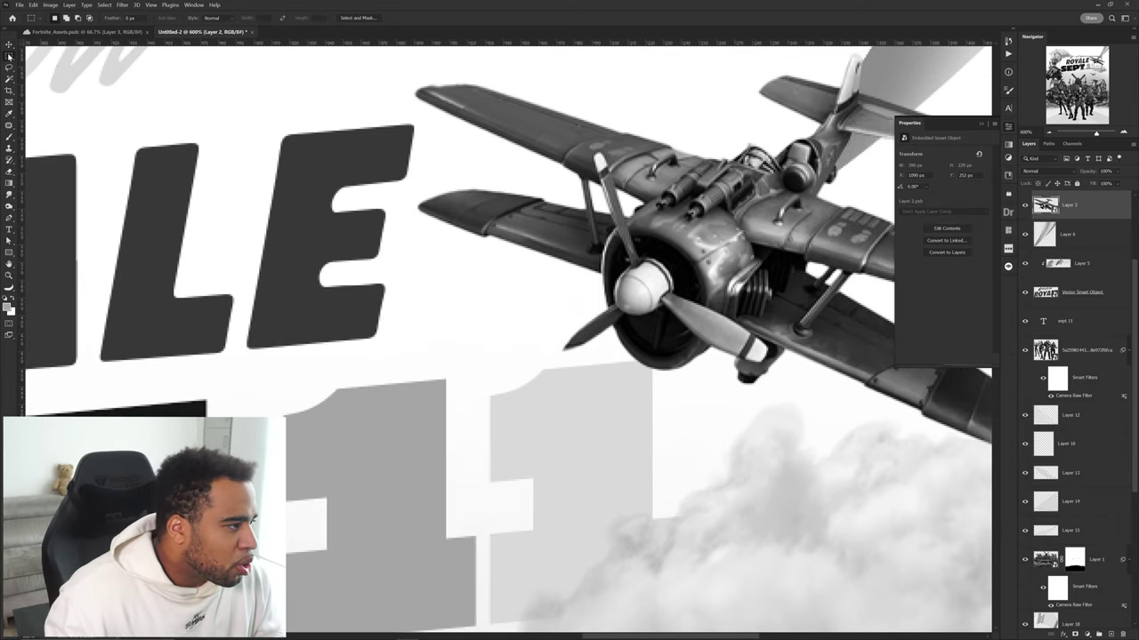
left_click(52, 64)
right_click(1081, 205)
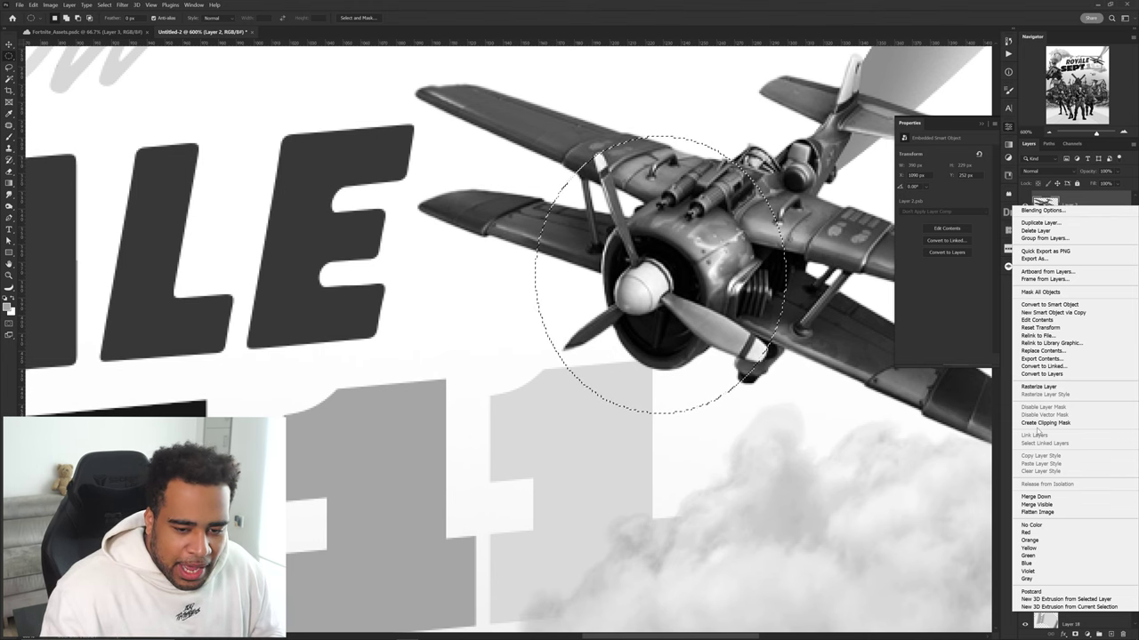
right_click(699, 253)
left_click(724, 306)
key("v")
Step: Try a Radial Blur with the Spin method on the propeller copy
left_click(122, 5)
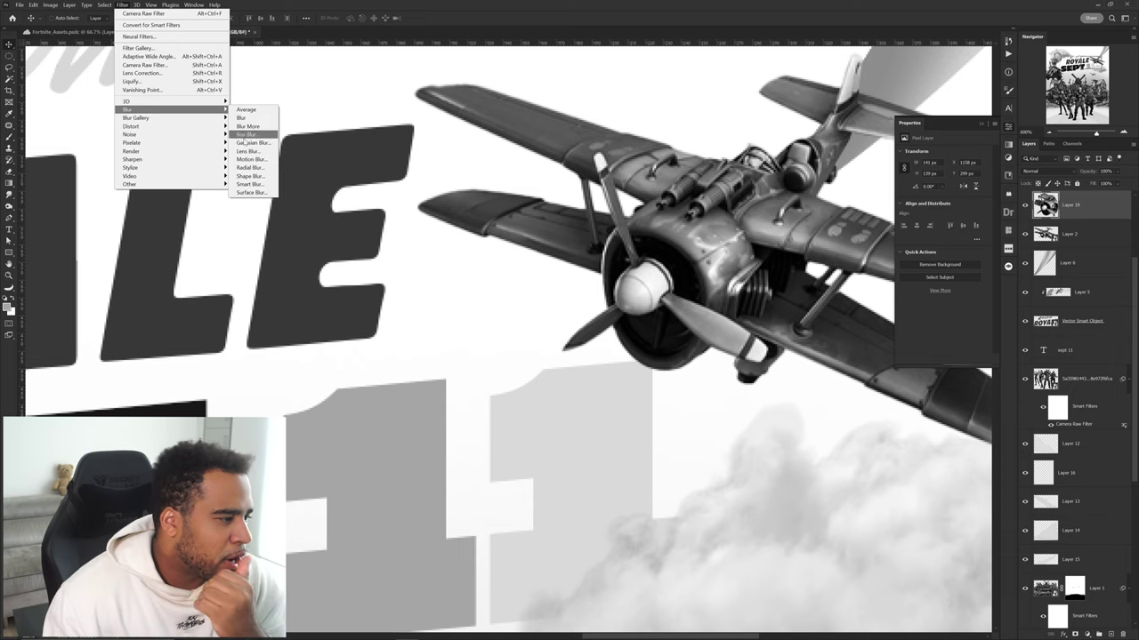
left_click(254, 167)
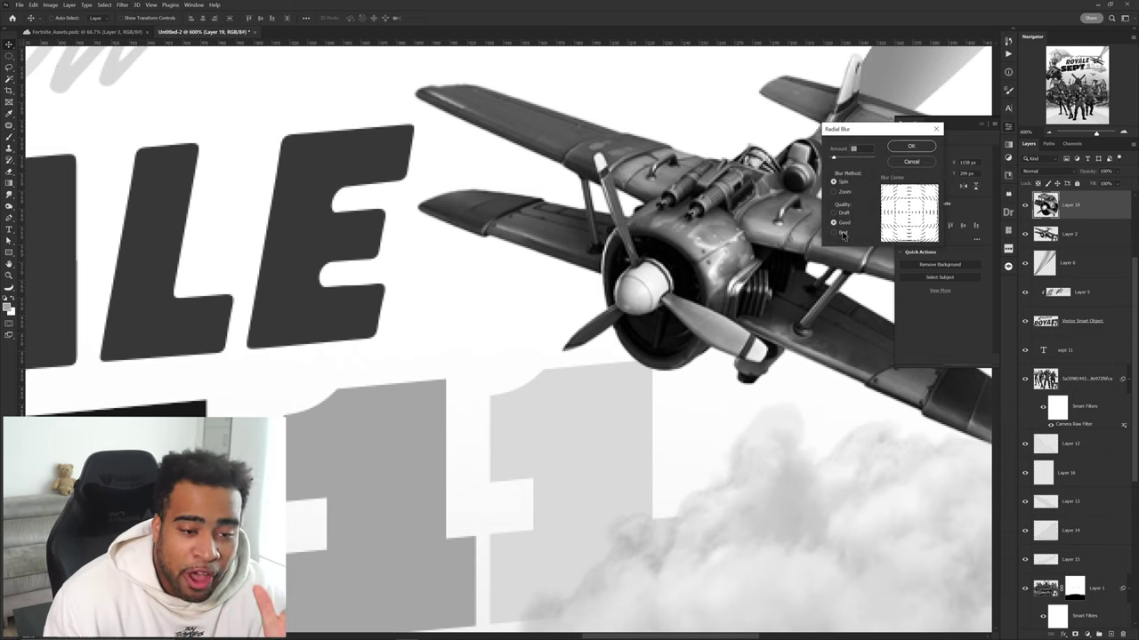
left_click(841, 158)
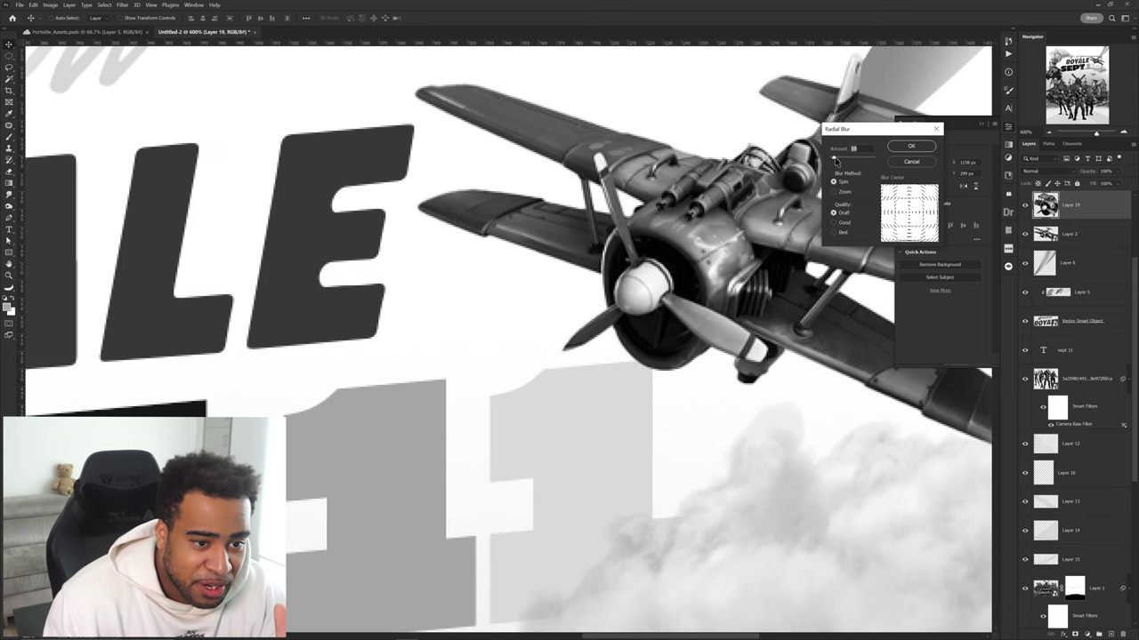
left_click(916, 146)
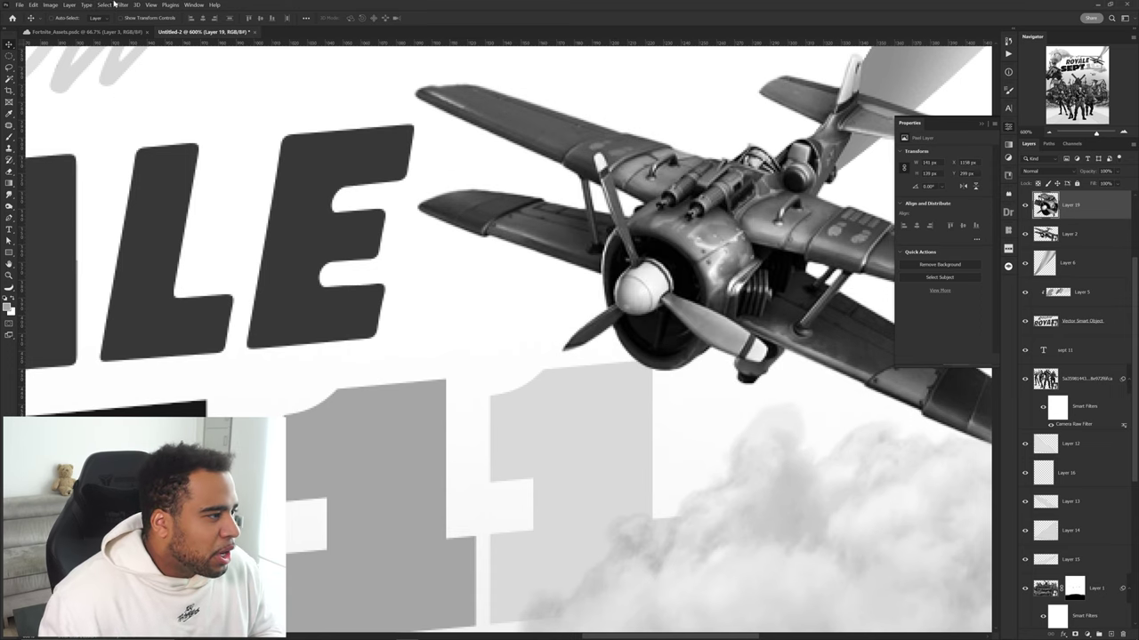
Step: Apply a Radial Blur to the propeller copy using the Spin method and Best quality
left_click(114, 5)
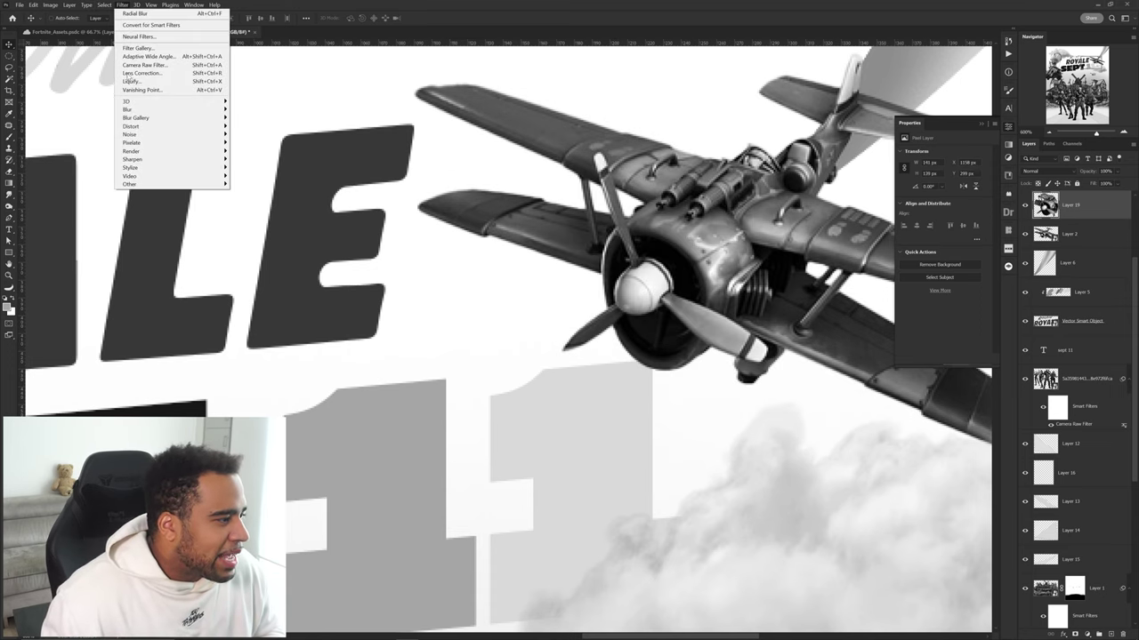
mouse_move(169, 112)
left_click(253, 168)
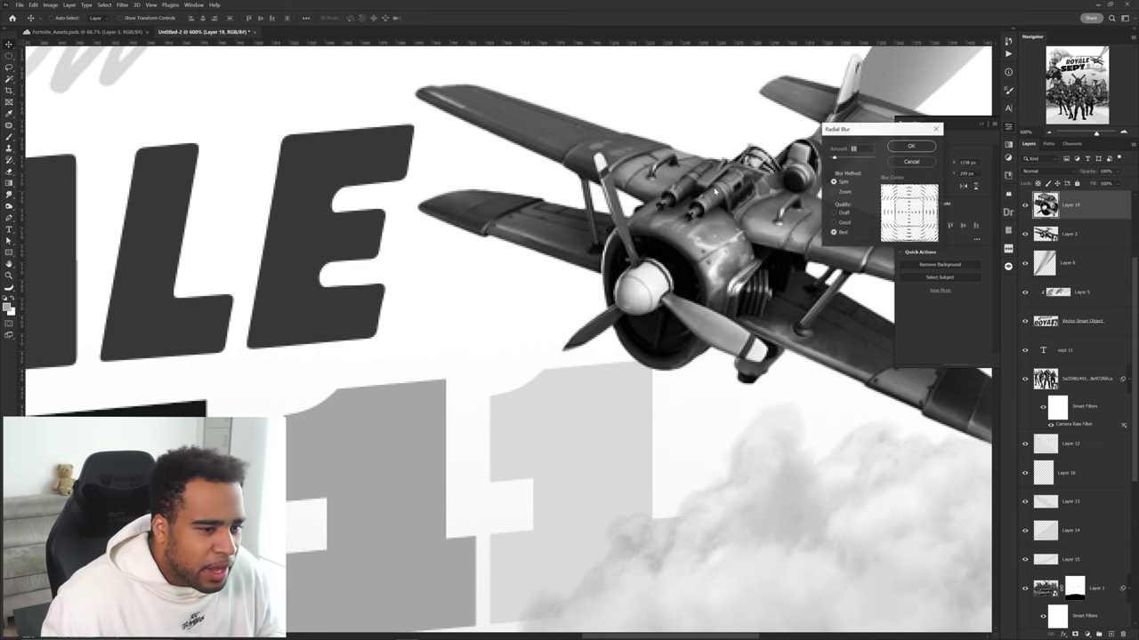
left_click(907, 146)
key("ctrl+minus")
key("ctrl+minus")
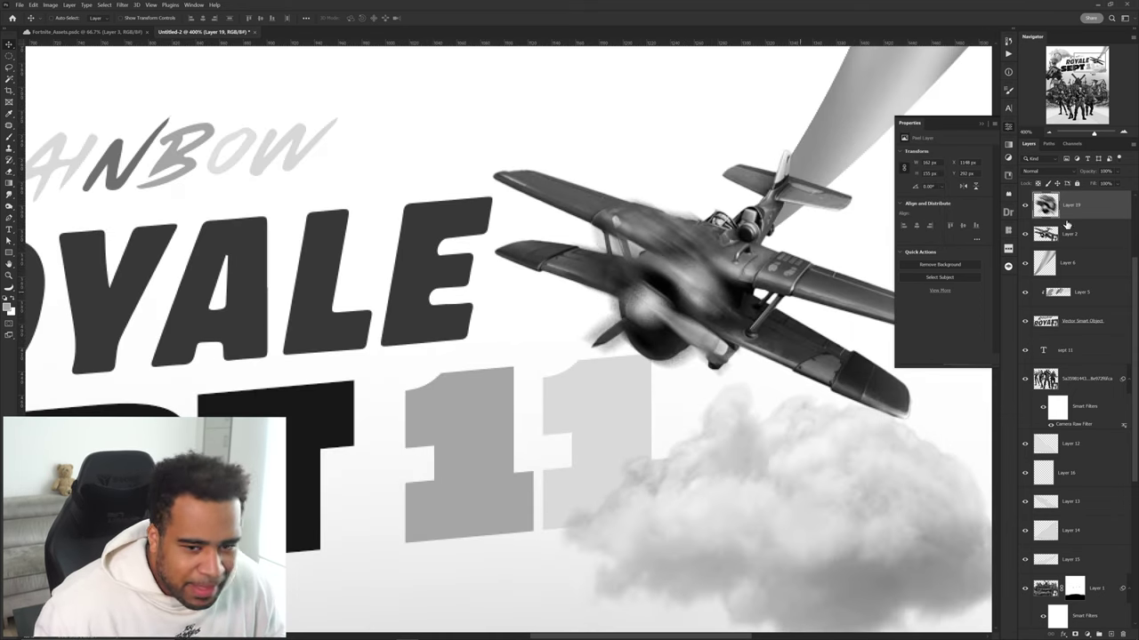
Step: Add a layer mask to the blurred propeller copy and paint out part of the blur with black
left_click(1073, 631)
key("b")
key("ctrl+minus")
key("ctrl+minus")
key("ctrl+minus")
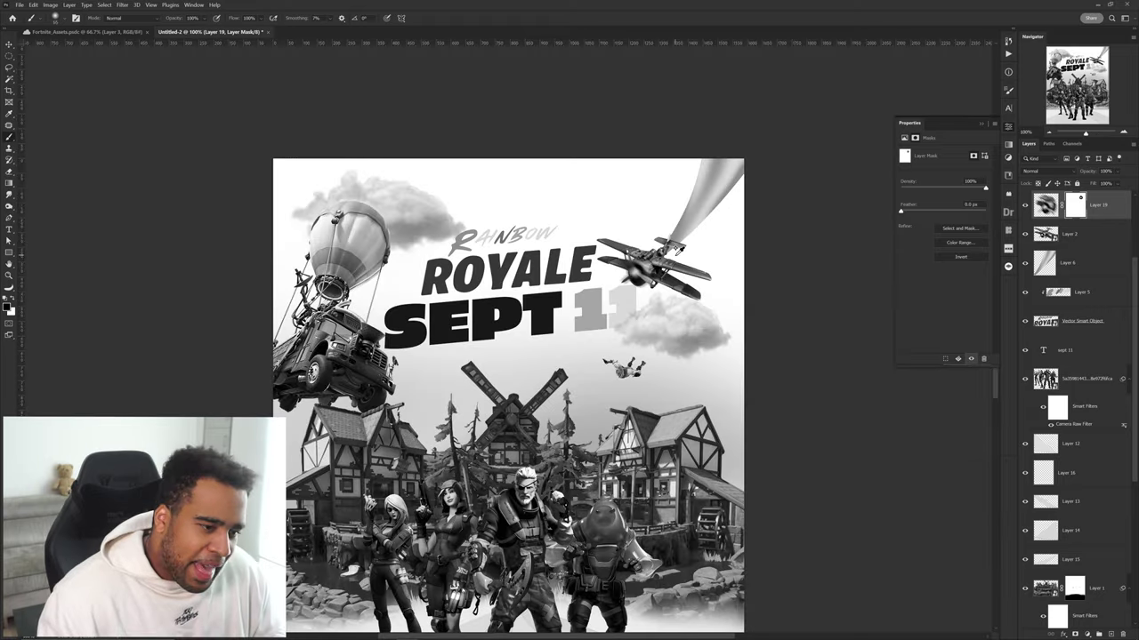
Step: Hide the blurred propeller layer
key("v")
scroll(627, 288, "up", 4)
key("ctrl+comma")
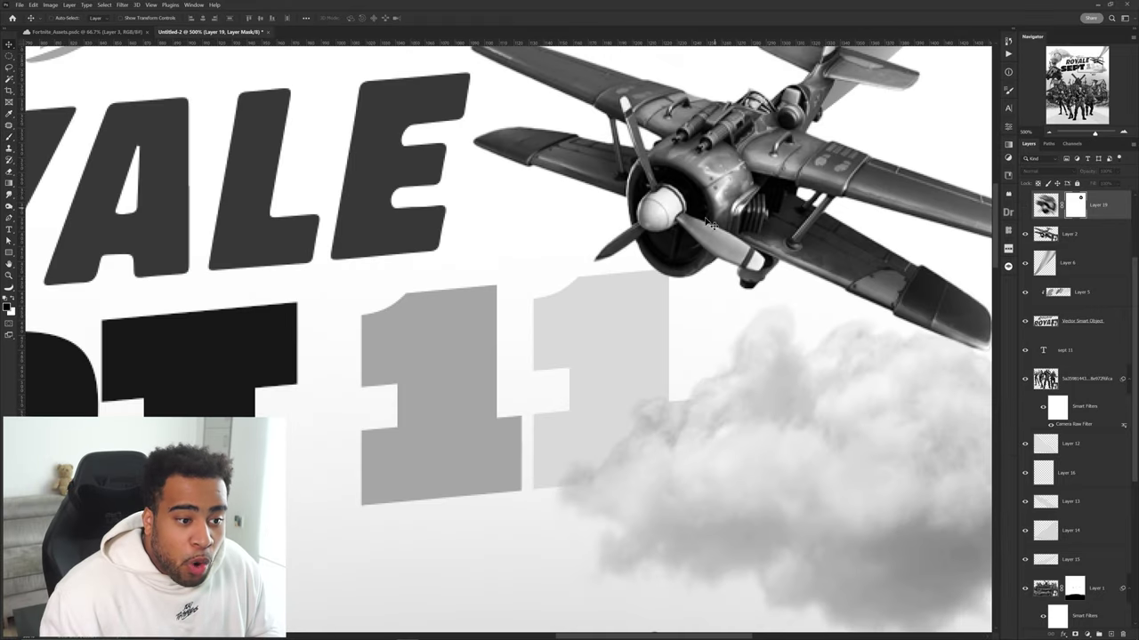
Step: Add a Gradient Map adjustment directly above the plane layer and open its gradient for editing
left_click_drag(716, 243, 753, 264)
key("ctrl+z")
left_click(1087, 633)
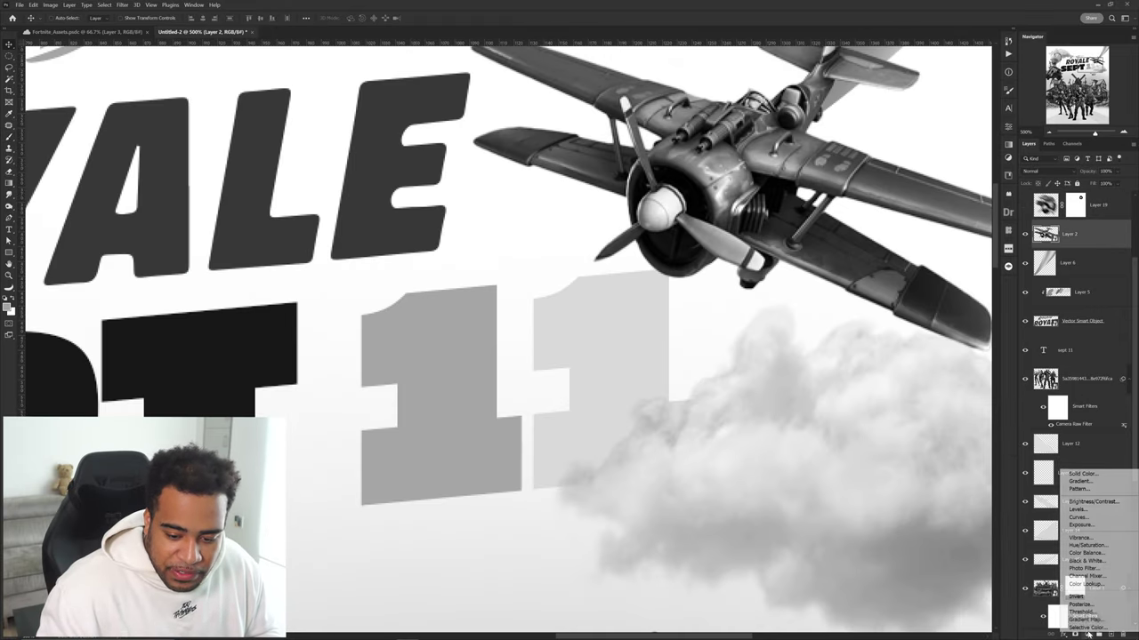
left_click(1083, 624)
scroll(724, 248, "down", 2)
left_click(916, 158)
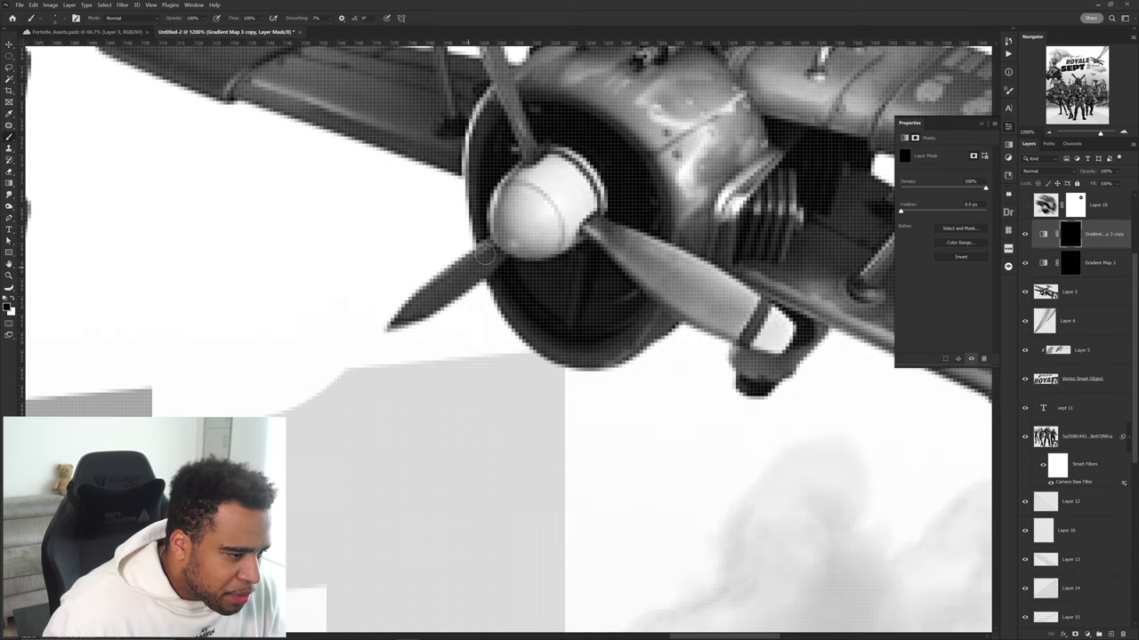
Step: Paint white on the duplicated gradient map's mask where the lower propeller blade meets the hub
key("x")
mouse_move(487, 252)
left_mouse_down()
mouse_move(405, 314)
mouse_move(494, 256)
left_mouse_up()
key("x")
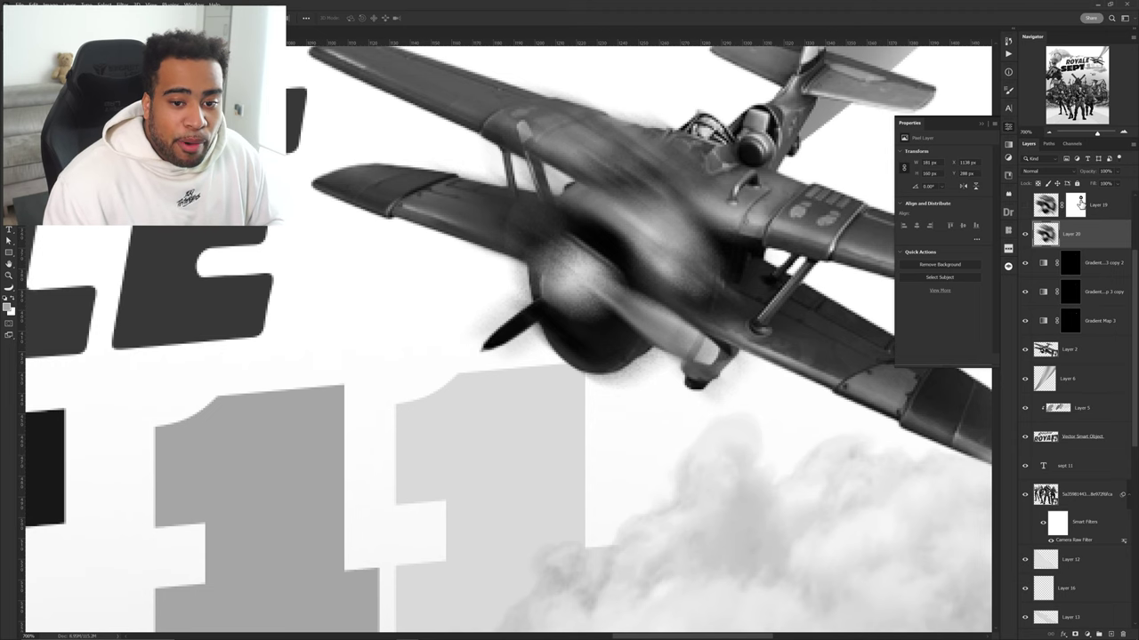
Step: Copy the hidden propeller layer's mask onto the new blurred propeller layer so the blur stays off the plane's body
left_click(1075, 205)
scroll(528, 262, "down", 1)
key("b")
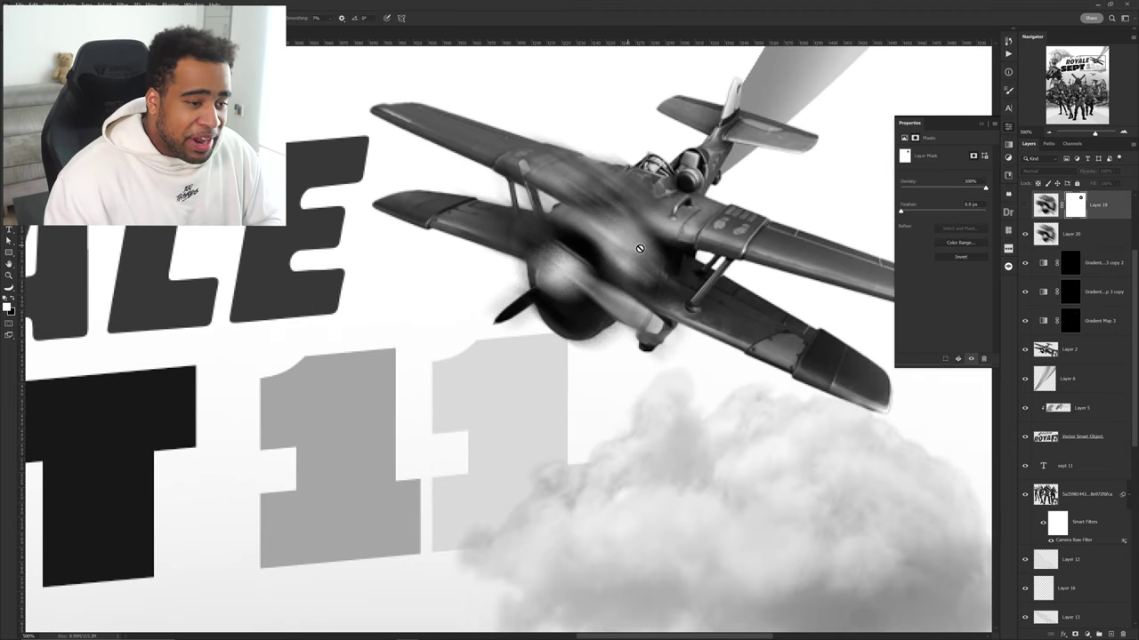
left_click(1074, 236)
left_click_drag(1073, 214, 1075, 233)
key("v")
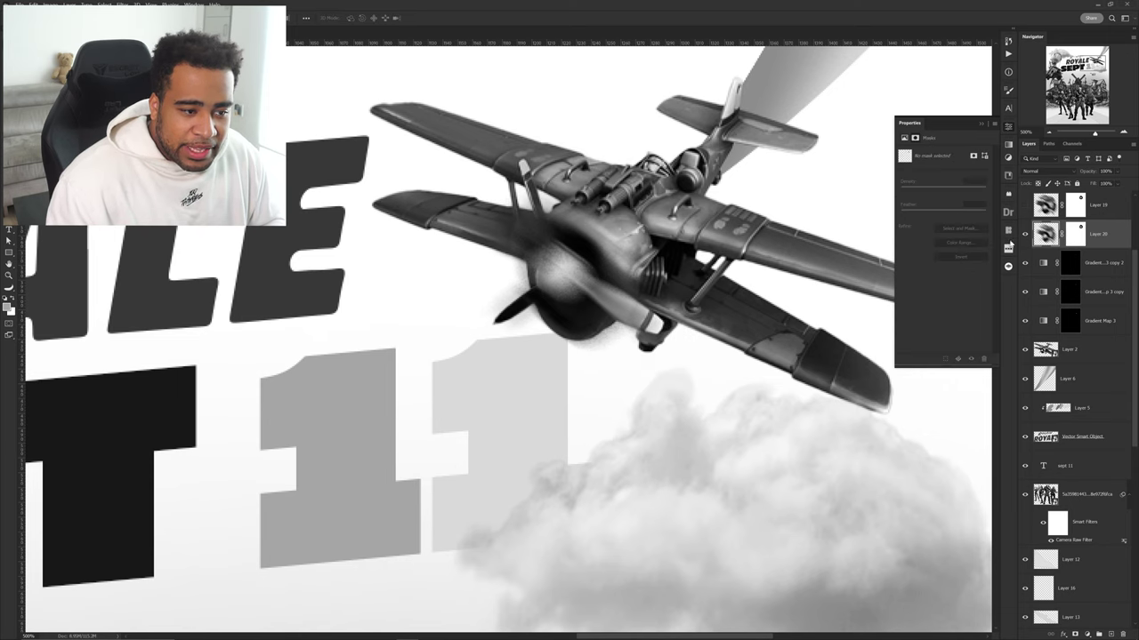
scroll(664, 275, "down", 1)
scroll(665, 277, "down", 5)
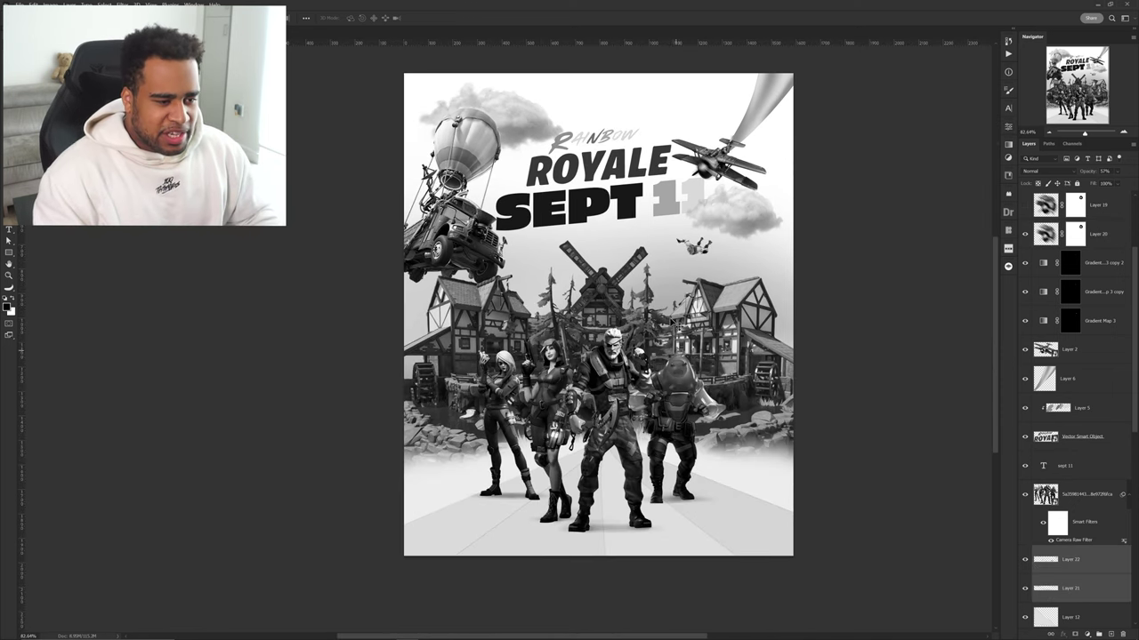
Step: Hide the village's clipped gradient map and apply Camera Raw Color Mixer values: Oranges saturation +13, Oranges luminance +14, Yellows luminance +17
left_click_drag(616, 295, 648, 297)
key("ctrl+z")
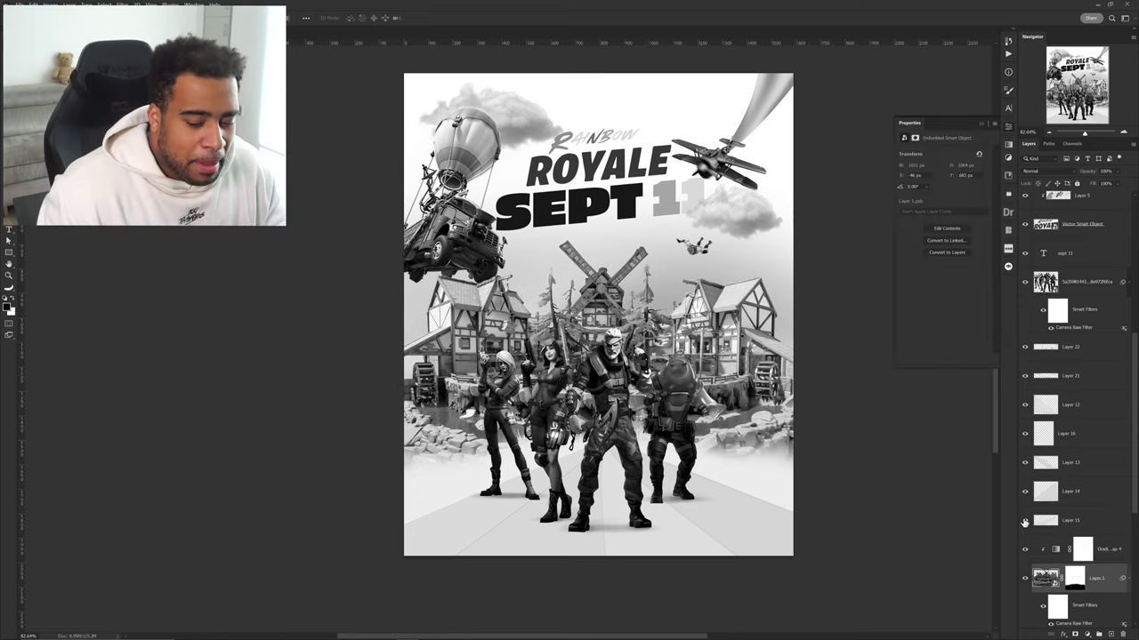
left_click(1024, 553)
double_click(1073, 624)
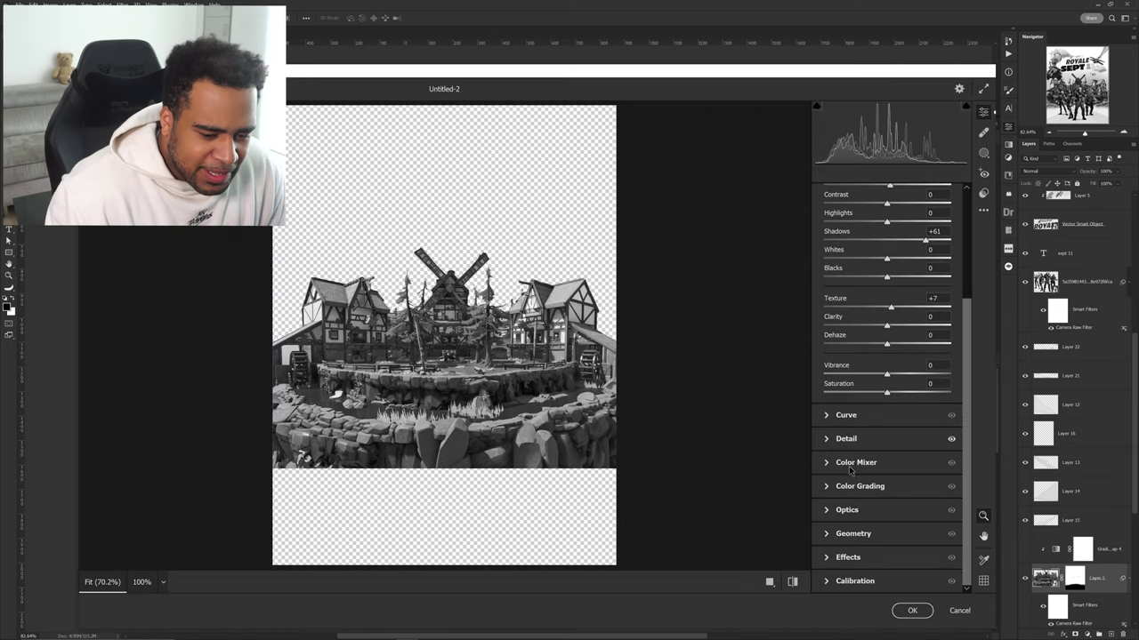
left_click(860, 463)
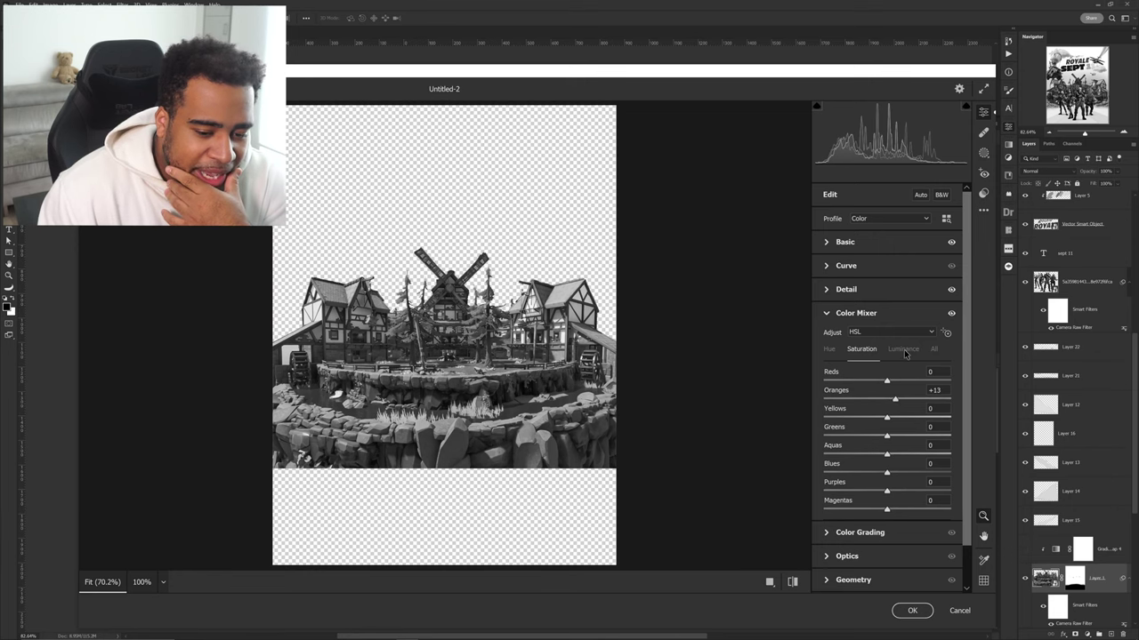
left_click(904, 350)
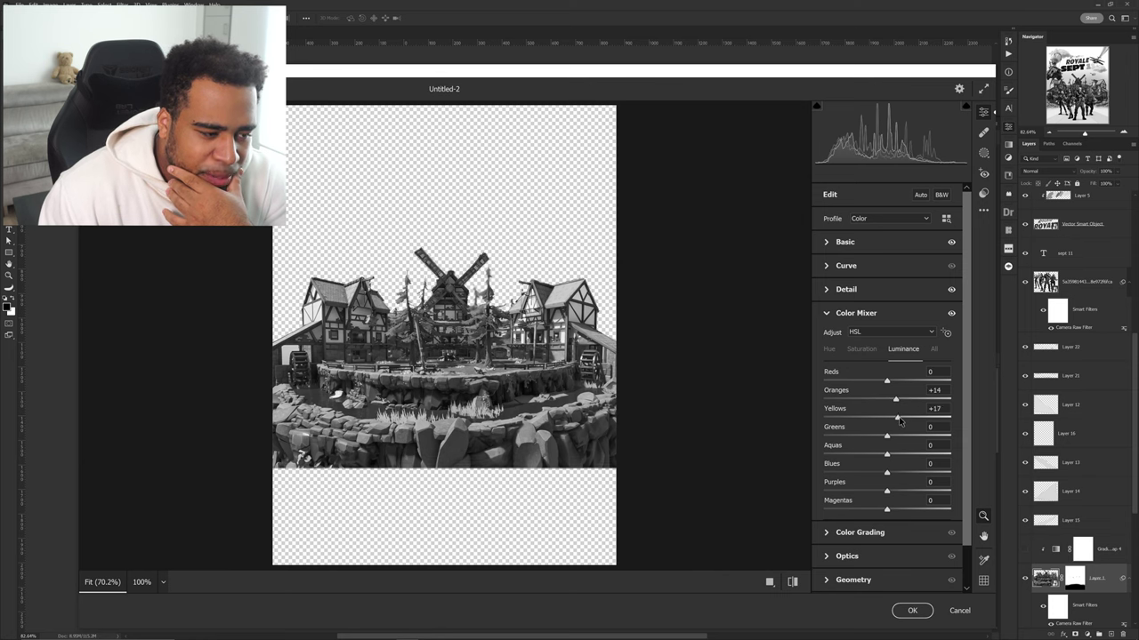
left_click(912, 610)
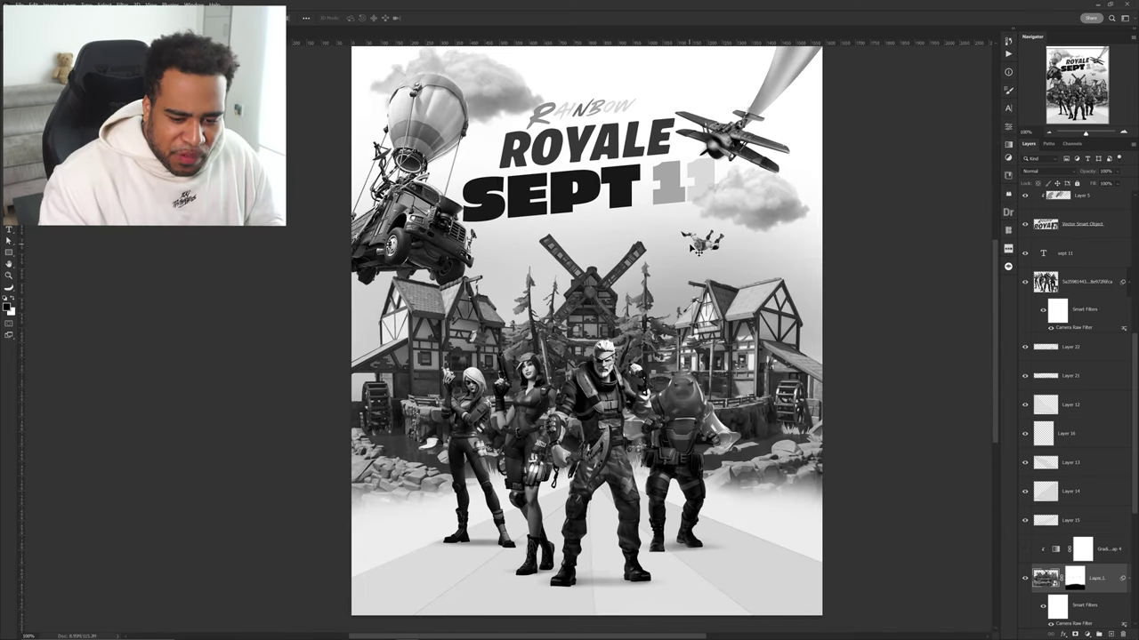
Step: Add a new empty layer above the gradient map clipped to the village
left_click(1110, 634)
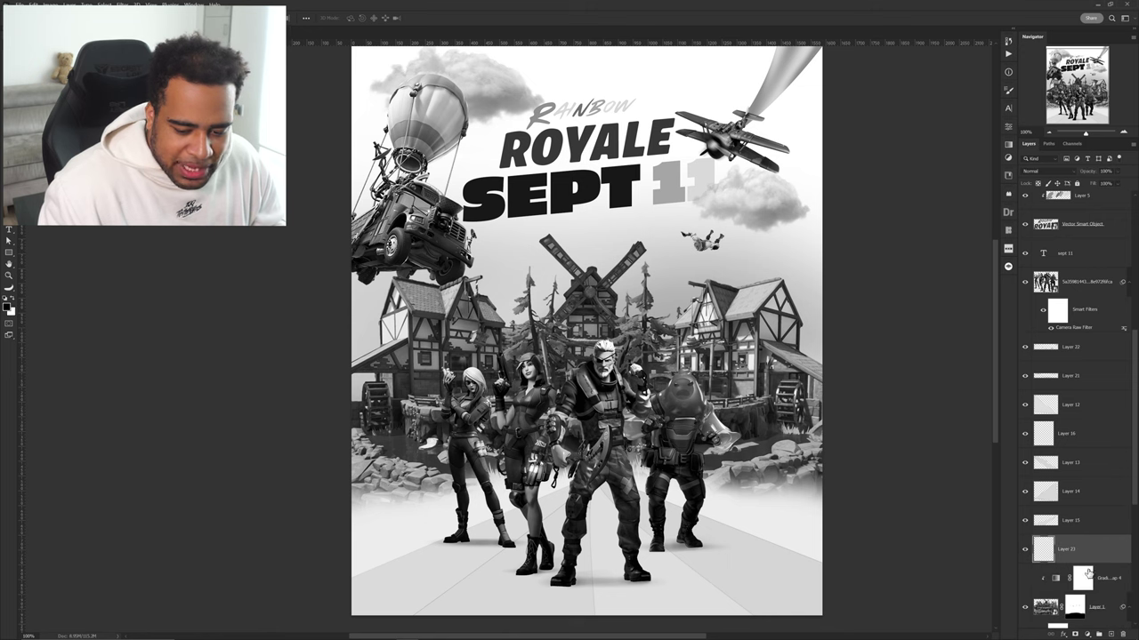
scroll(828, 303, "up", 3)
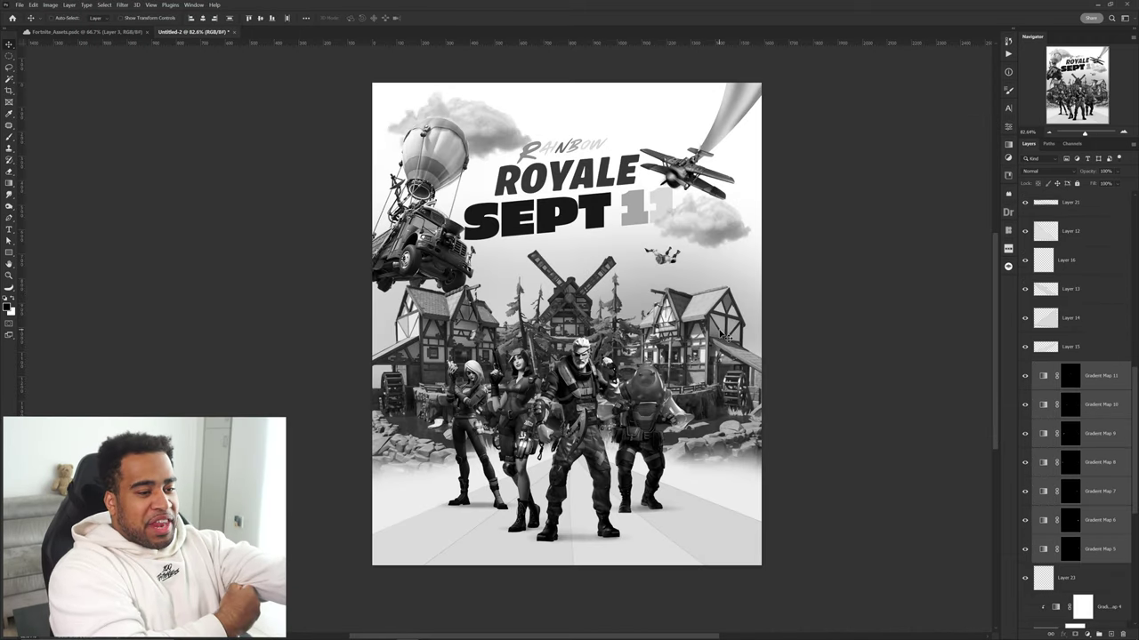
Step: Create a new layer at the top of the stack and set the brush colour to dark blue, RGB 42, 53, 73
scroll(1082, 293, "up", 6)
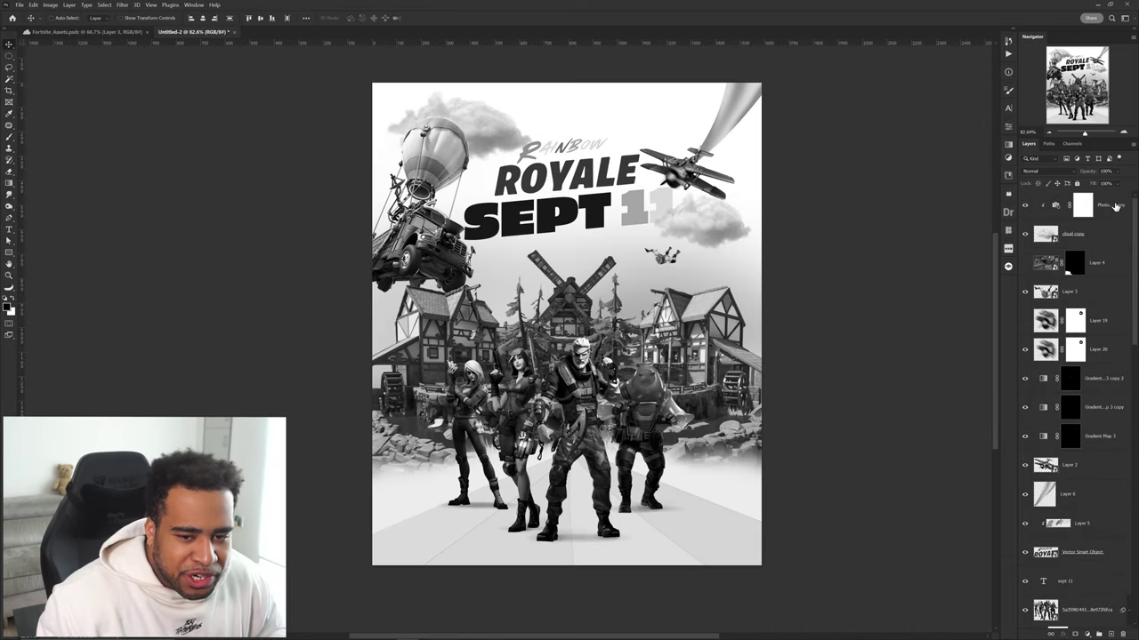
left_click(1116, 206)
key("ctrl+shift+n")
key("Return")
key("b")
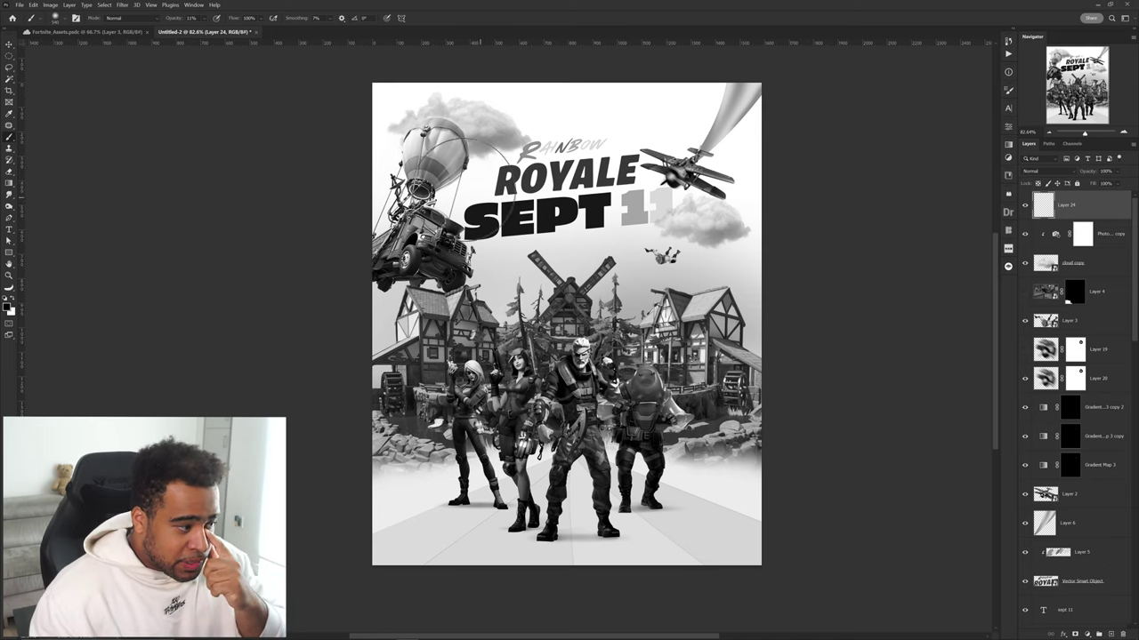
left_click_drag(691, 161, 703, 173, "alt")
left_click(7, 307)
left_click(872, 201)
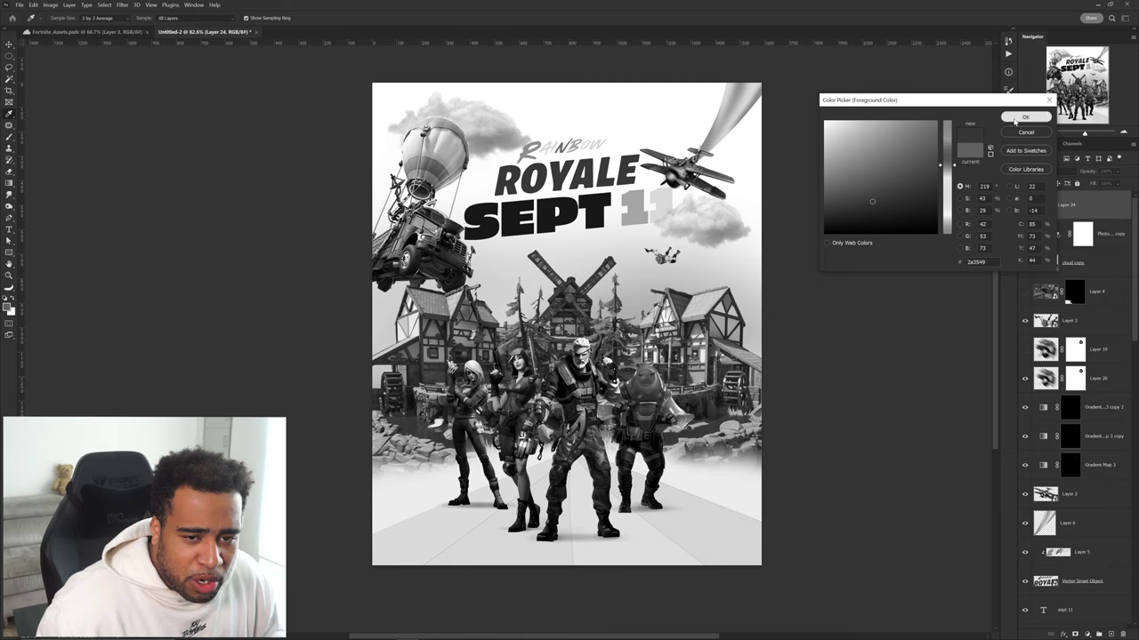
left_click(1015, 122)
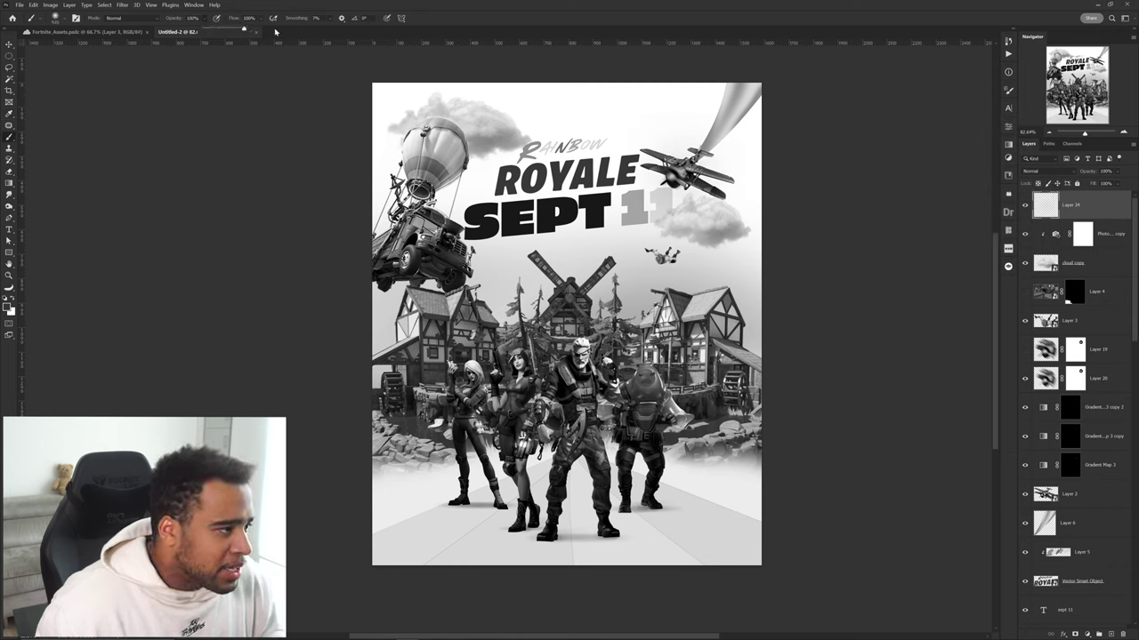
Step: Set the painted glow layer's blending mode to Linear Dodge (Add) and adjust its colour with Hue/Saturation
left_click(1045, 170)
left_click(1052, 259)
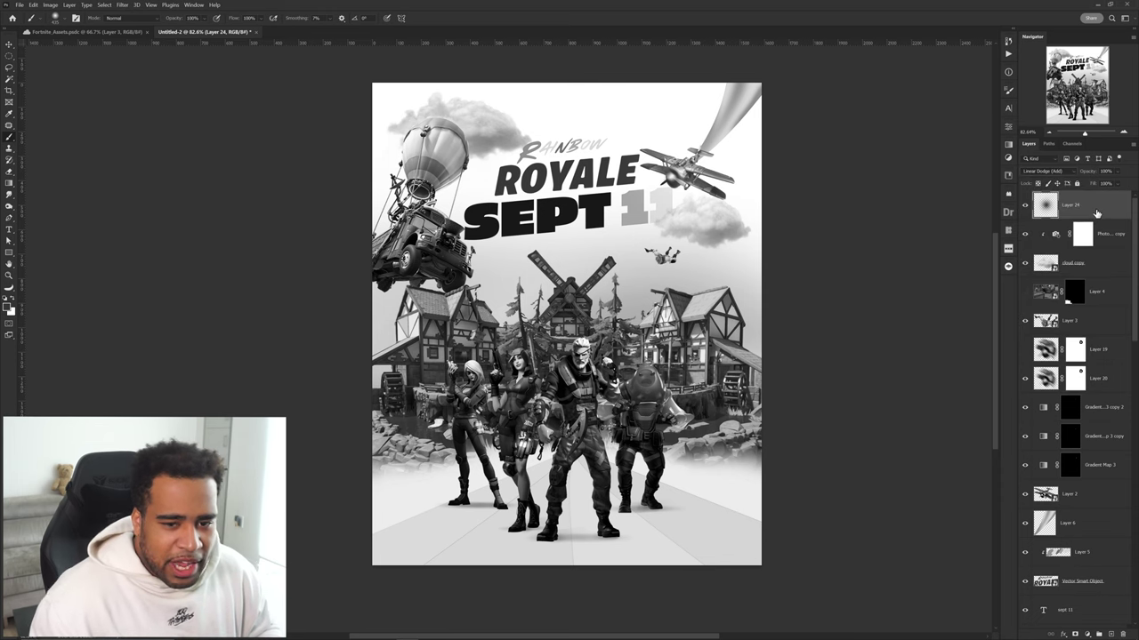
key("ctrl+u")
left_click_drag(893, 422, 879, 424)
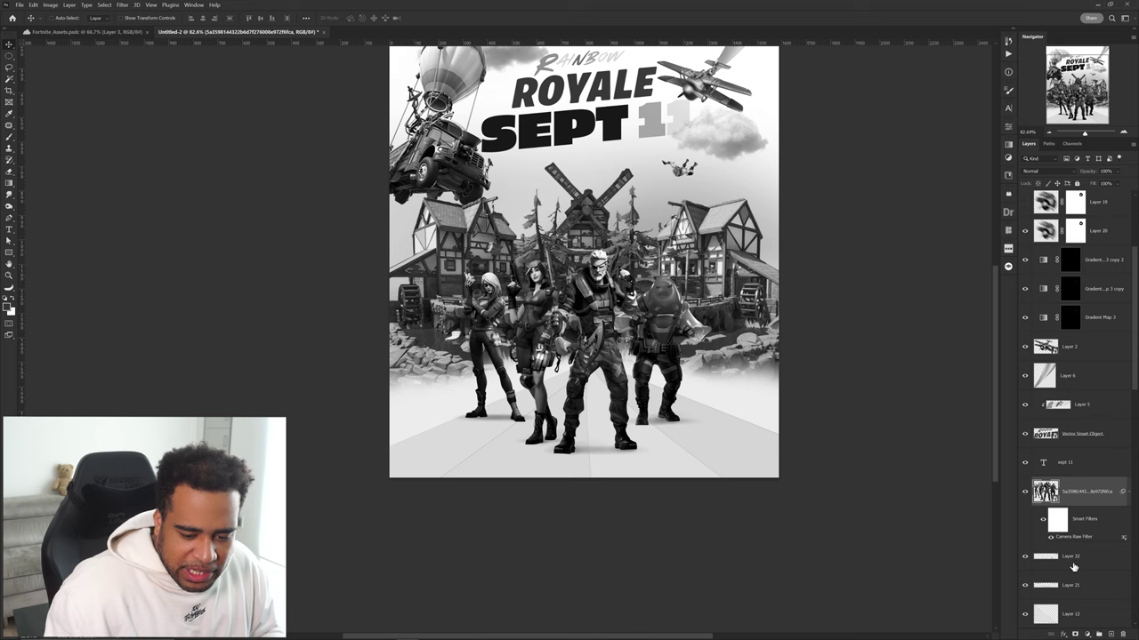
Step: Toggle the glow layer behind the characters off and on to compare its effect
left_click(693, 83, "ctrl")
left_click(1023, 205)
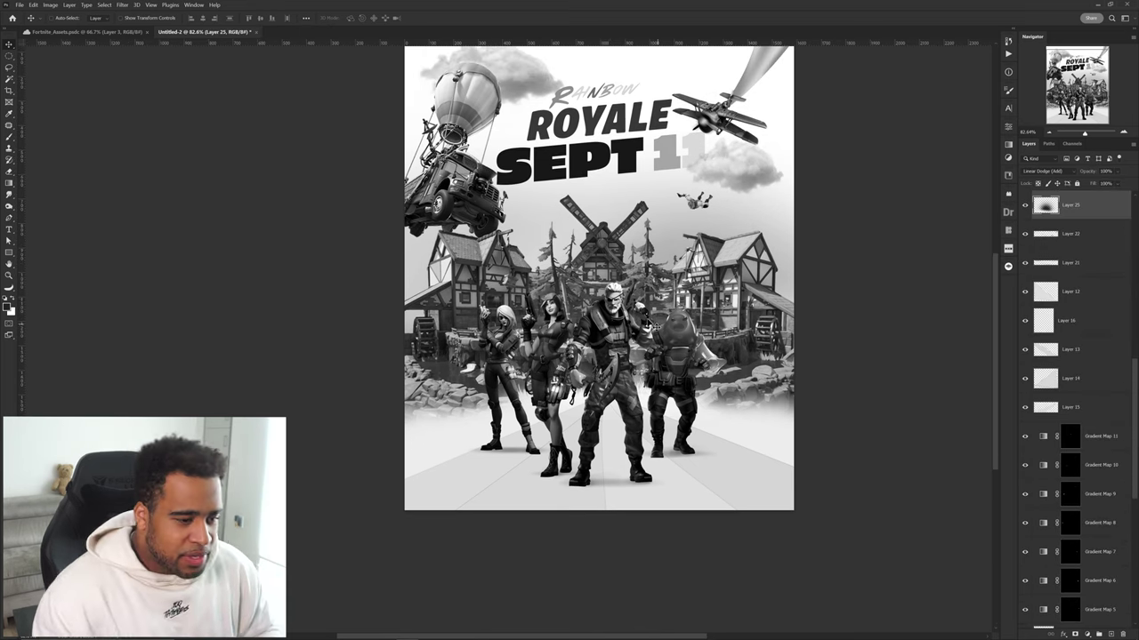
left_click(1024, 205)
left_click(1024, 206)
left_click(1024, 206)
left_click(1024, 205)
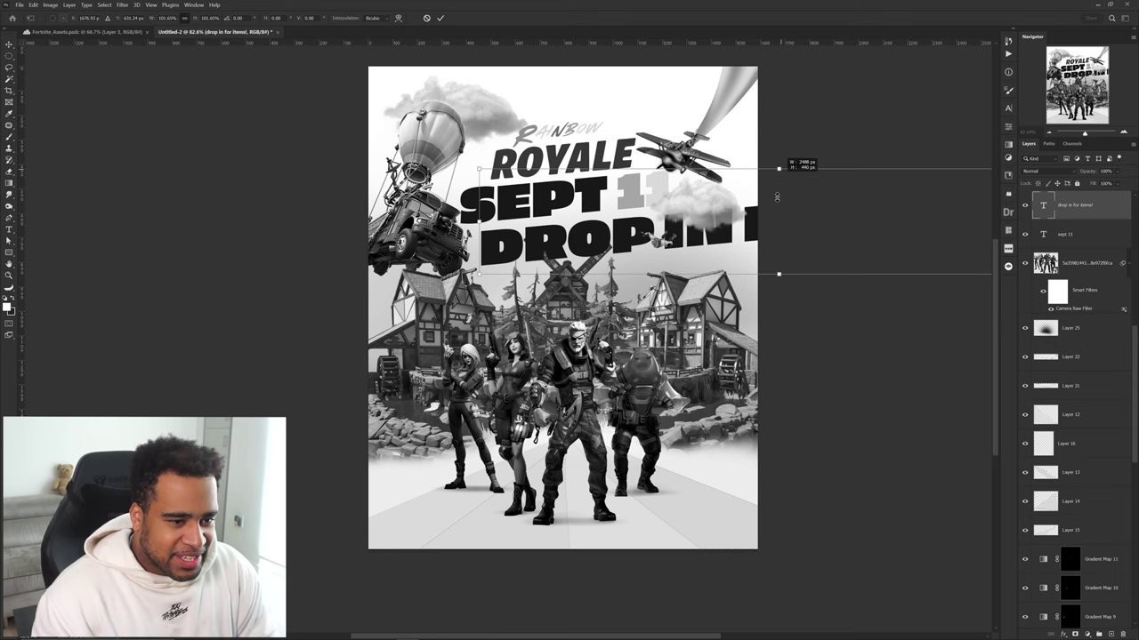
Step: Scale down the "drop in for items!" text and change its font to Grifter Bold
left_click_drag(776, 197, 776, 259)
key("Return")
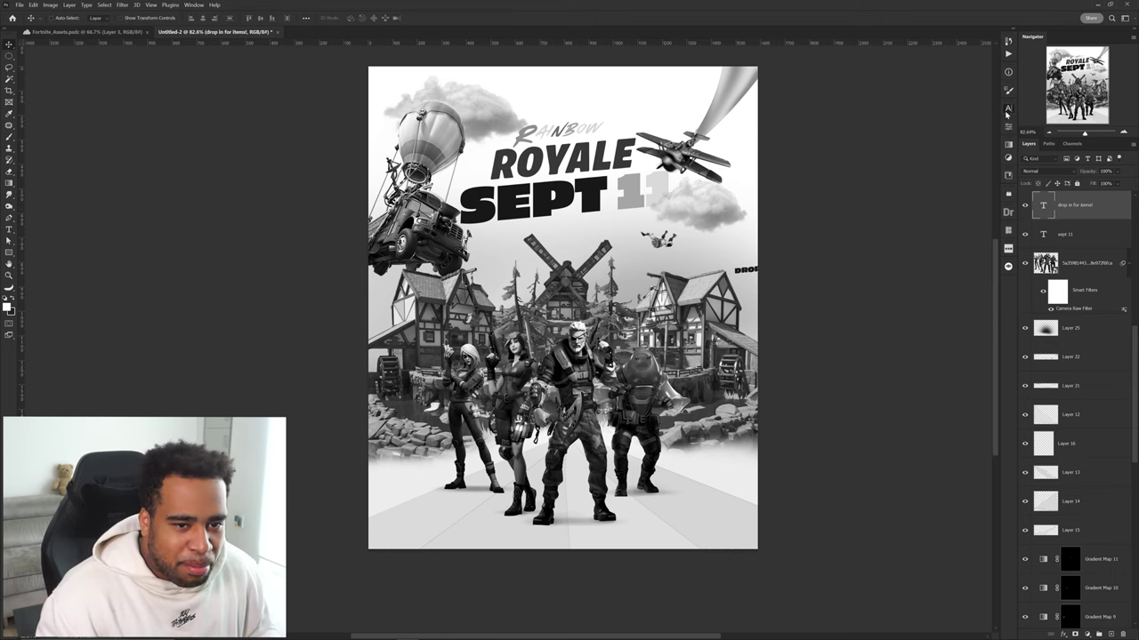
left_click(1008, 108)
left_click(955, 122)
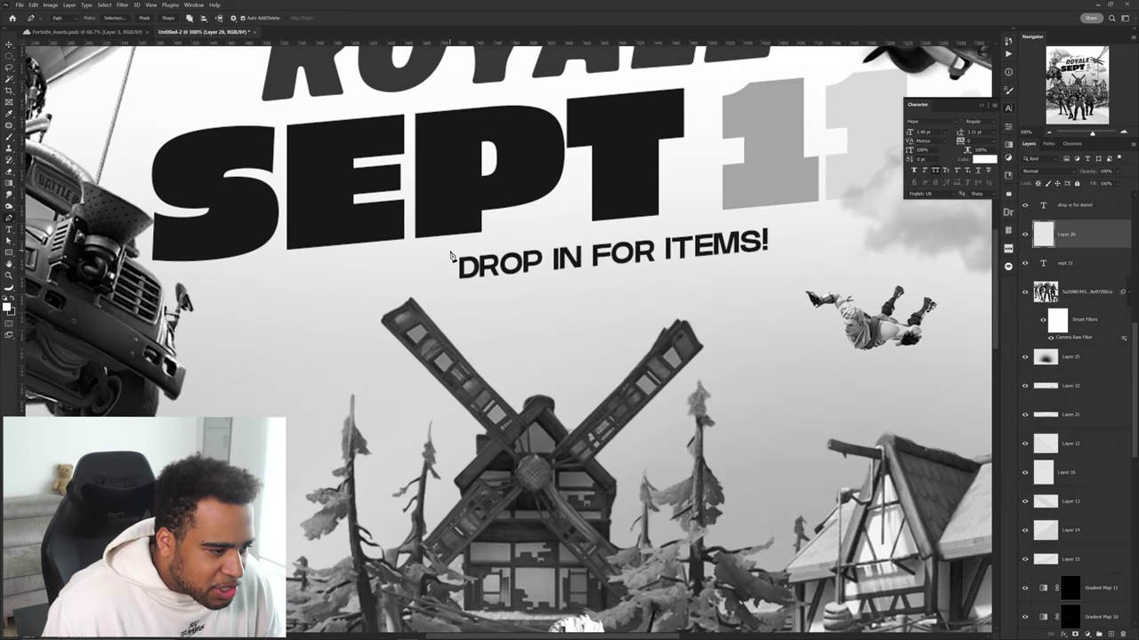
Step: Turn the path around the "drop in for items!" text into a selection and fill it with yellow faf986
key("ctrl+Return")
key("n")
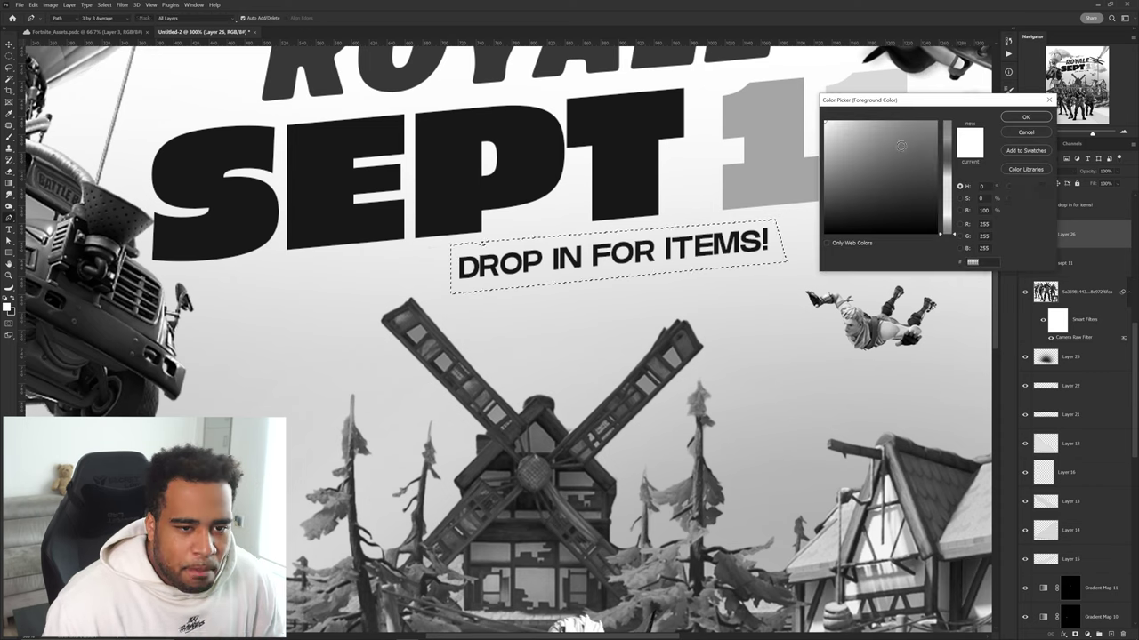
left_click_drag(947, 228, 946, 215)
type("faf986")
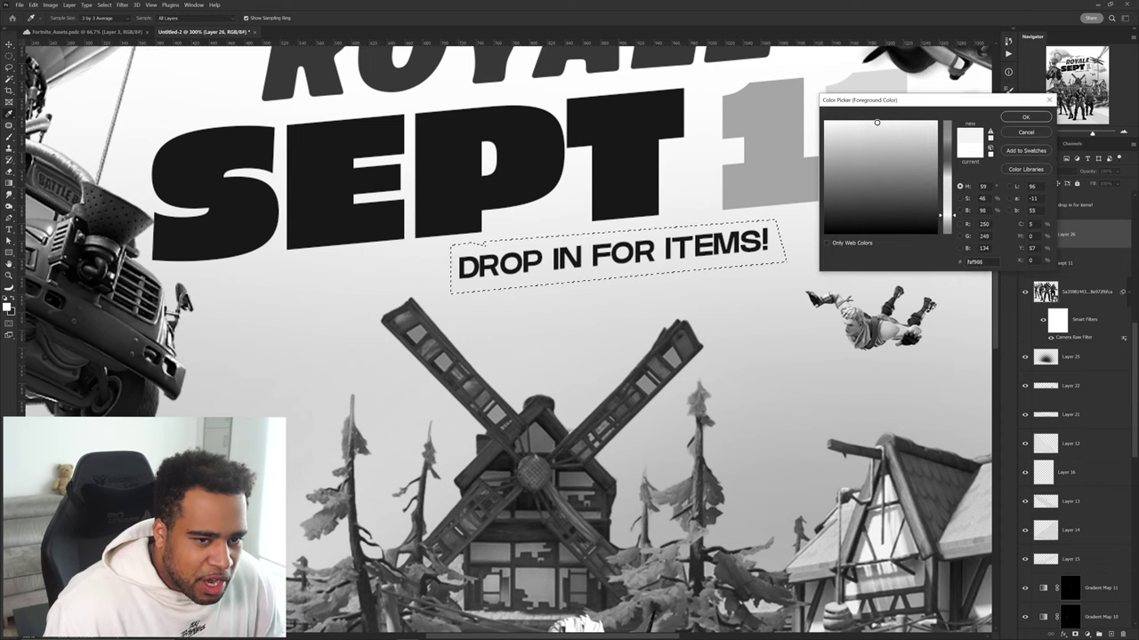
left_click(1025, 118)
key("alt+BackSpace")
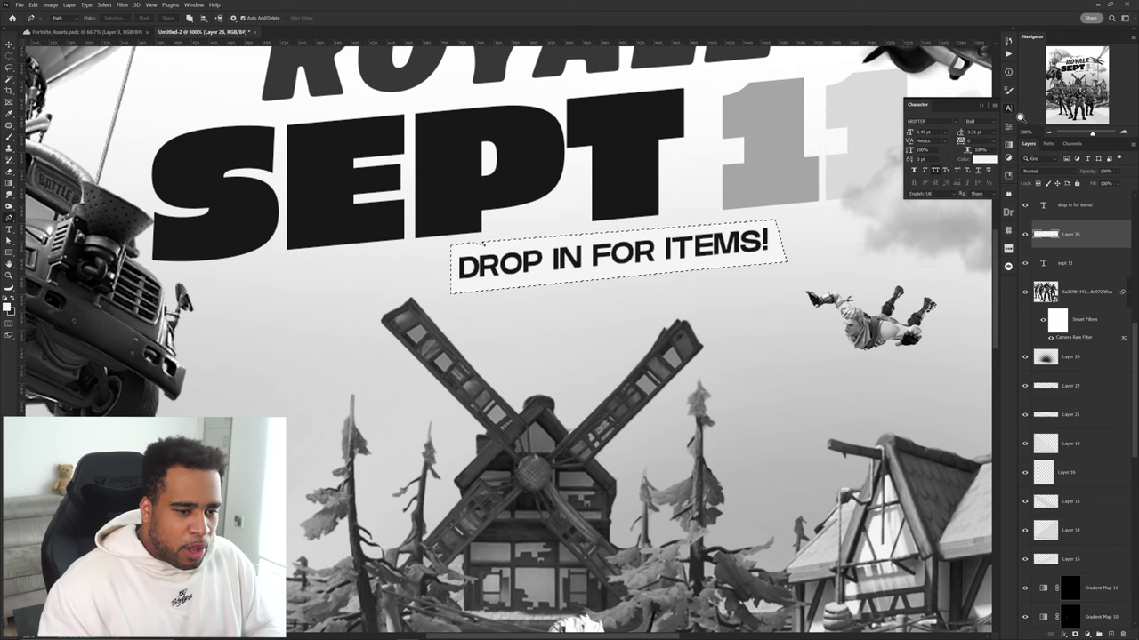
Step: Deselect the banner area and scale the "drop in for items!" text to 95.22% to fit its banner
key("ctrl+d")
key("v")
left_click_drag(738, 233, 741, 285)
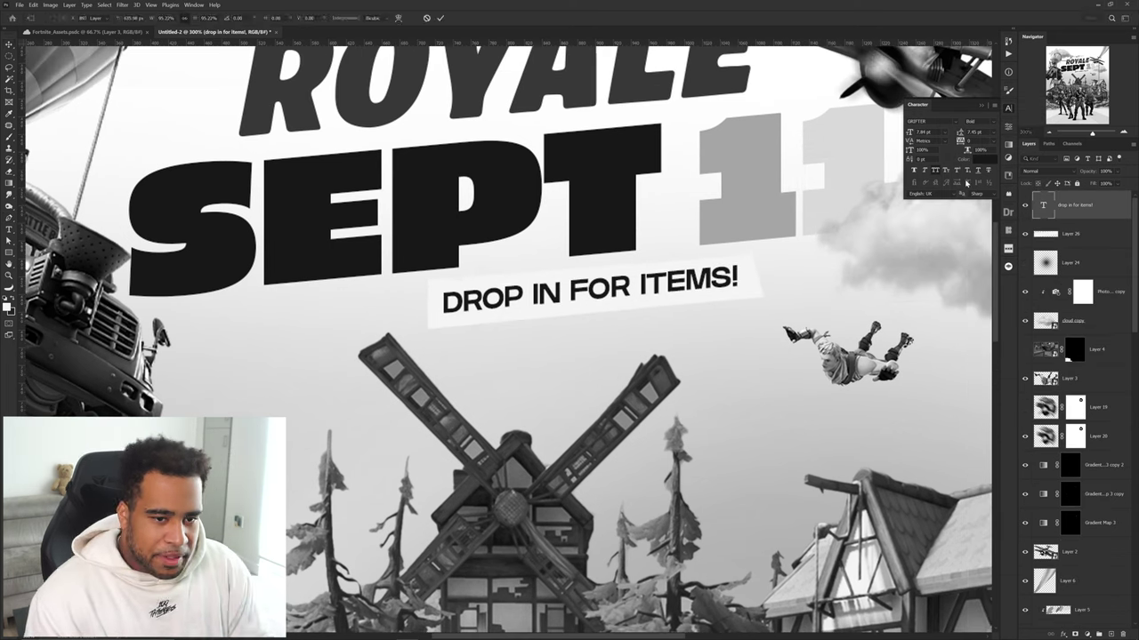
key("Return")
Step: Change the "drop in for items!" text colour to white
left_click(983, 159)
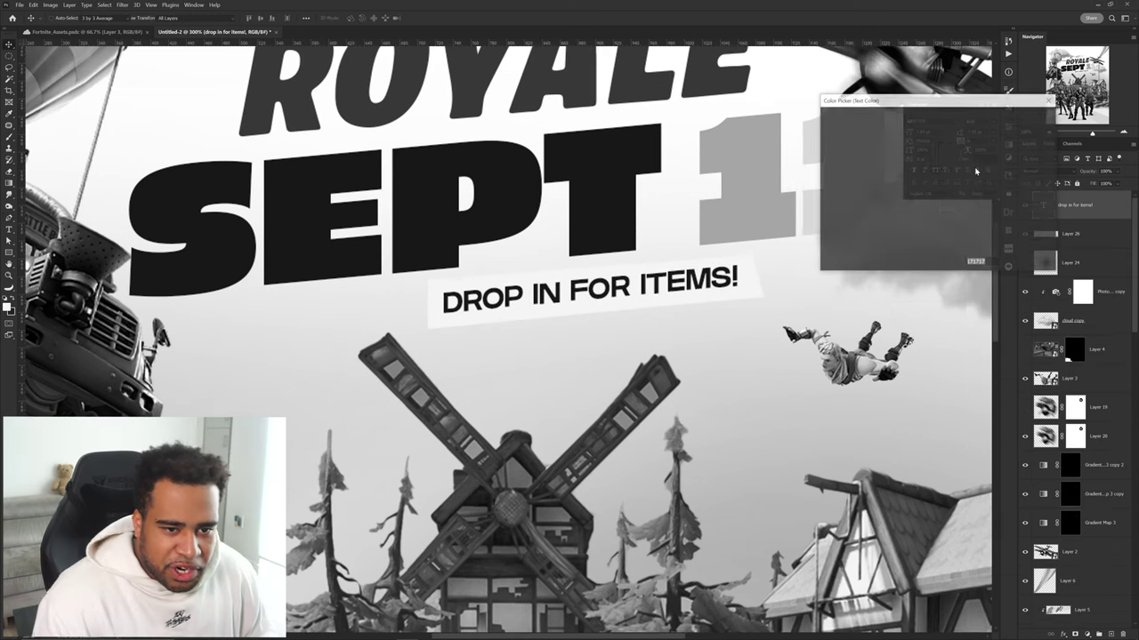
type("000000")
left_click_drag(842, 166, 785, 78)
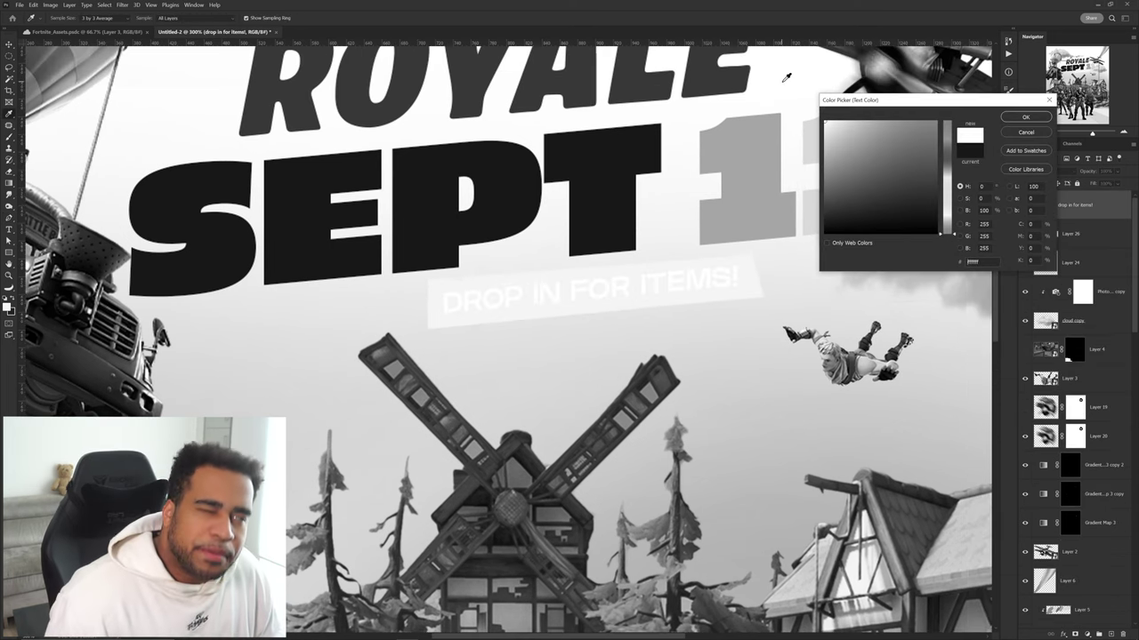
key("Return")
Step: Convert the merged poster layer to a Smart Object and apply Camera Raw with Texture +21 and slightly reduced saturation
scroll(675, 231, "down", 3)
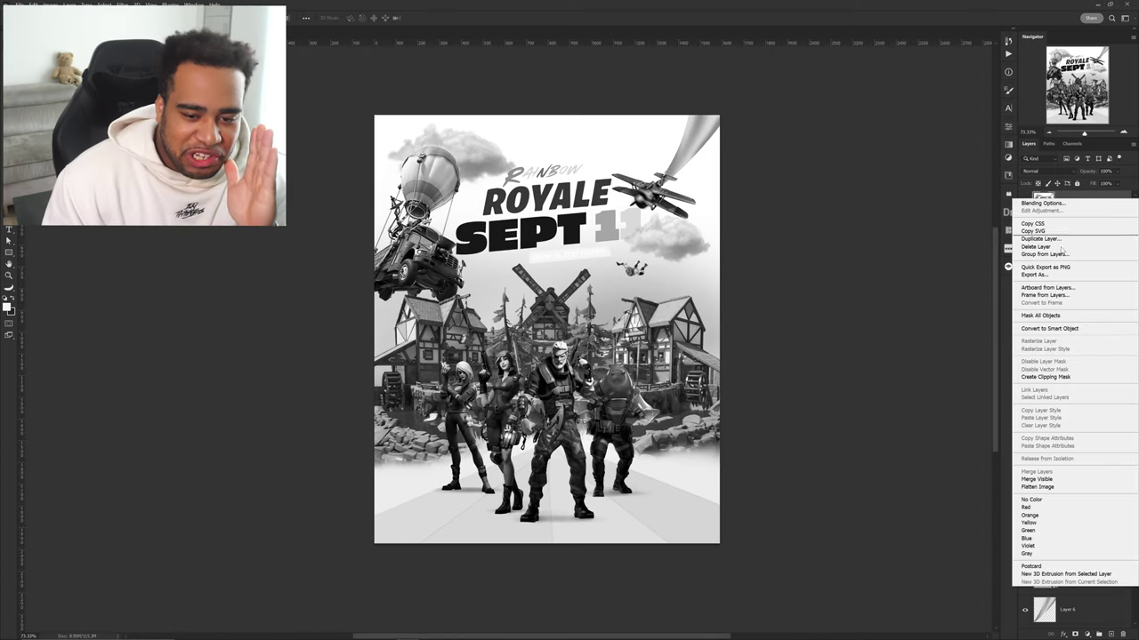
left_click(1067, 329)
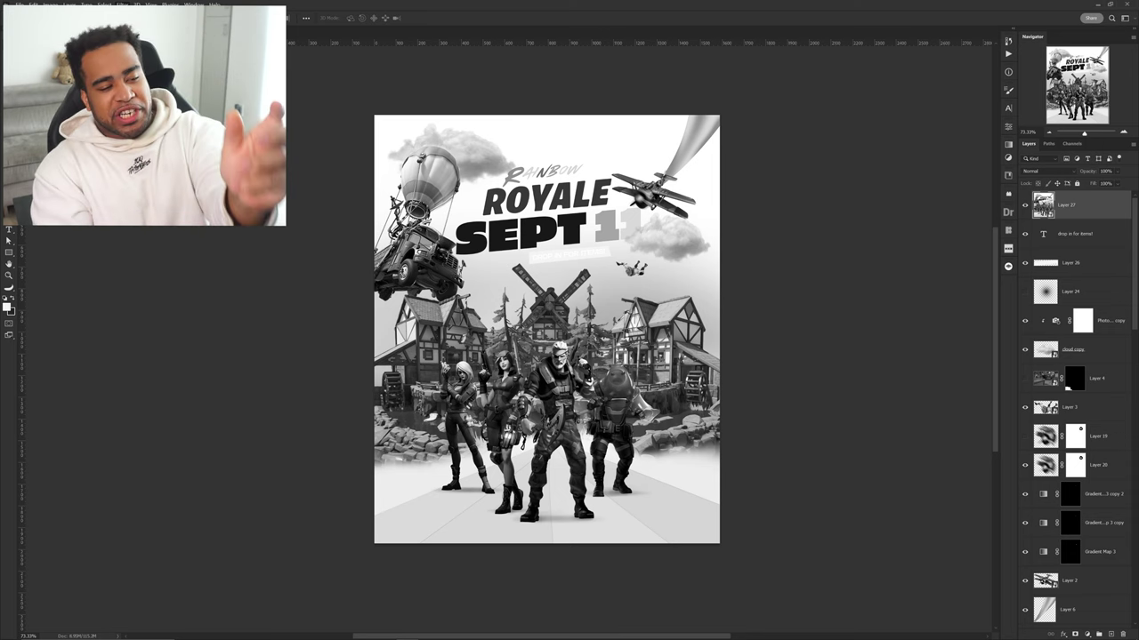
key("ctrl+shift+a")
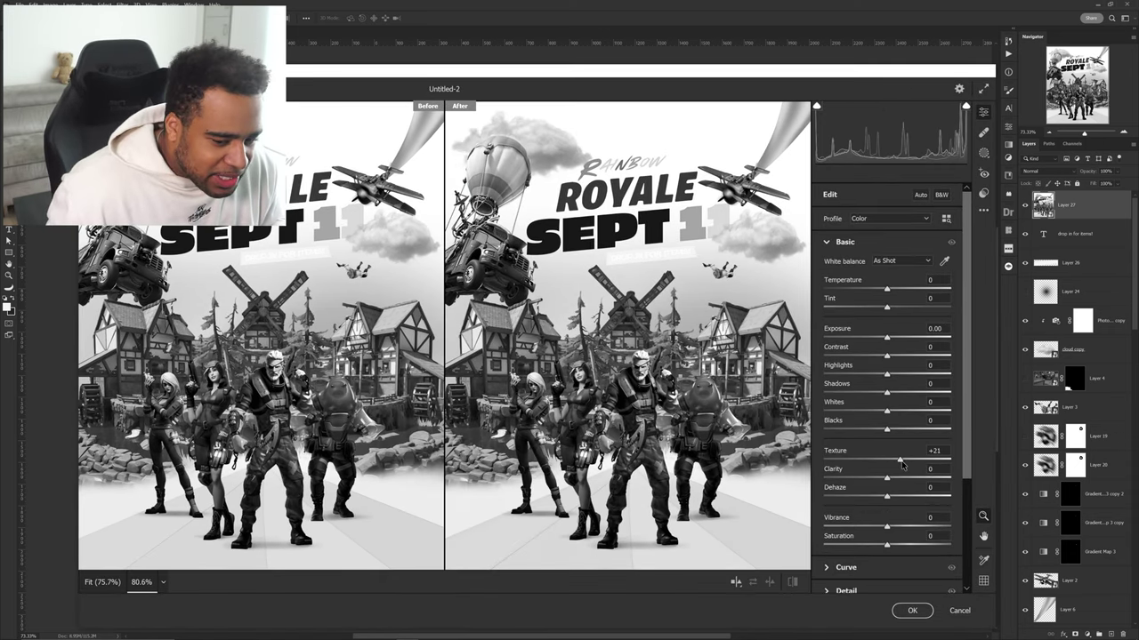
scroll(901, 462, "down", 4)
left_click_drag(886, 397, 886, 397)
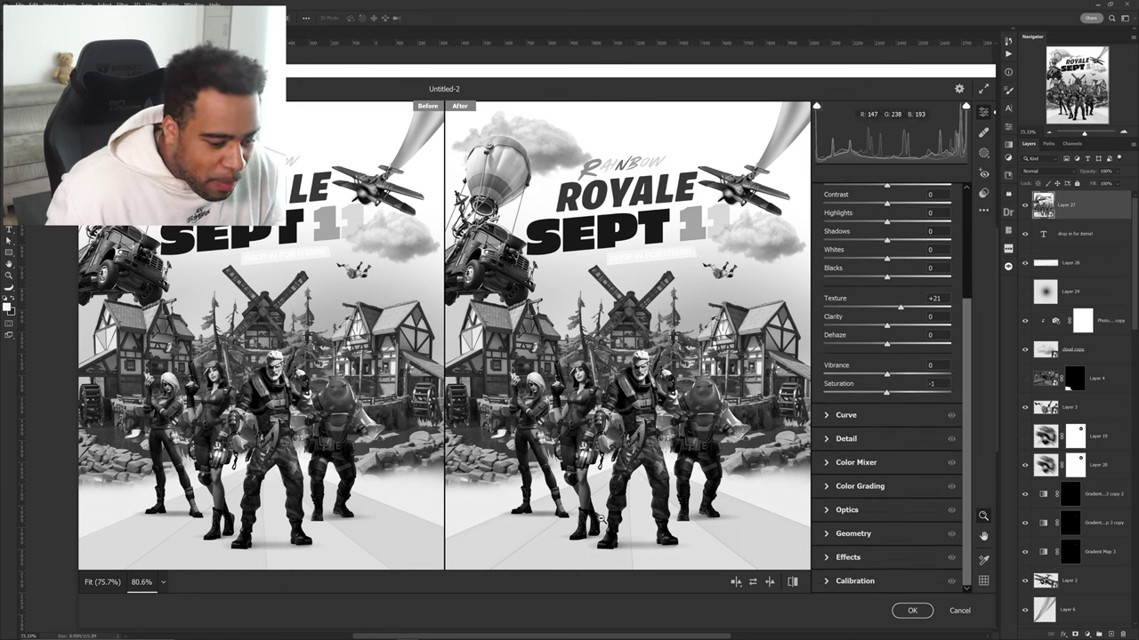
mouse_move(887, 395)
left_mouse_down()
mouse_move(868, 398)
mouse_move(885, 397)
left_mouse_up()
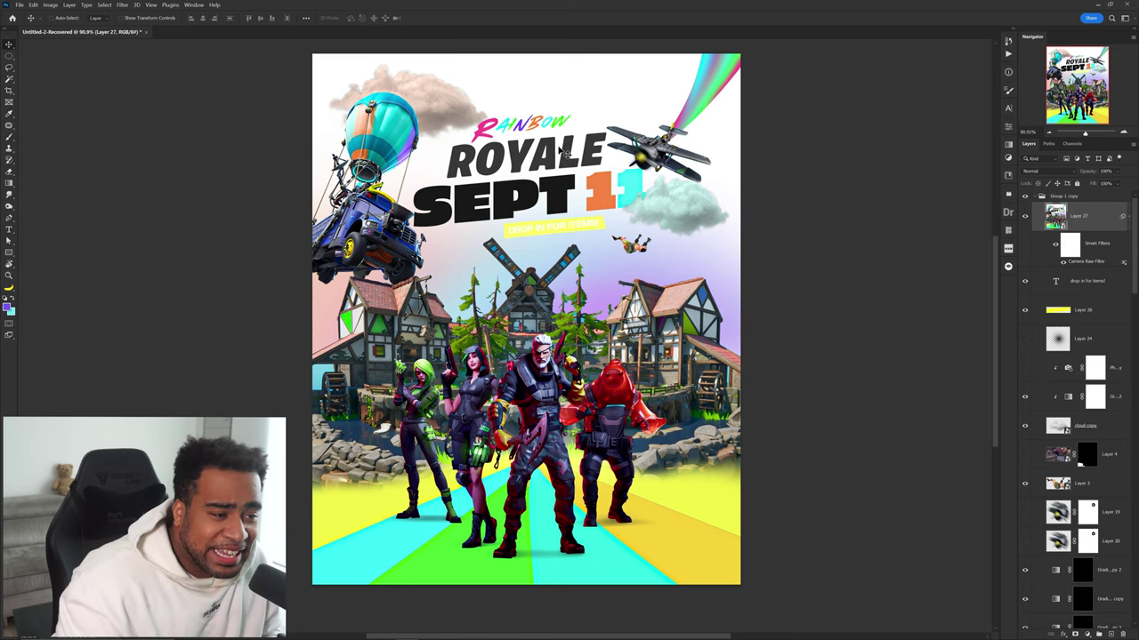
scroll(513, 153, "up", 5)
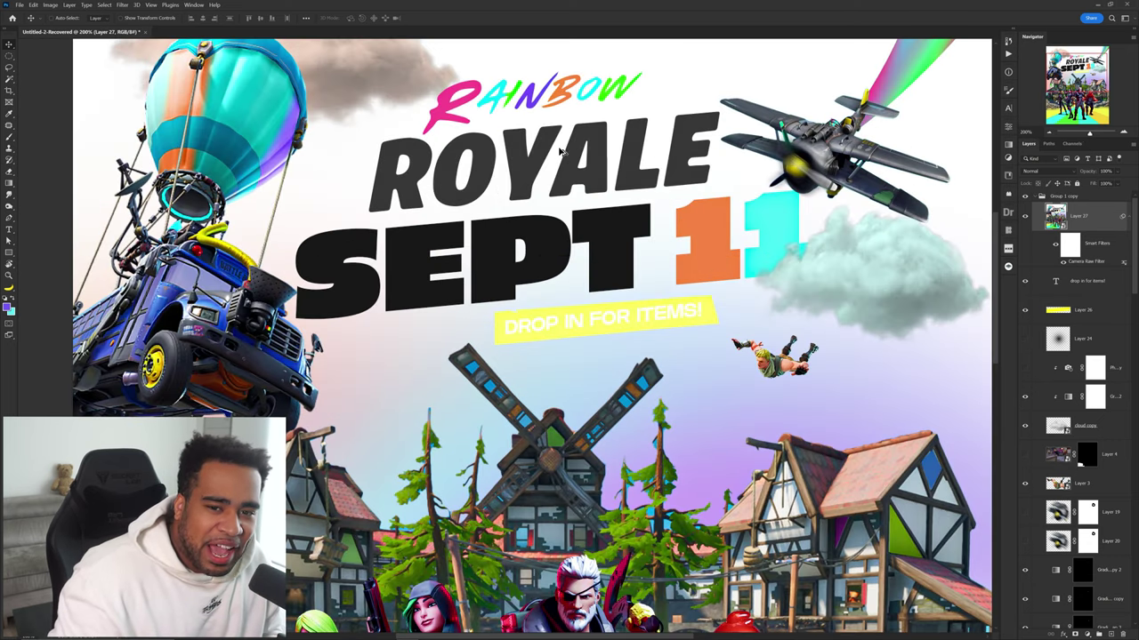
Step: Inspect the title lettering, the plane with its rainbow trail and the overall poster composition at different magnifications
scroll(583, 233, "down", 3)
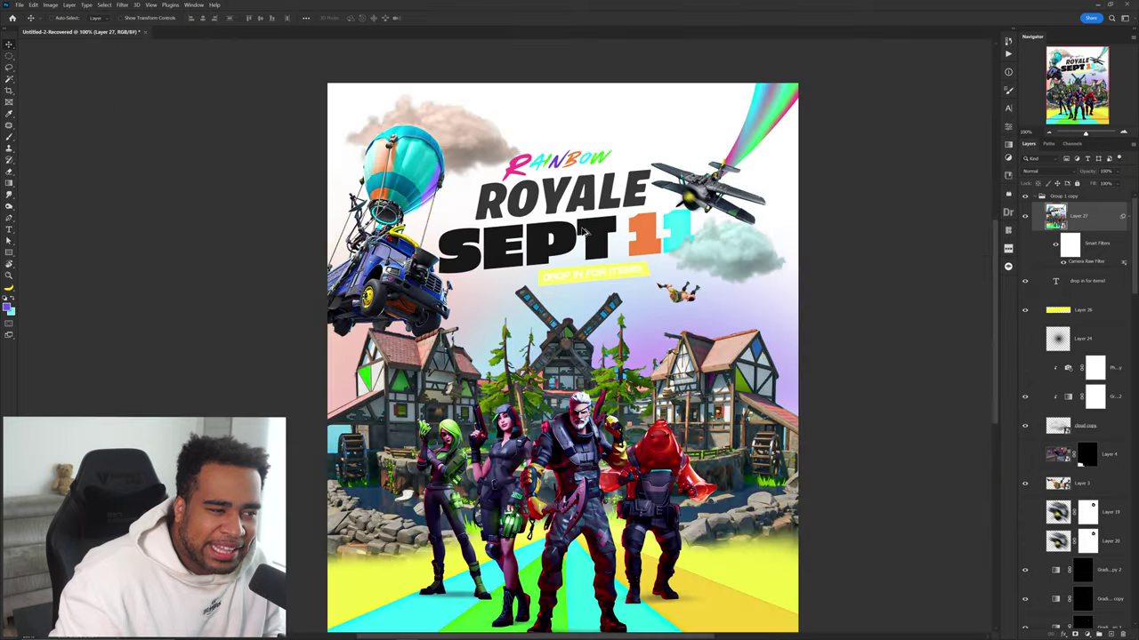
scroll(587, 231, "down", 1)
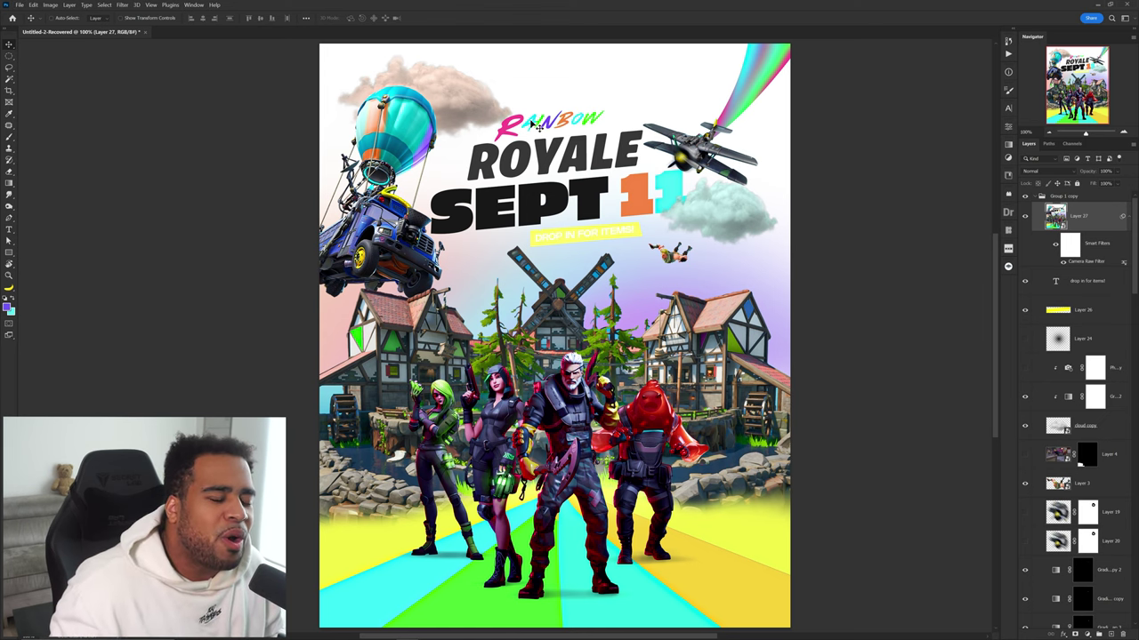
scroll(535, 125, "up", 5)
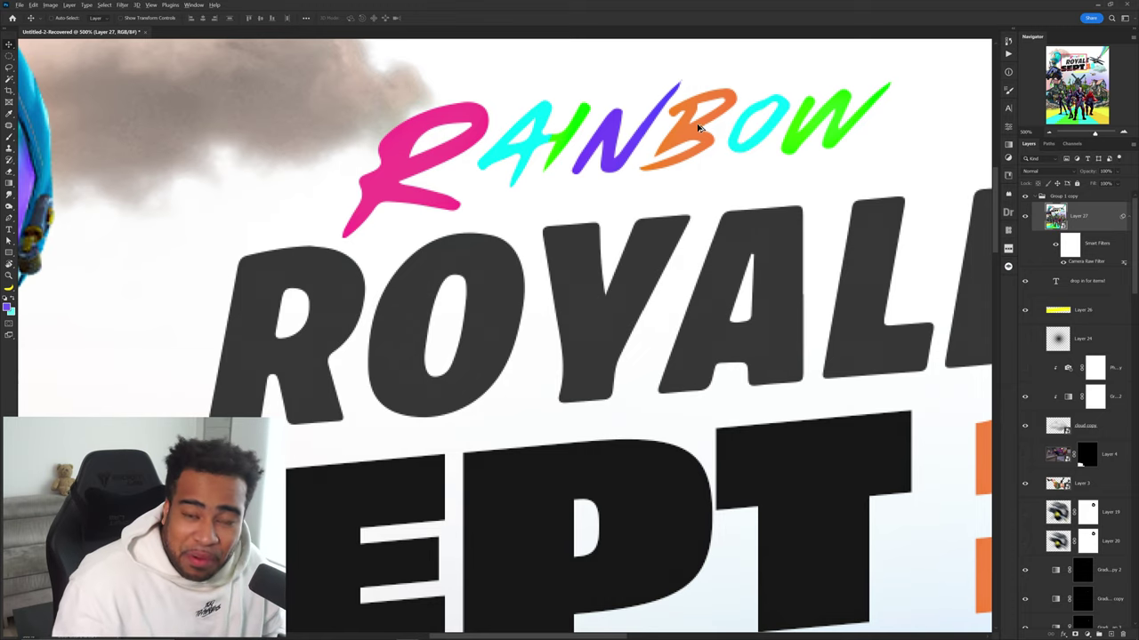
scroll(698, 127, "down", 5)
scroll(751, 116, "up", 3)
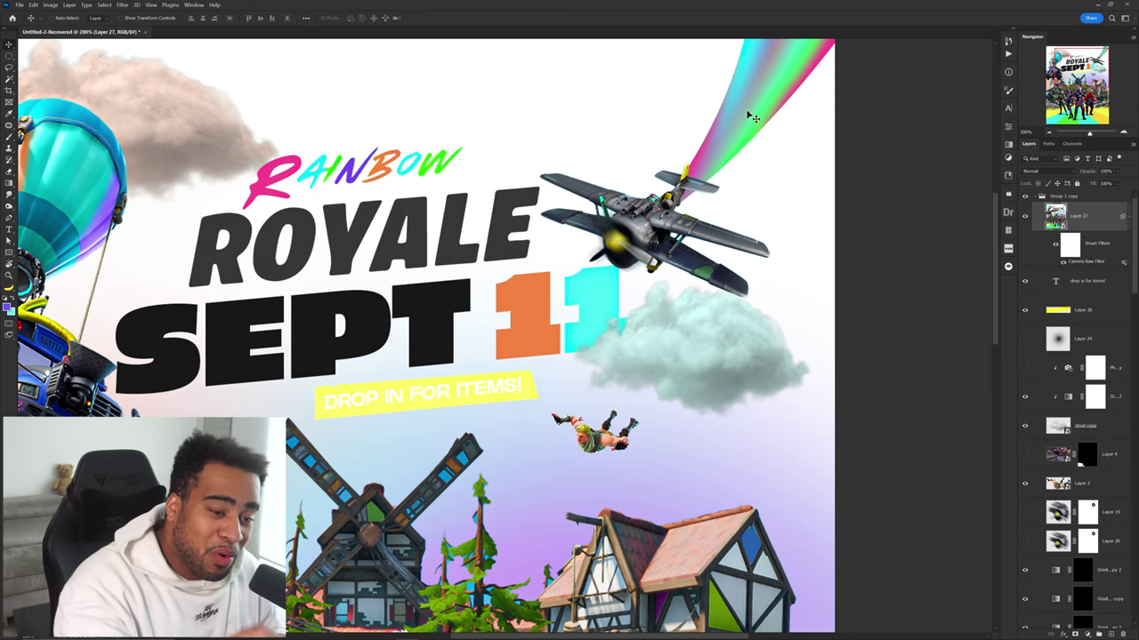
key("ctrl+1")
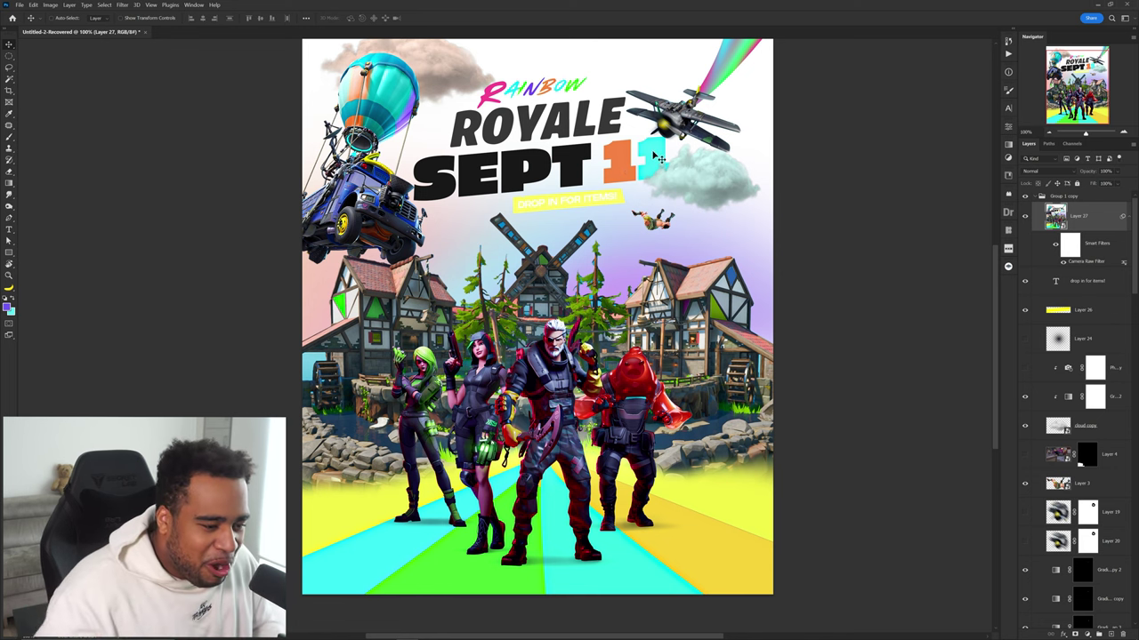
Step: Outline the poster's foreground ground area in red on a screen capture of its lower half and discard the capture
key("Print")
left_click_drag(186, 293, 907, 618)
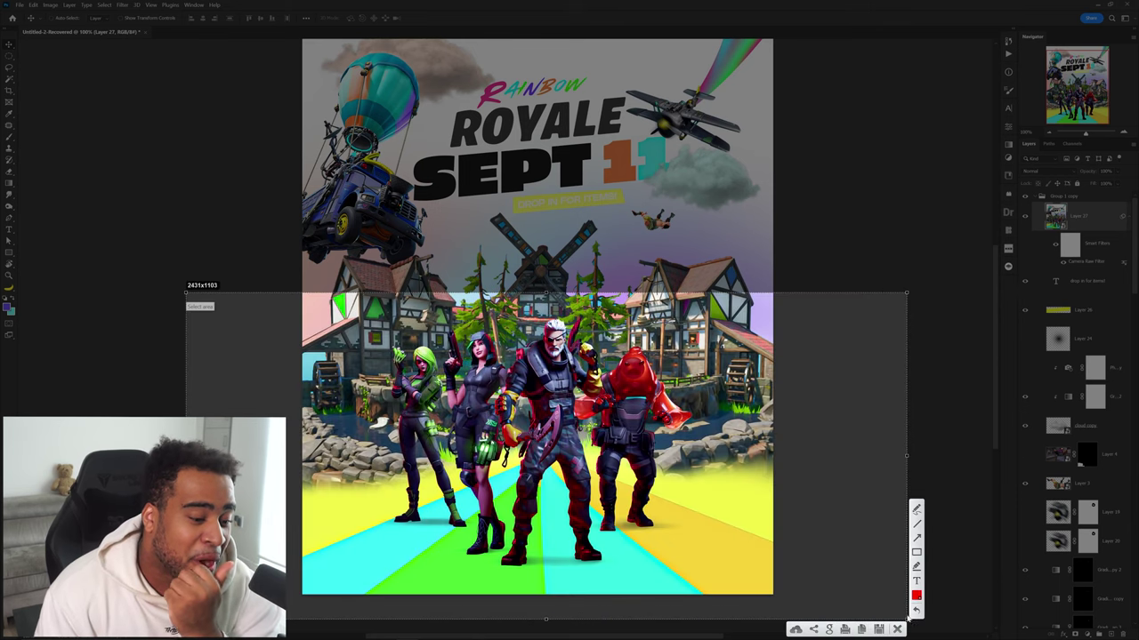
left_click(916, 509)
mouse_move(811, 442)
left_mouse_down()
mouse_move(358, 611)
mouse_move(772, 618)
mouse_move(800, 445)
left_mouse_up()
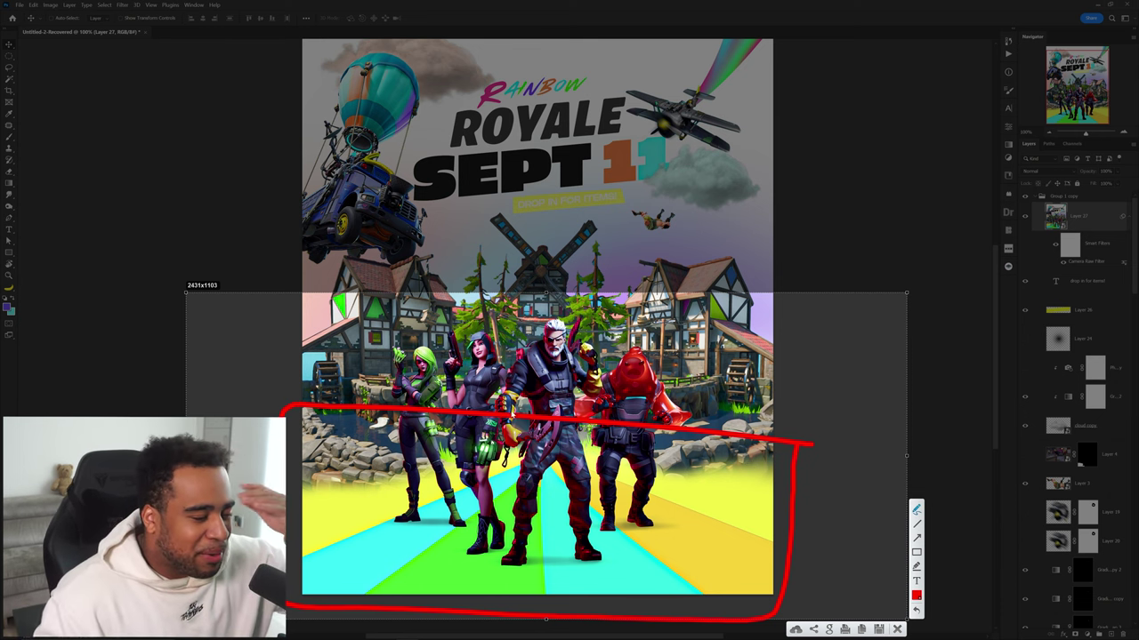
left_click(897, 629)
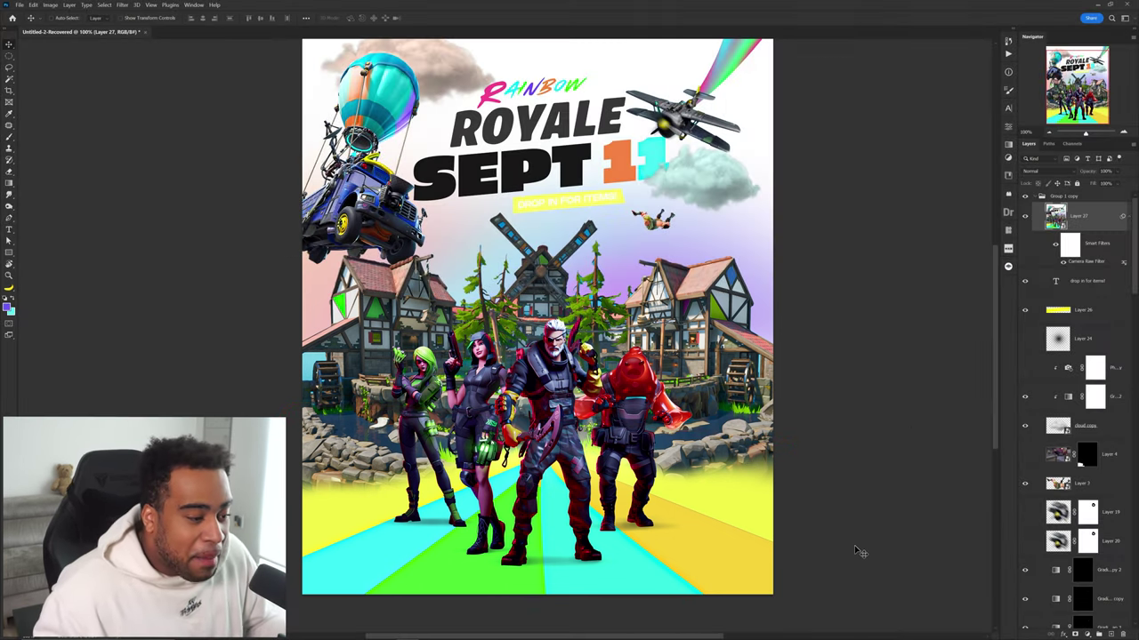
Step: Compare the poster with and without the merged graded Layer 27 by switching its visibility repeatedly, leaving it hidden
key("ctrl+0")
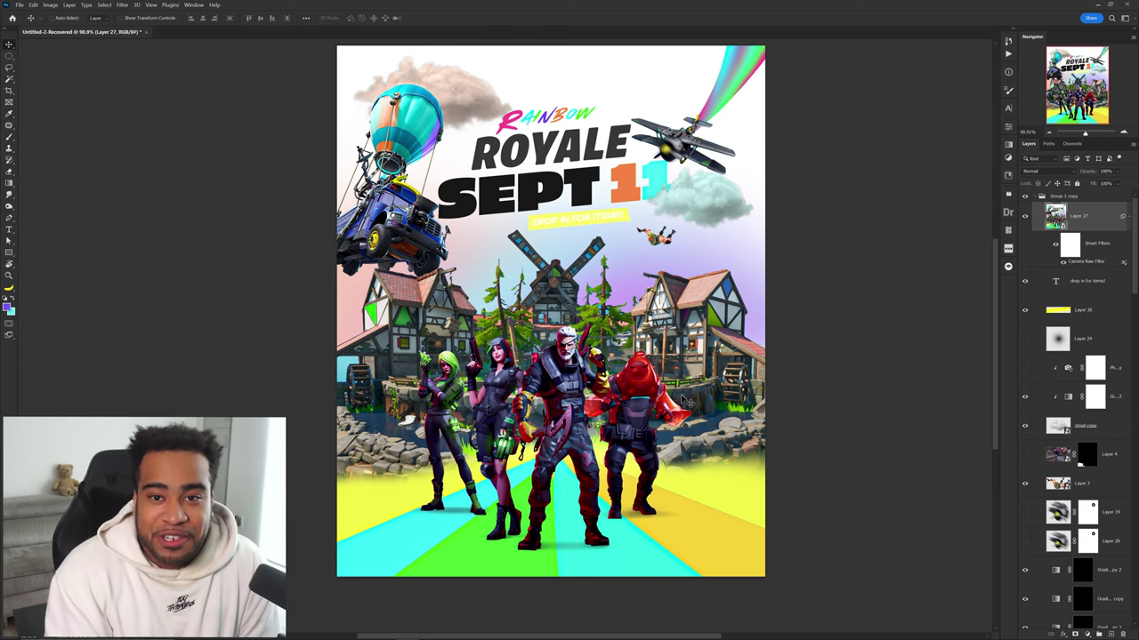
scroll(675, 157, "up", 12)
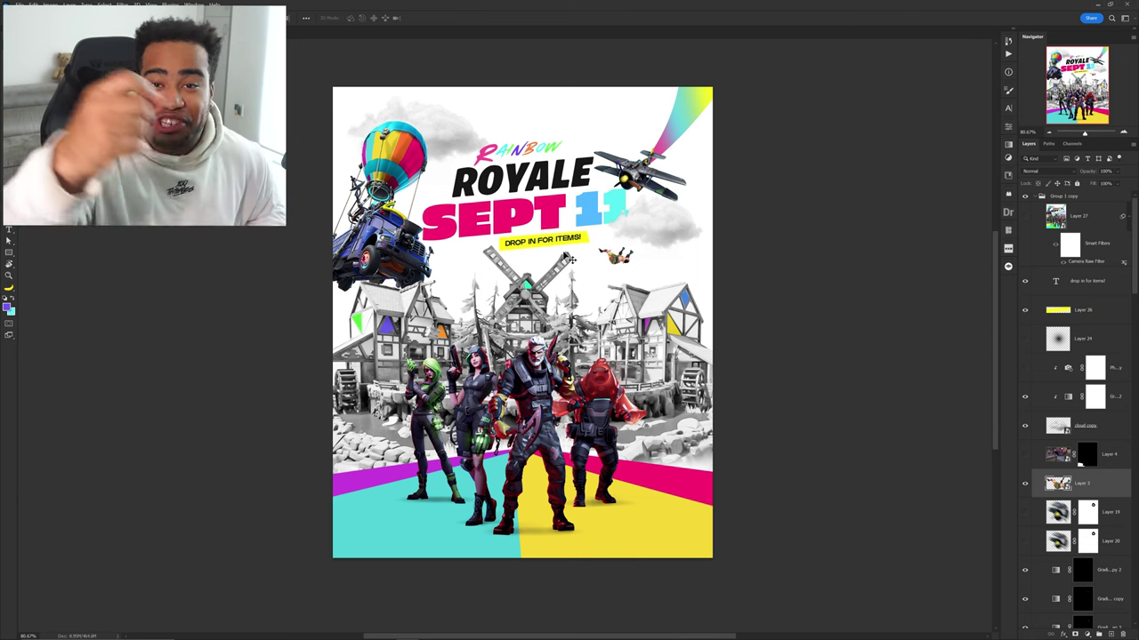
left_click(1025, 216)
left_click(1025, 217)
left_click(1025, 216)
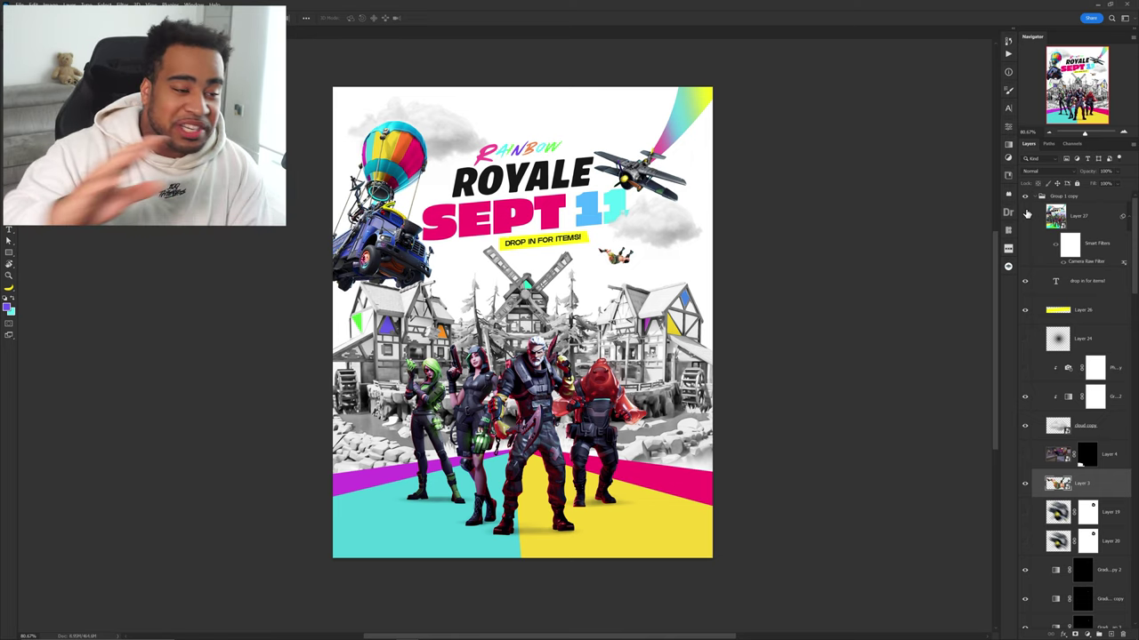
left_click(1025, 216)
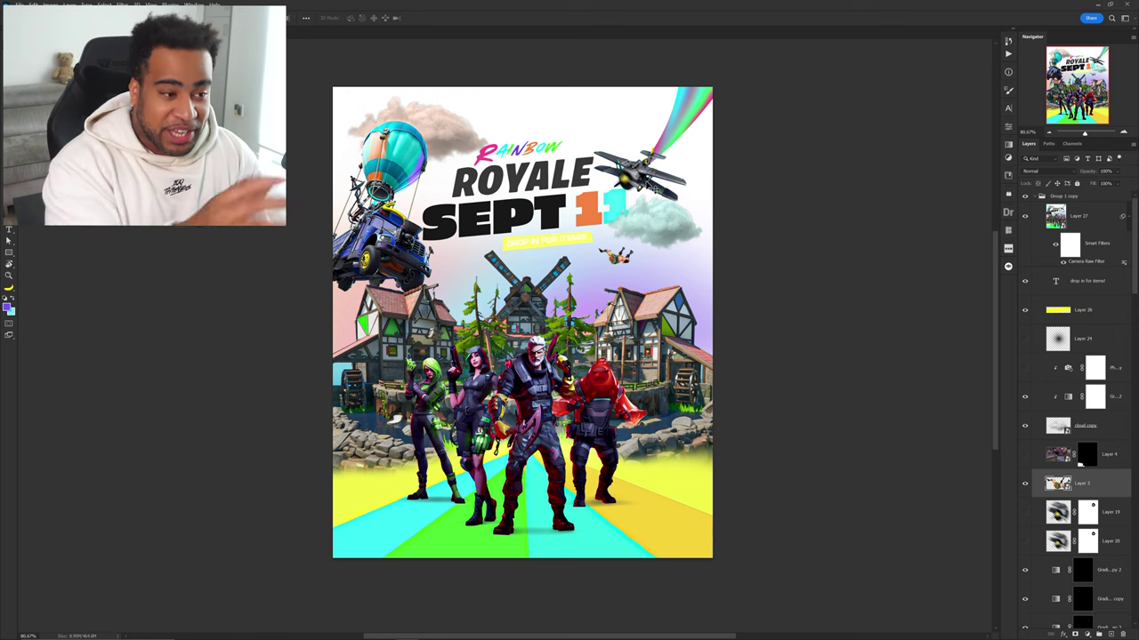
left_click(1025, 216)
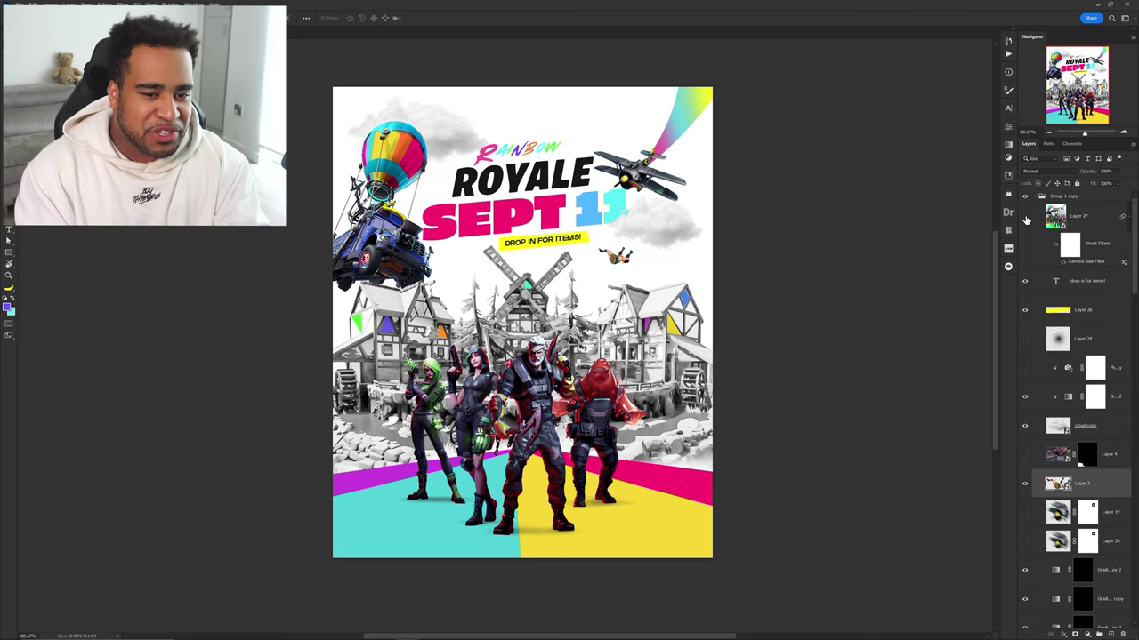
left_click(1025, 217)
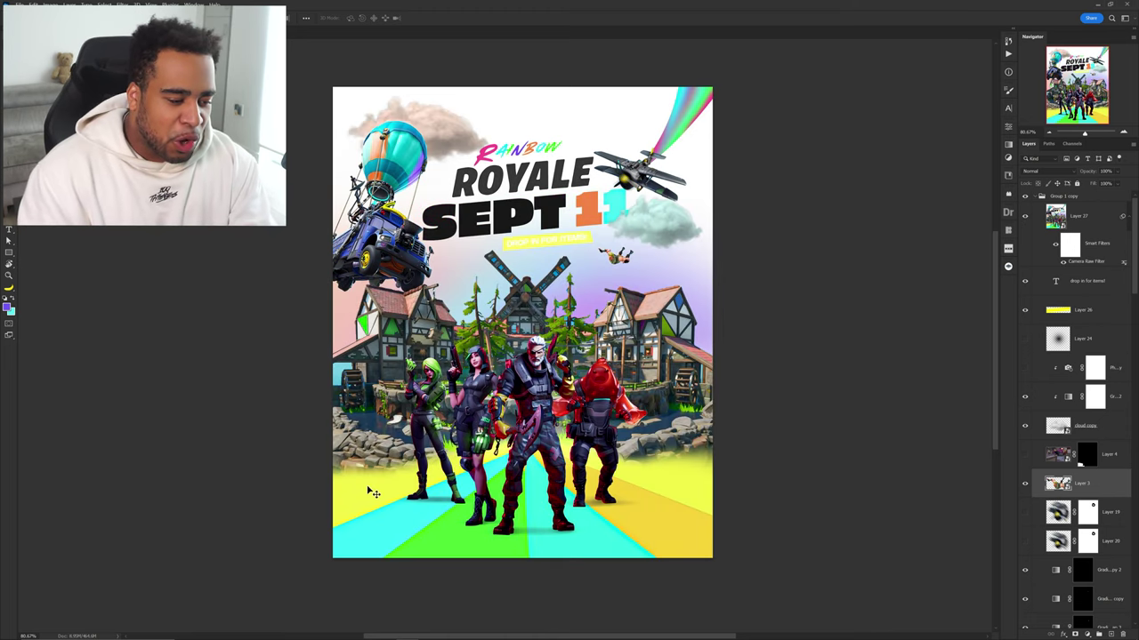
left_click(1025, 219)
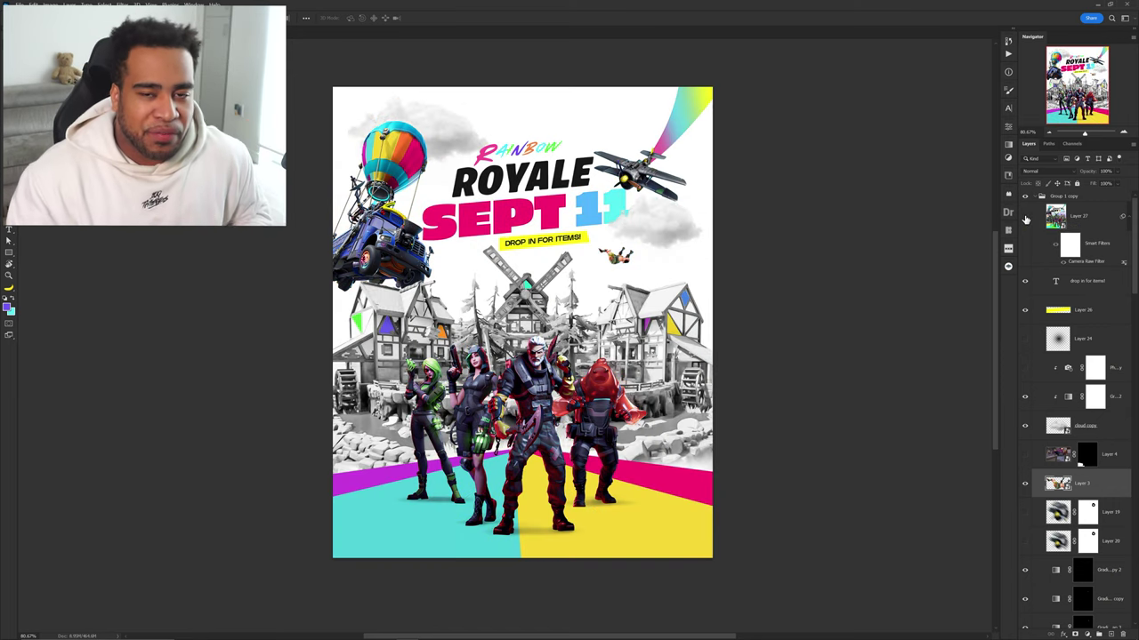